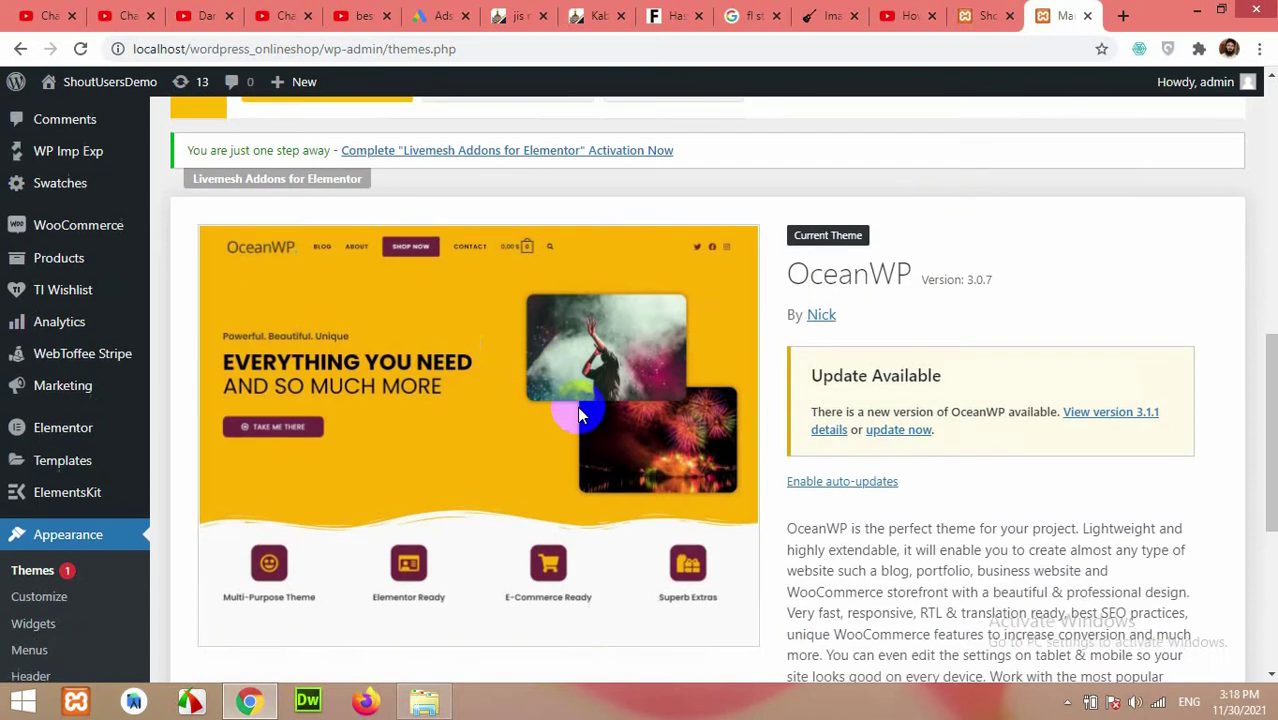
- Check the live shop's header cart and open the Customizer for the active OceanWP theme
{"action": "scroll", "coordinate": [465, 412], "scroll_direction": "up", "scroll_amount": 3}
{"action": "scroll", "coordinate": [560, 420], "scroll_direction": "down", "scroll_amount": 1}
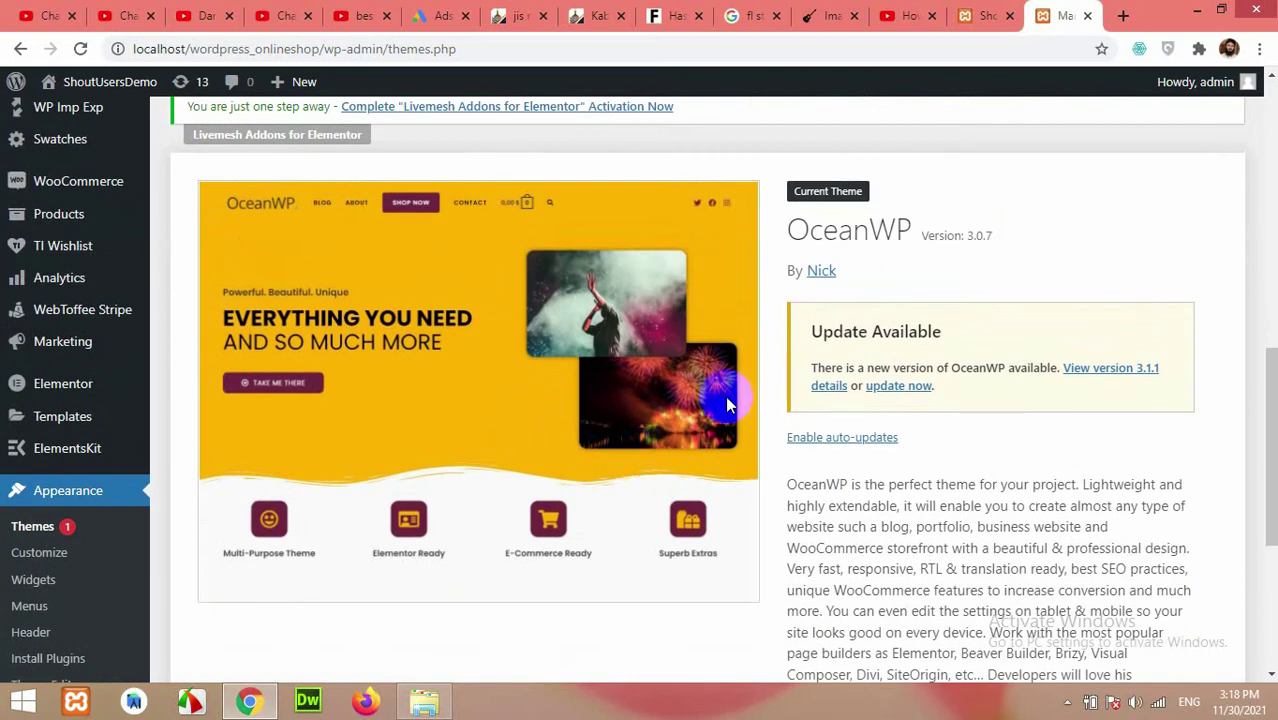
{"action": "left_click", "coordinate": [976, 12]}
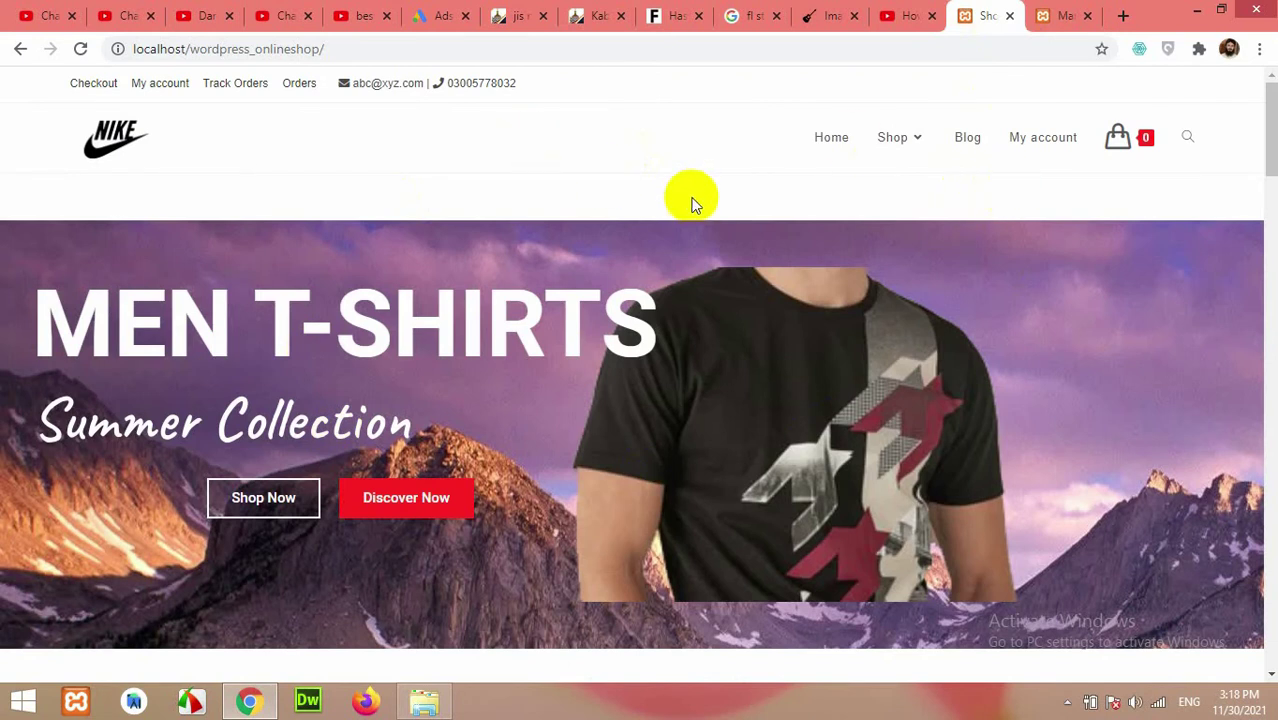
{"action": "mouse_move", "coordinate": [1120, 150]}
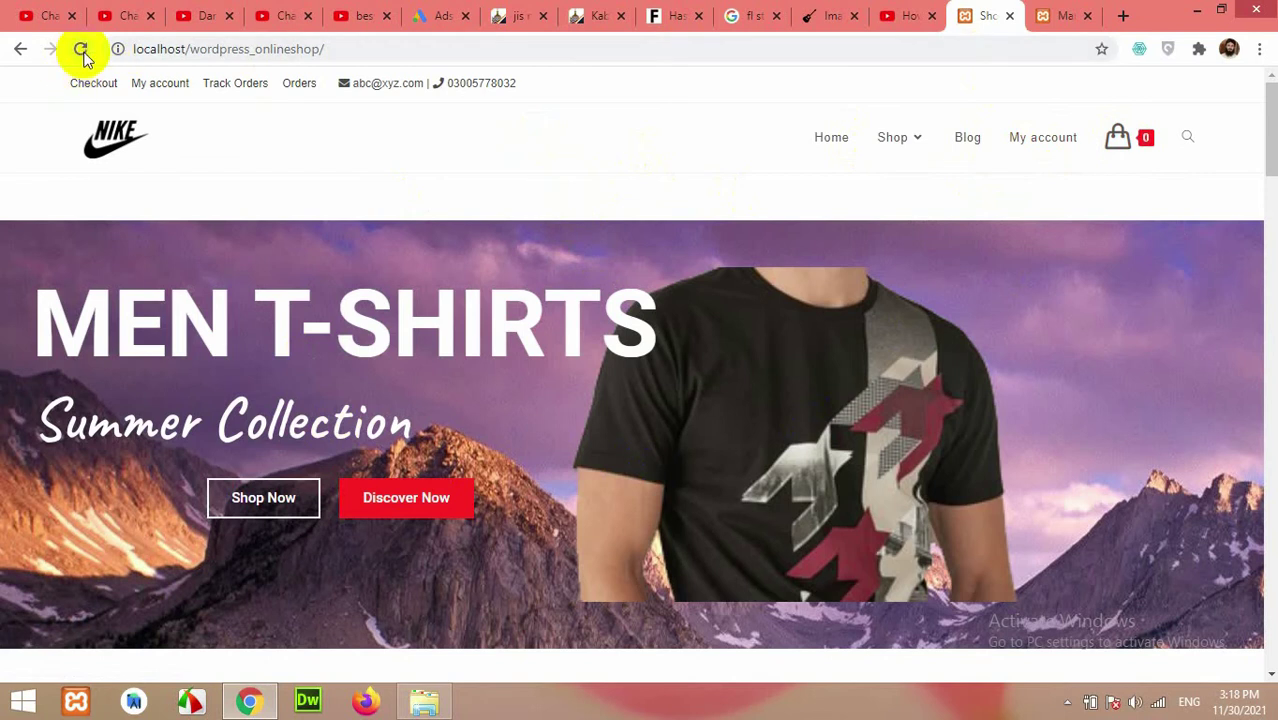
{"action": "left_click", "coordinate": [1063, 15]}
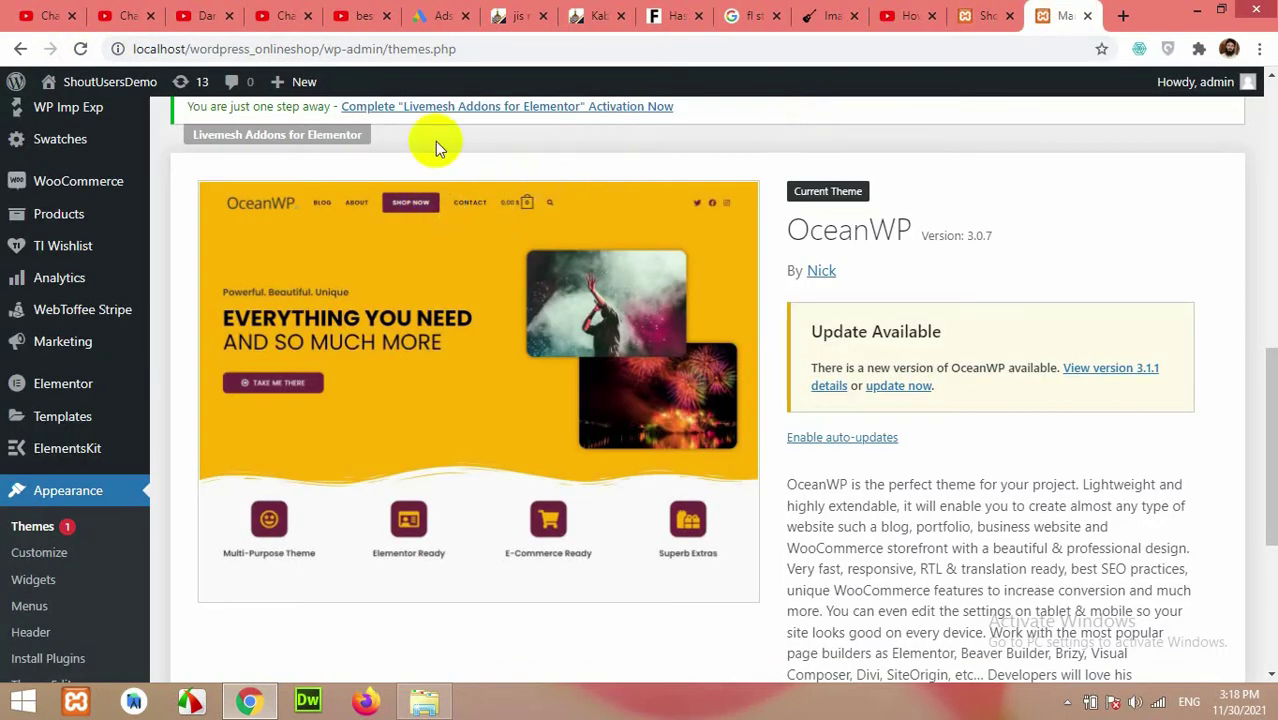
{"action": "scroll", "coordinate": [58, 392], "scroll_direction": "down", "scroll_amount": 1}
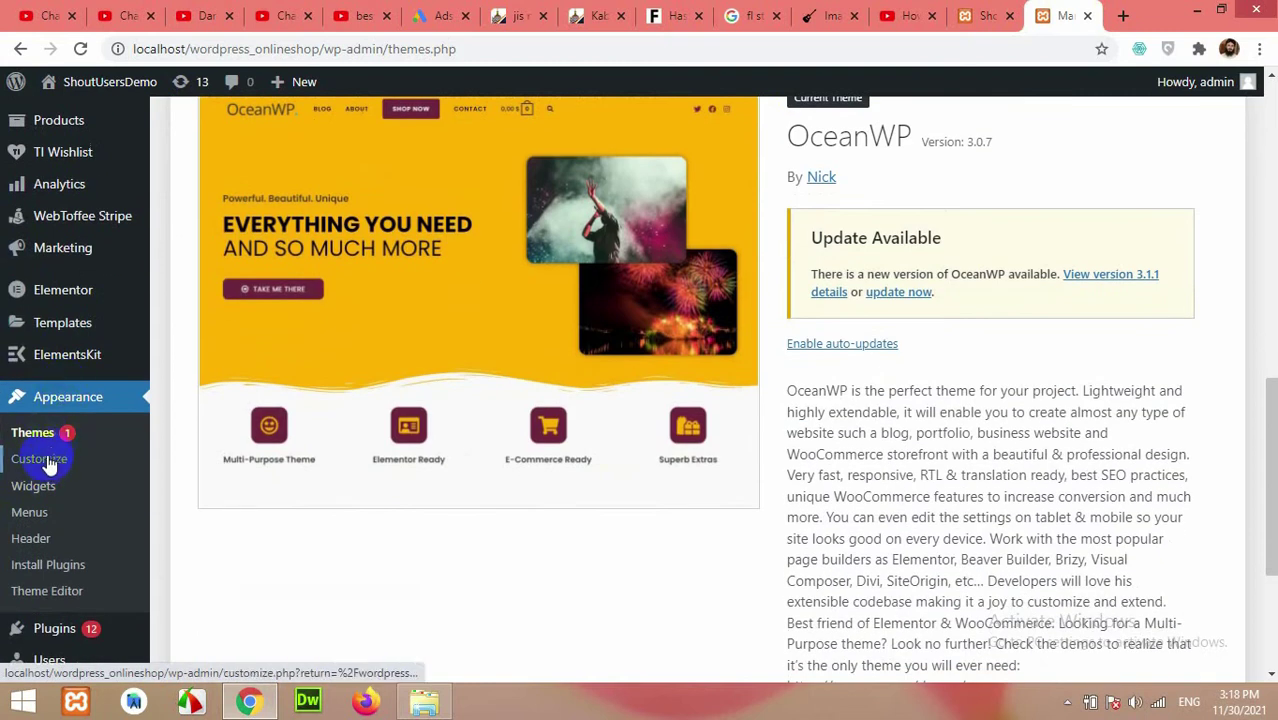
{"action": "left_click", "coordinate": [40, 459]}
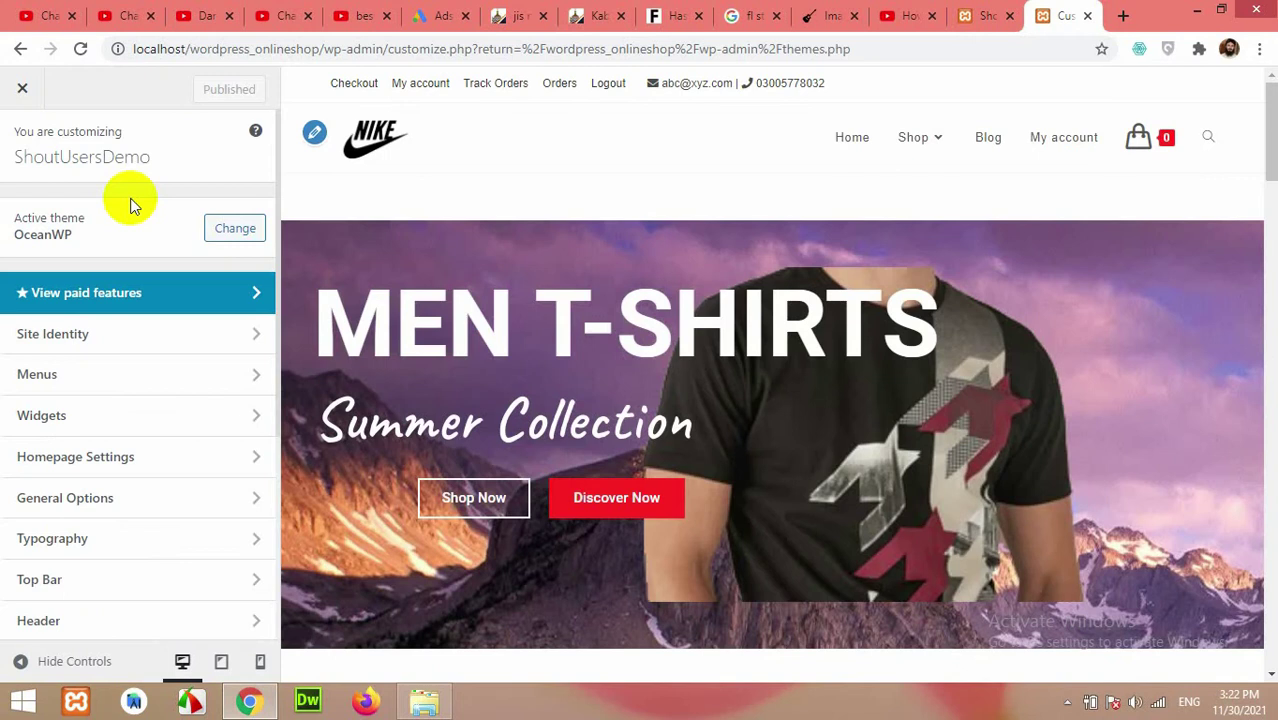
- Compare the preview with the live shop page and open the WooCommerce Menu Cart settings
{"action": "scroll", "coordinate": [94, 334], "scroll_direction": "down", "scroll_amount": 2}
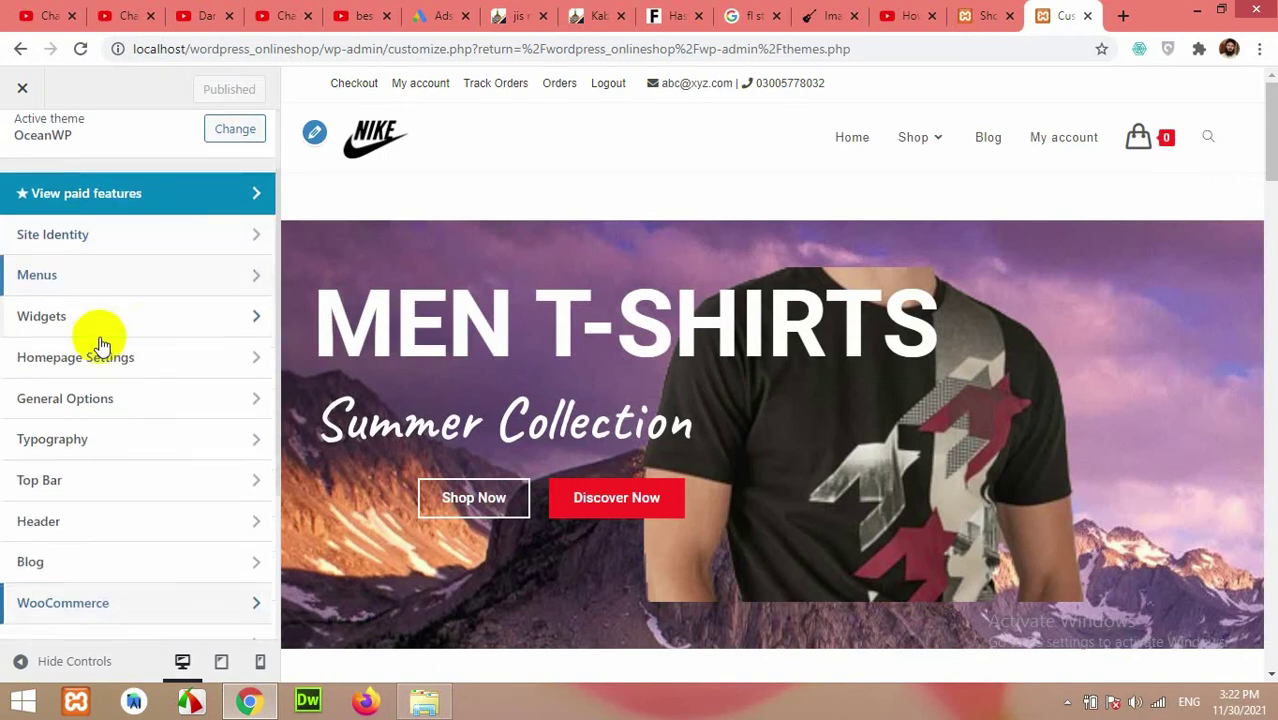
{"action": "scroll", "coordinate": [86, 355], "scroll_direction": "down", "scroll_amount": 1}
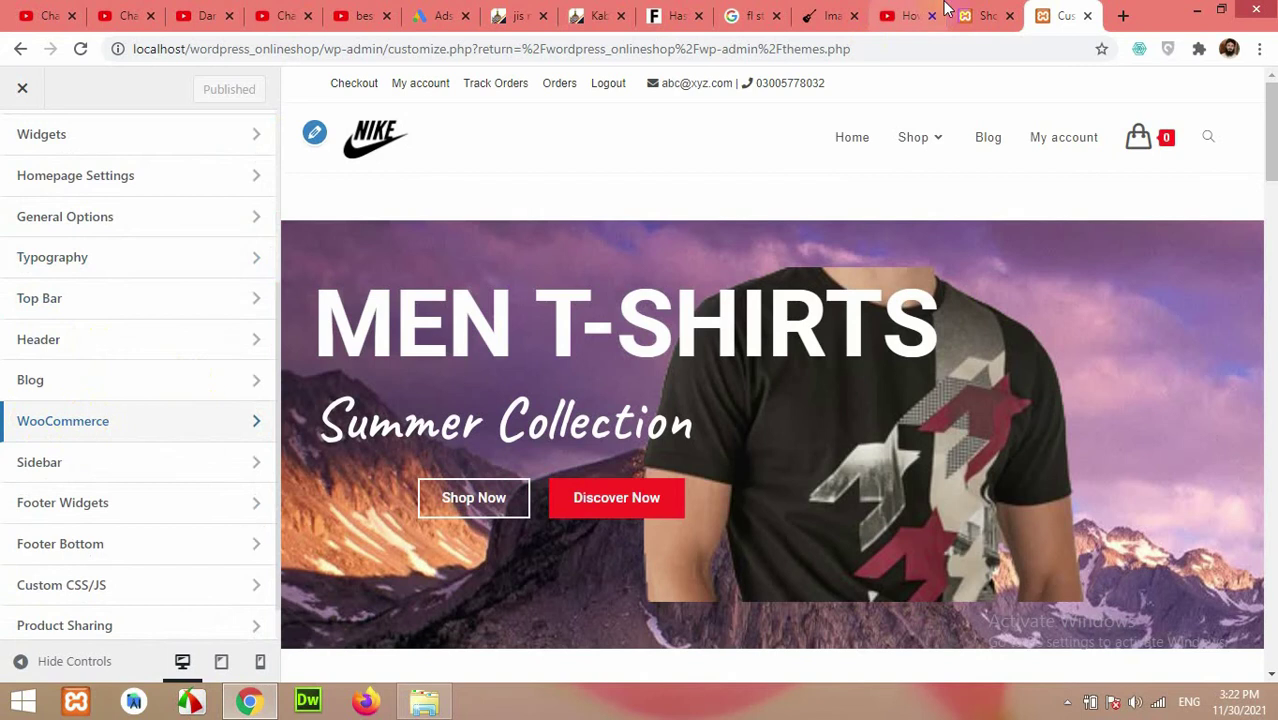
{"action": "left_click", "coordinate": [976, 17]}
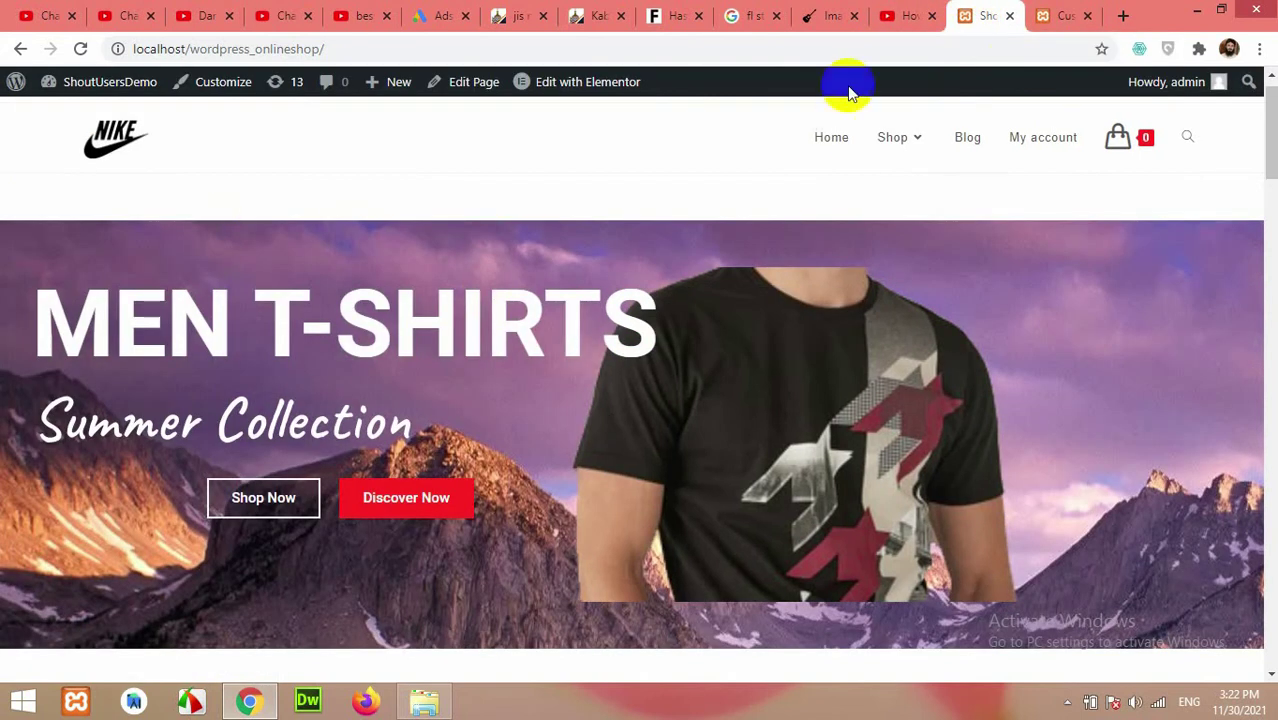
{"action": "left_click", "coordinate": [1052, 15]}
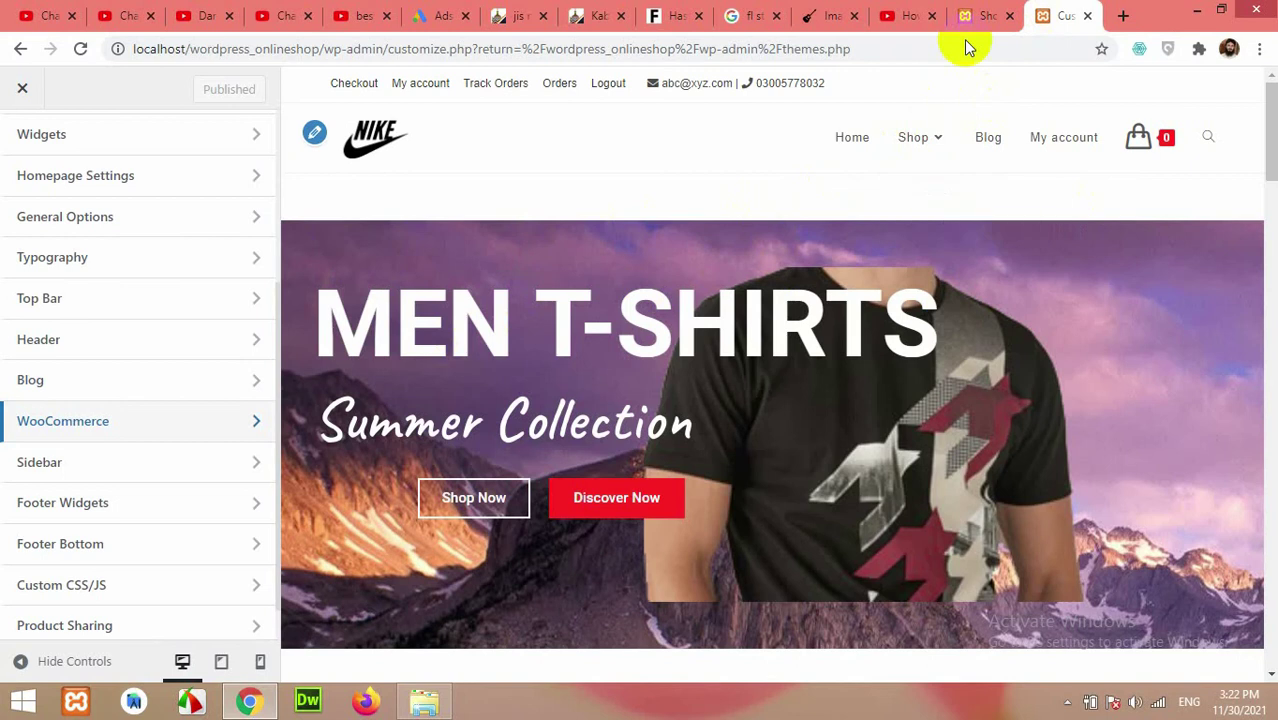
{"action": "left_click", "coordinate": [982, 18]}
{"action": "scroll", "coordinate": [562, 381], "scroll_direction": "down", "scroll_amount": 2}
{"action": "scroll", "coordinate": [625, 360], "scroll_direction": "up", "scroll_amount": 4}
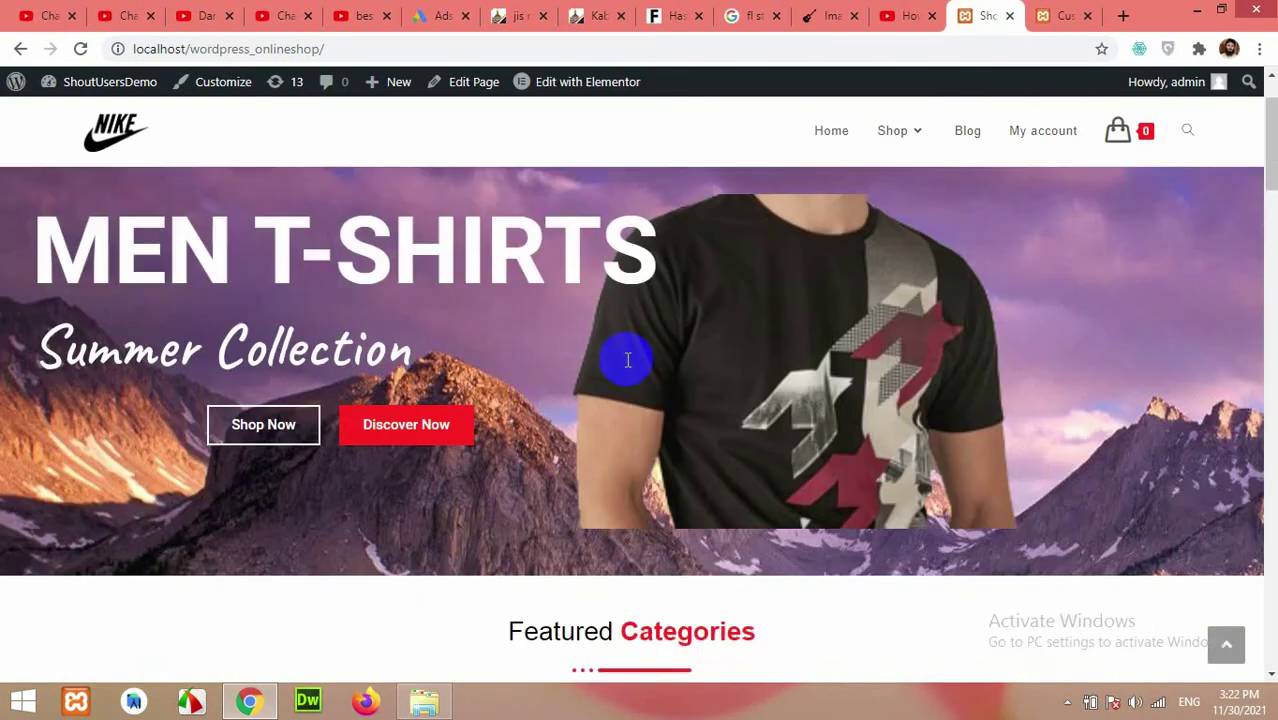
{"action": "left_click", "coordinate": [1052, 15]}
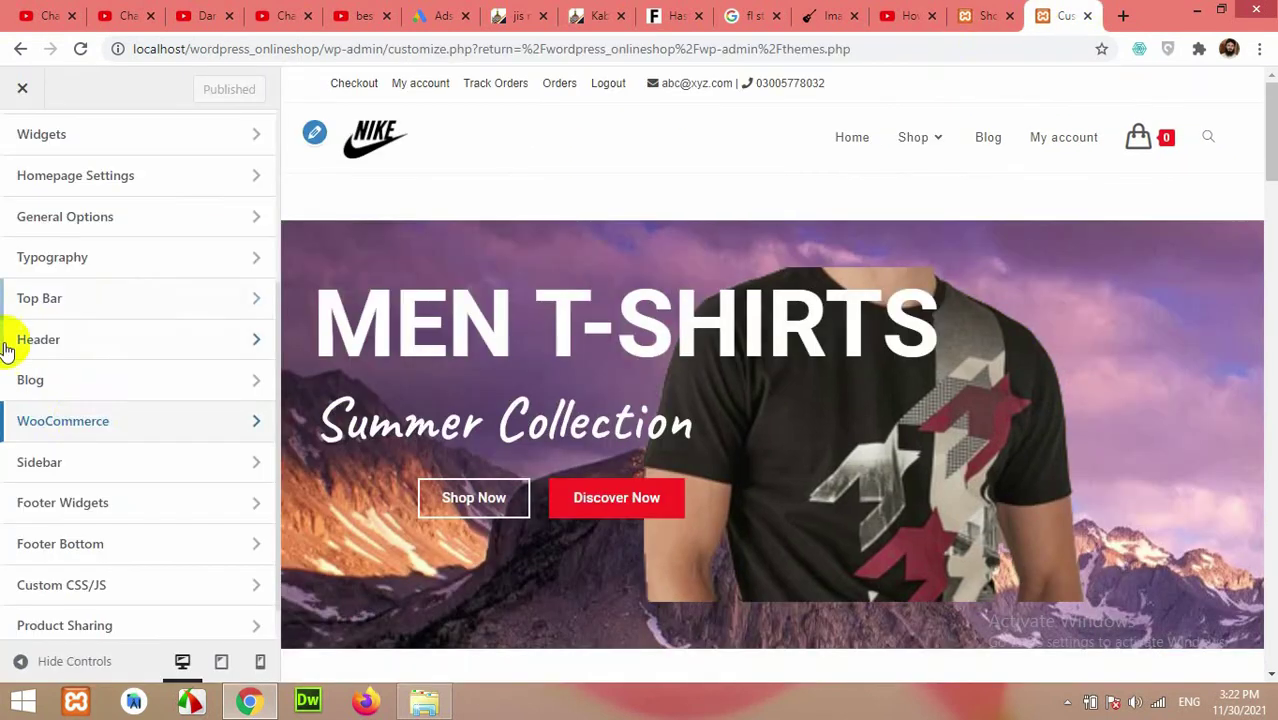
{"action": "left_click", "coordinate": [85, 428]}
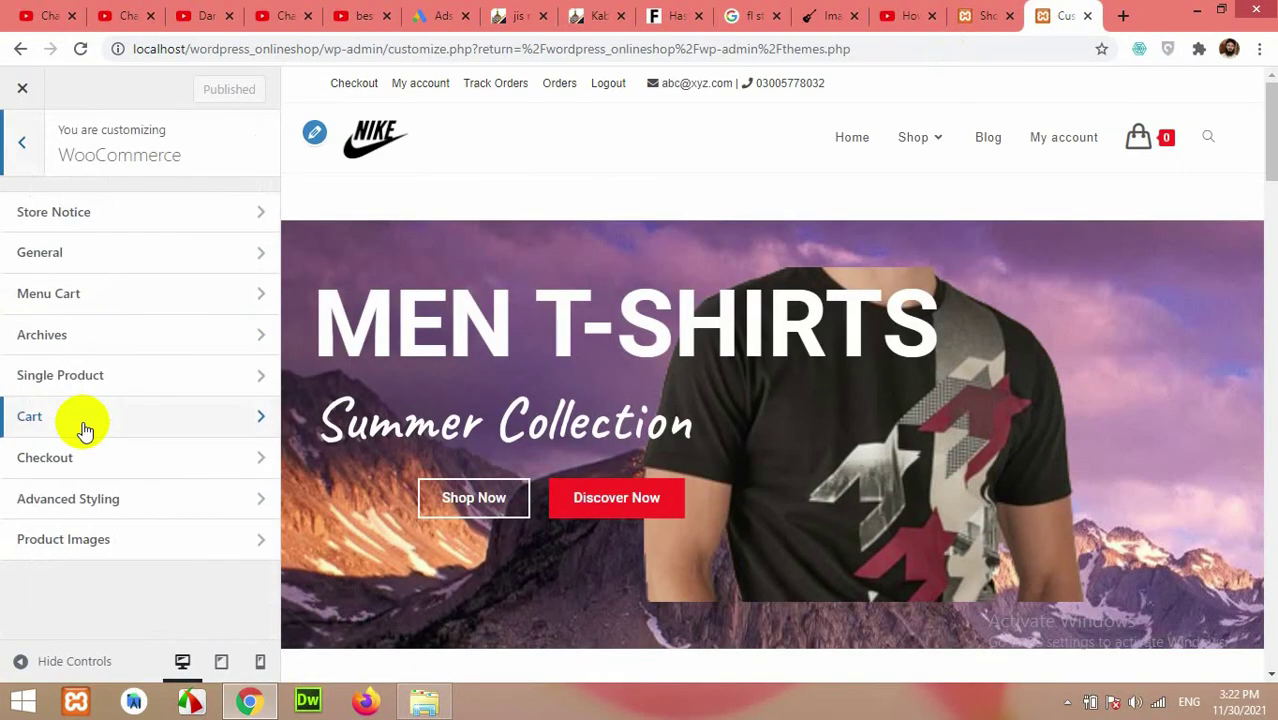
{"action": "left_click", "coordinate": [40, 300]}
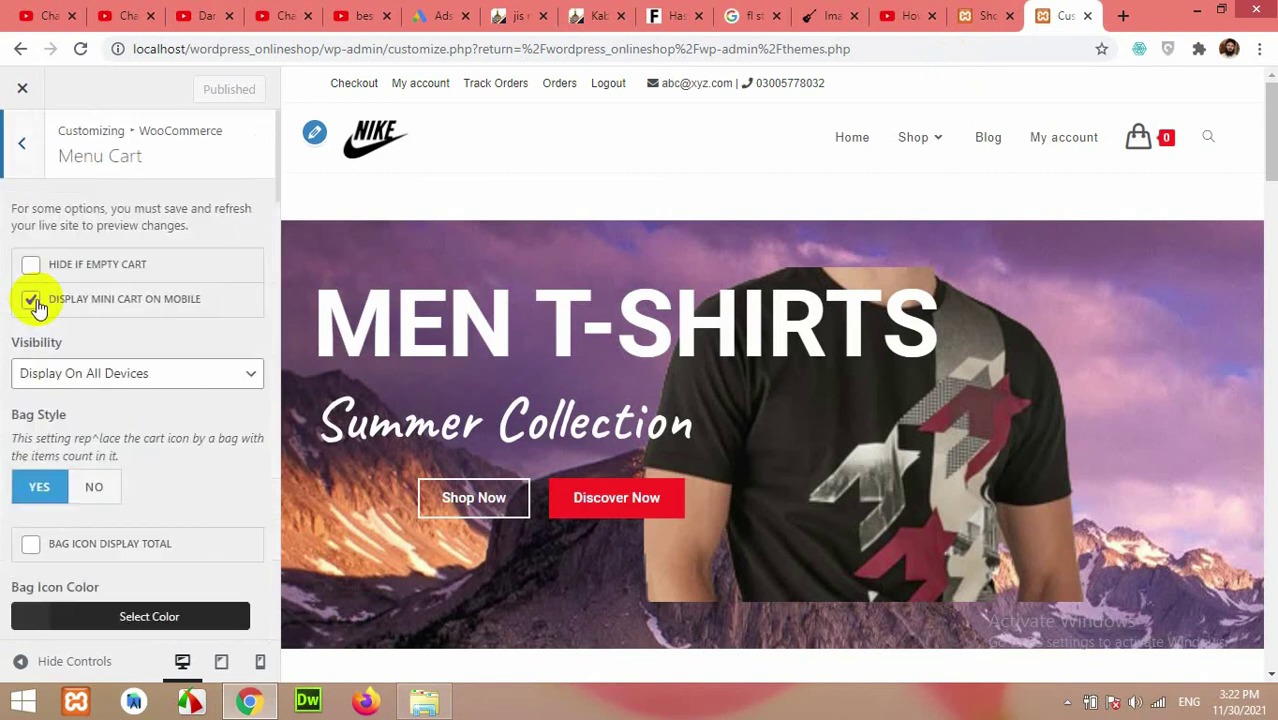
- Look through the Menu Cart options and preview the header cart's dropdown
{"action": "left_click", "coordinate": [32, 299]}
{"action": "scroll", "coordinate": [143, 415], "scroll_direction": "down", "scroll_amount": 8}
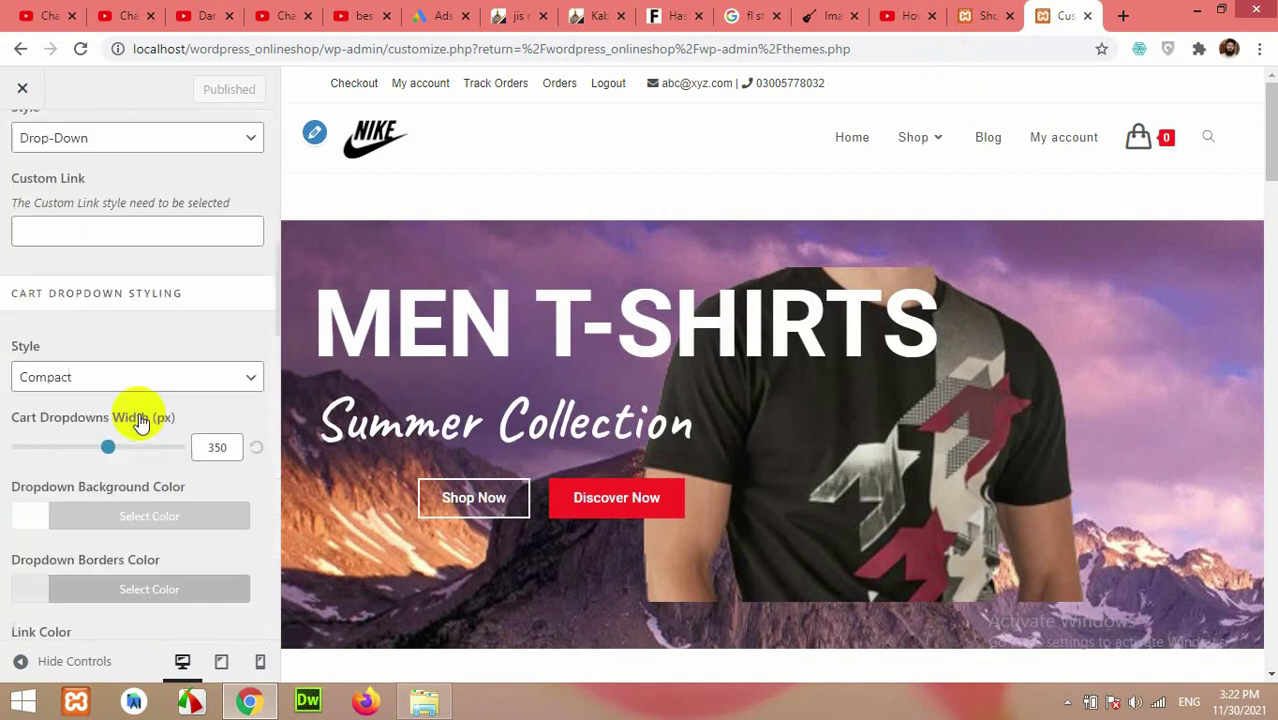
{"action": "scroll", "coordinate": [145, 415], "scroll_direction": "up", "scroll_amount": 7}
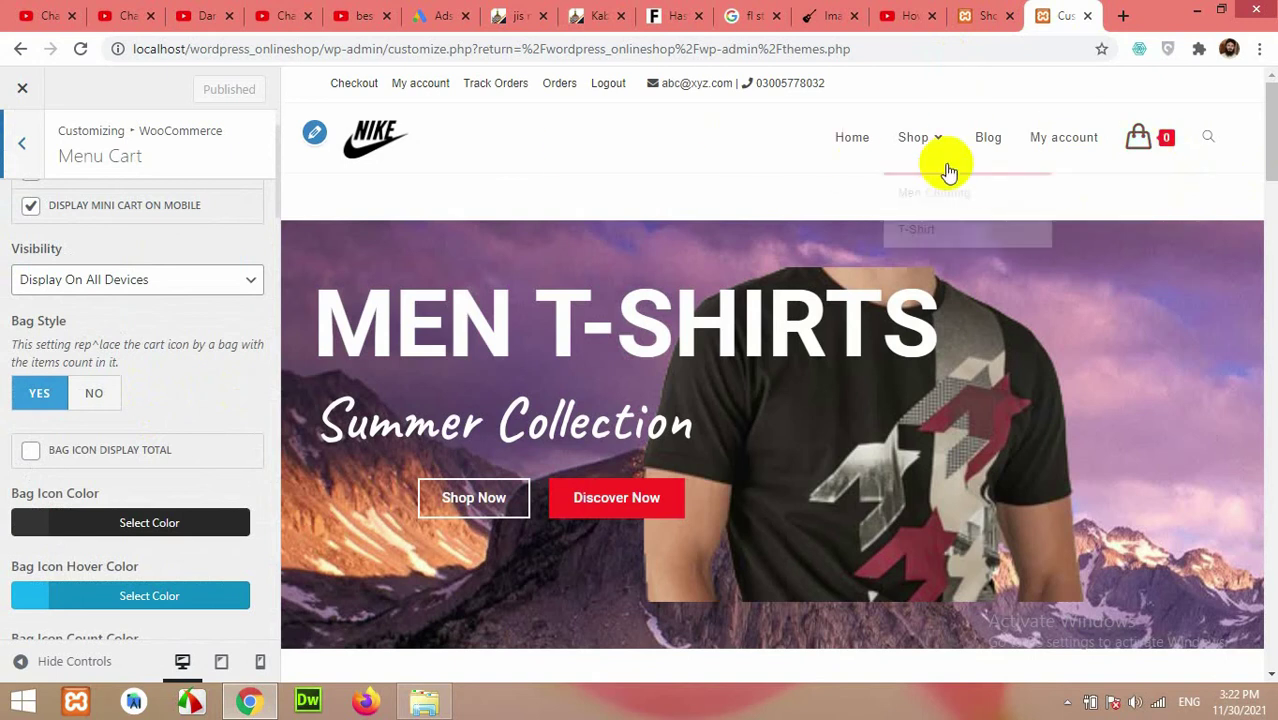
{"action": "mouse_move", "coordinate": [1141, 137]}
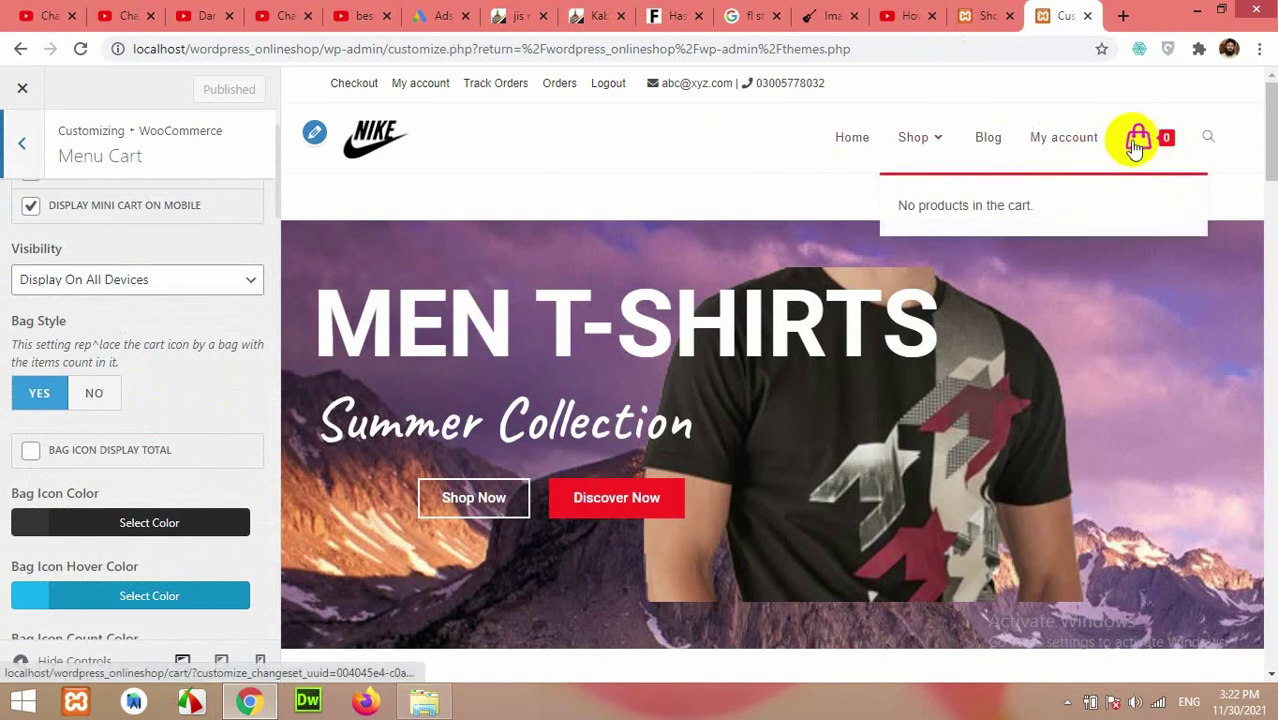
{"action": "scroll", "coordinate": [123, 300], "scroll_direction": "up", "scroll_amount": 2}
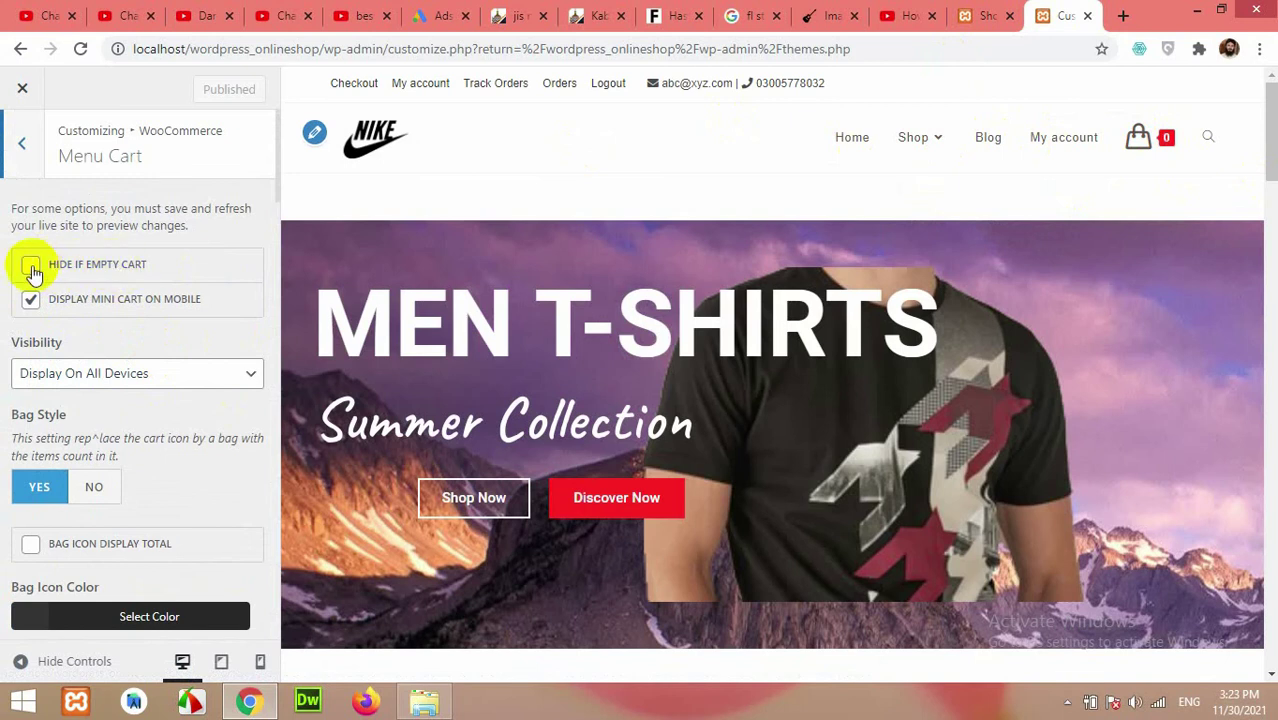
- Try the Hide If Empty Cart option for the header cart and turn it back off
{"action": "left_click", "coordinate": [31, 268]}
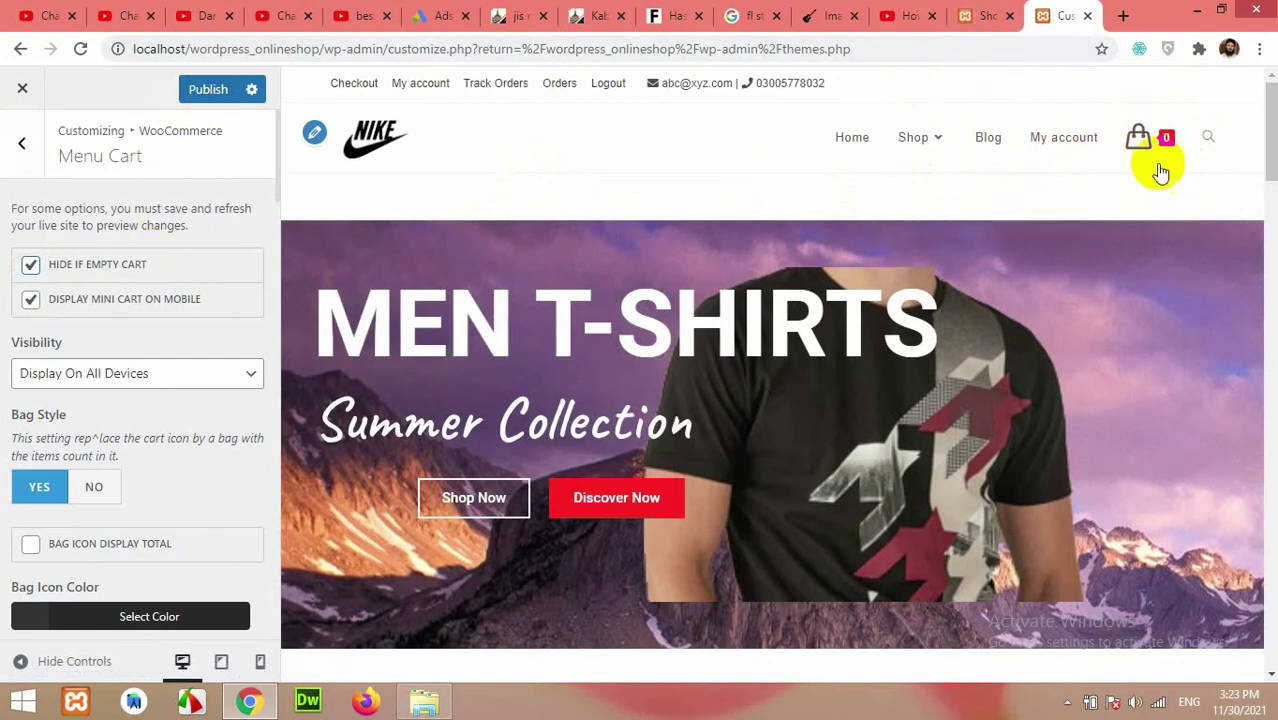
{"action": "mouse_move", "coordinate": [1165, 155]}
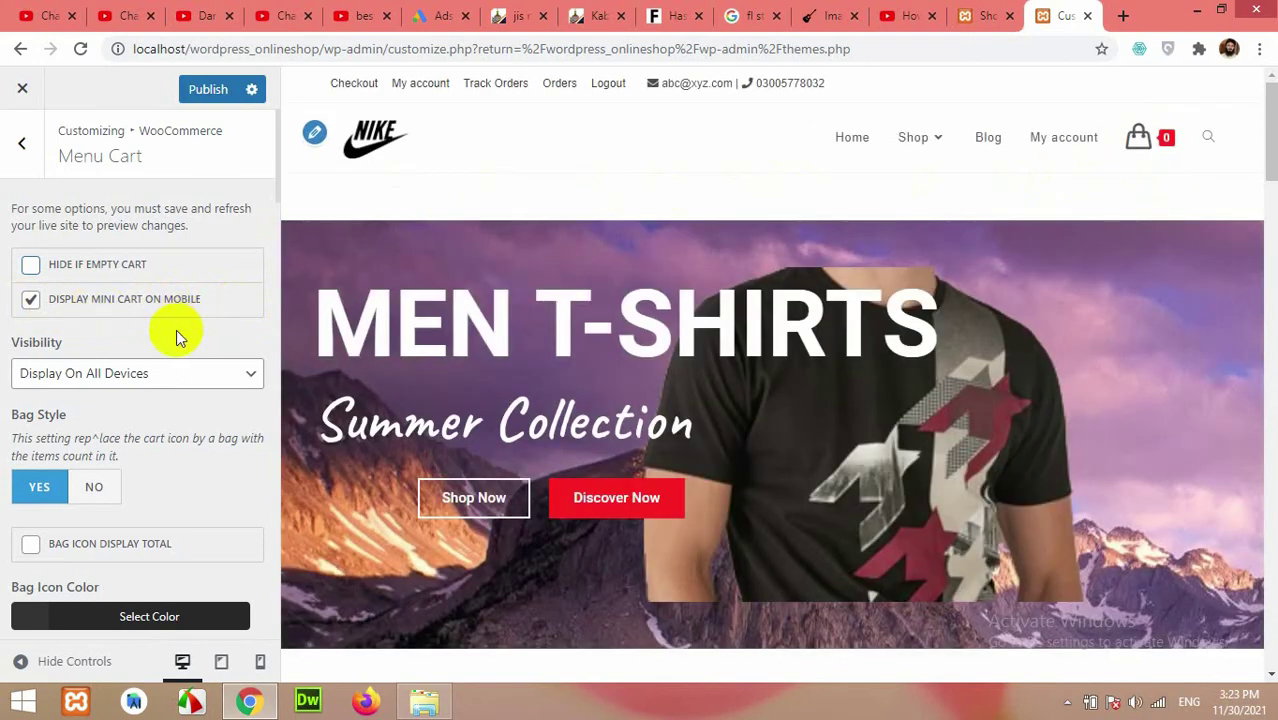
{"action": "scroll", "coordinate": [30, 358], "scroll_direction": "down", "scroll_amount": 2}
{"action": "scroll", "coordinate": [59, 305], "scroll_direction": "up", "scroll_amount": 2}
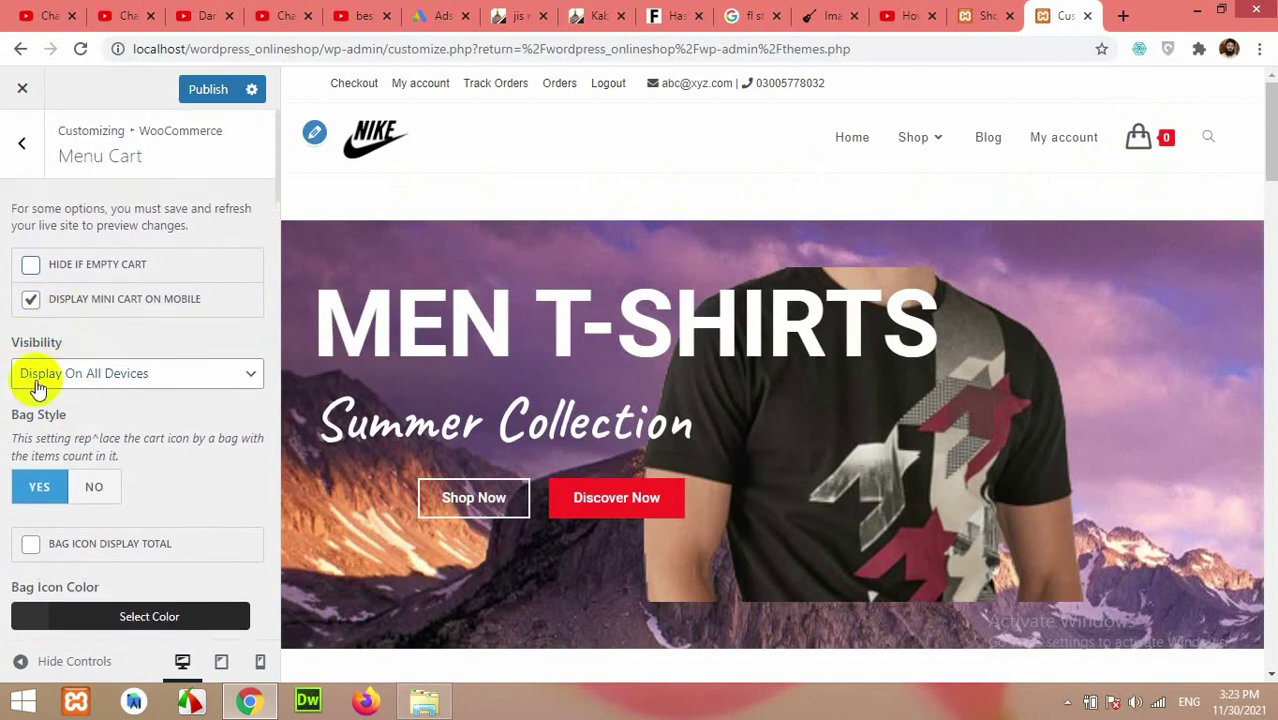
- Try the Disabled Only On Desktop visibility for the menu cart and restore Display On All Devices
{"action": "left_click", "coordinate": [92, 380]}
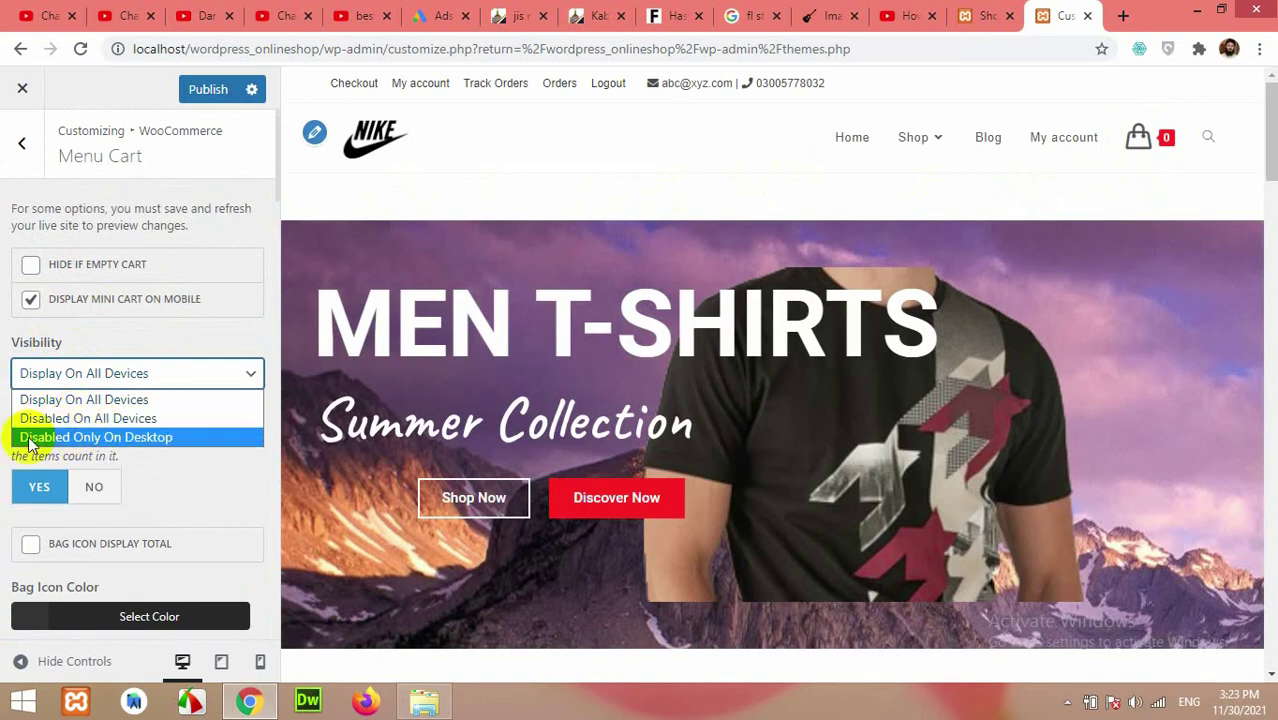
{"action": "left_click", "coordinate": [145, 440]}
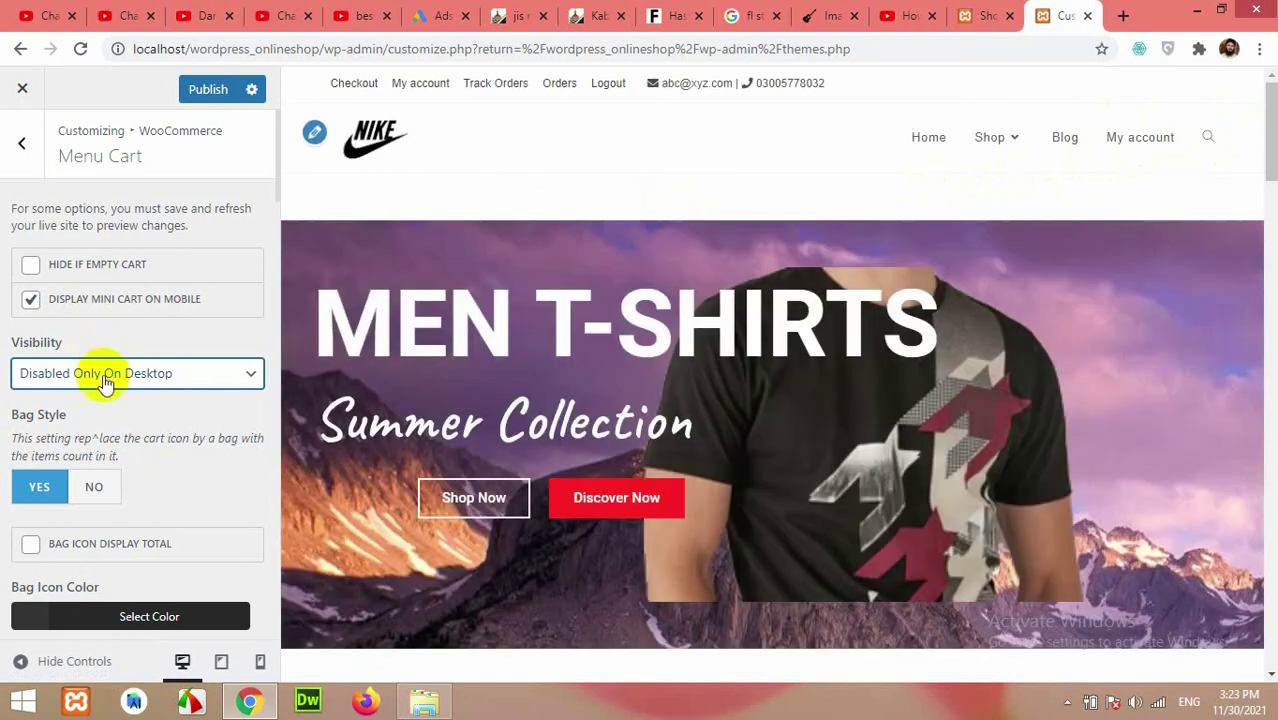
{"action": "left_click", "coordinate": [93, 376]}
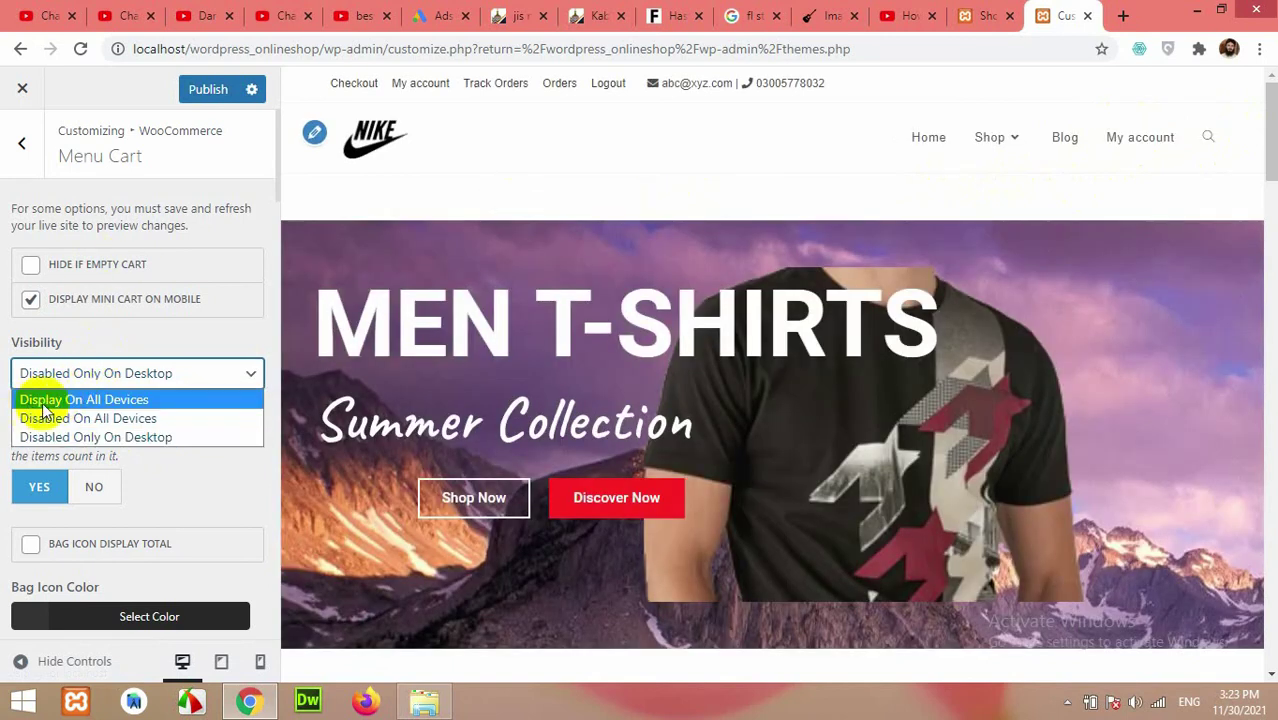
{"action": "left_click", "coordinate": [75, 400]}
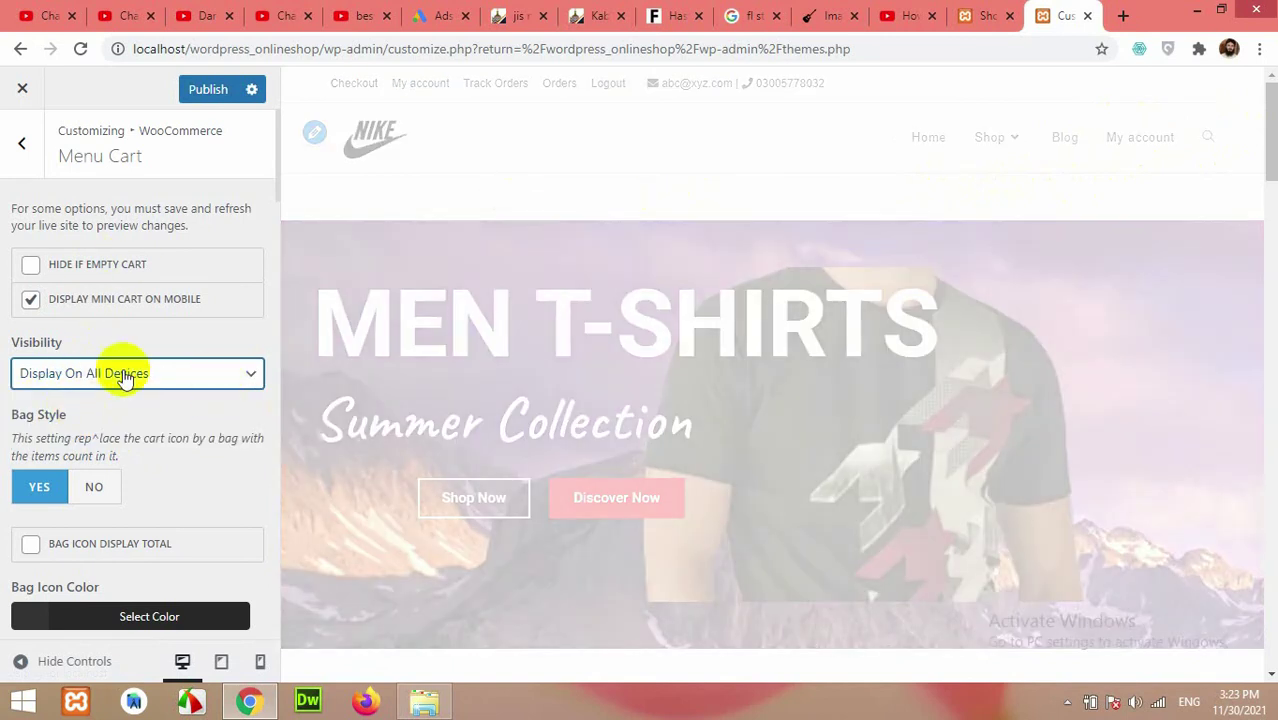
- Set the menu cart's Bag Icon Color to gold #c6a02d
{"action": "scroll", "coordinate": [184, 406], "scroll_direction": "down", "scroll_amount": 2}
{"action": "scroll", "coordinate": [80, 405], "scroll_direction": "down", "scroll_amount": 1}
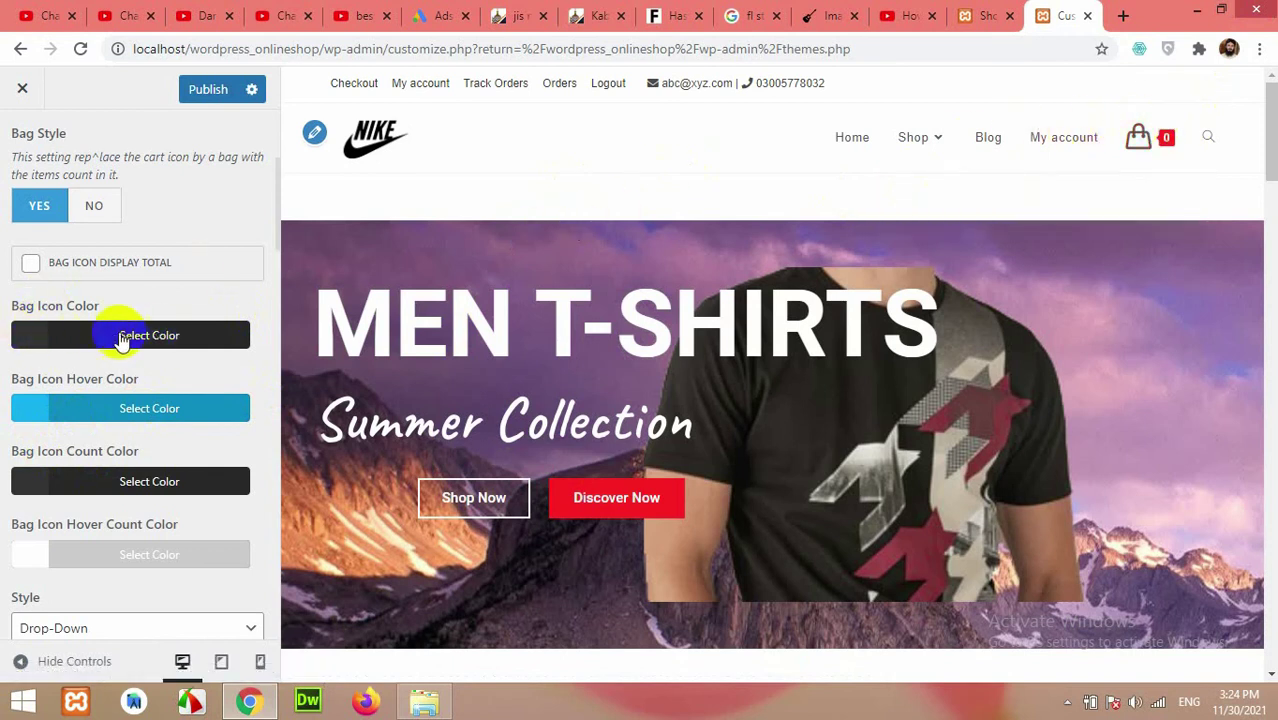
{"action": "left_click", "coordinate": [34, 343]}
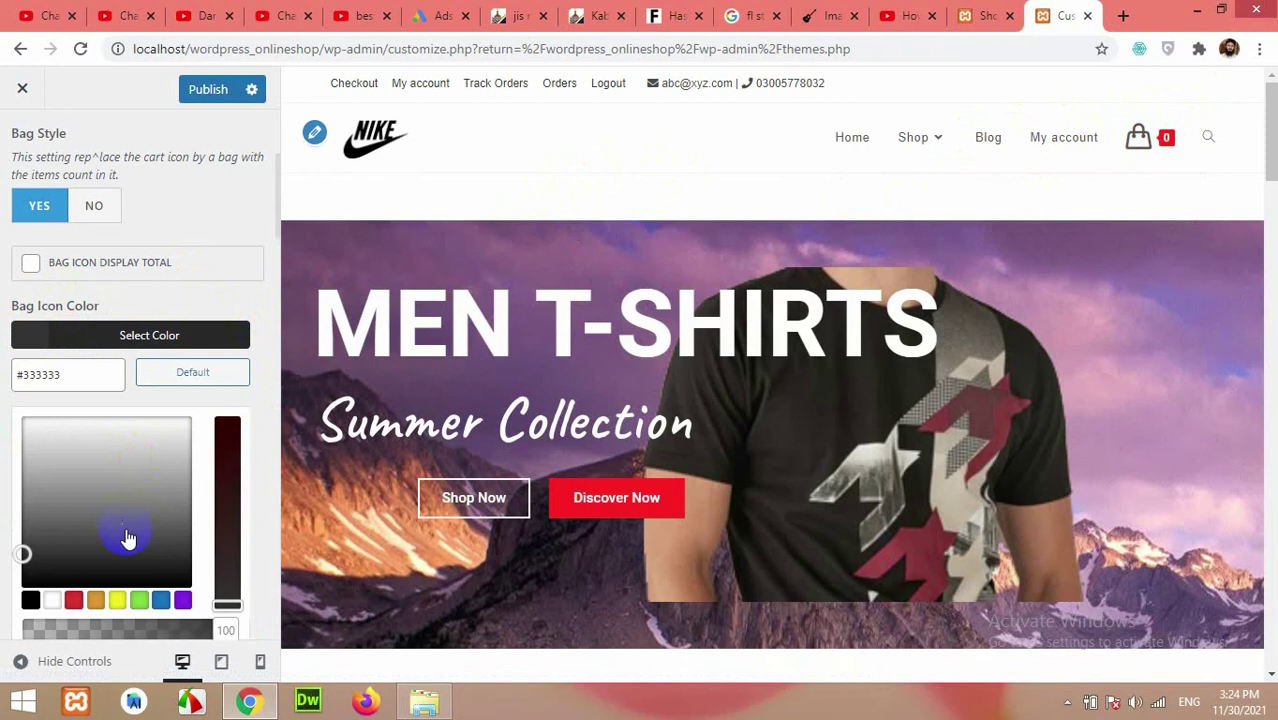
{"action": "left_click", "coordinate": [95, 599]}
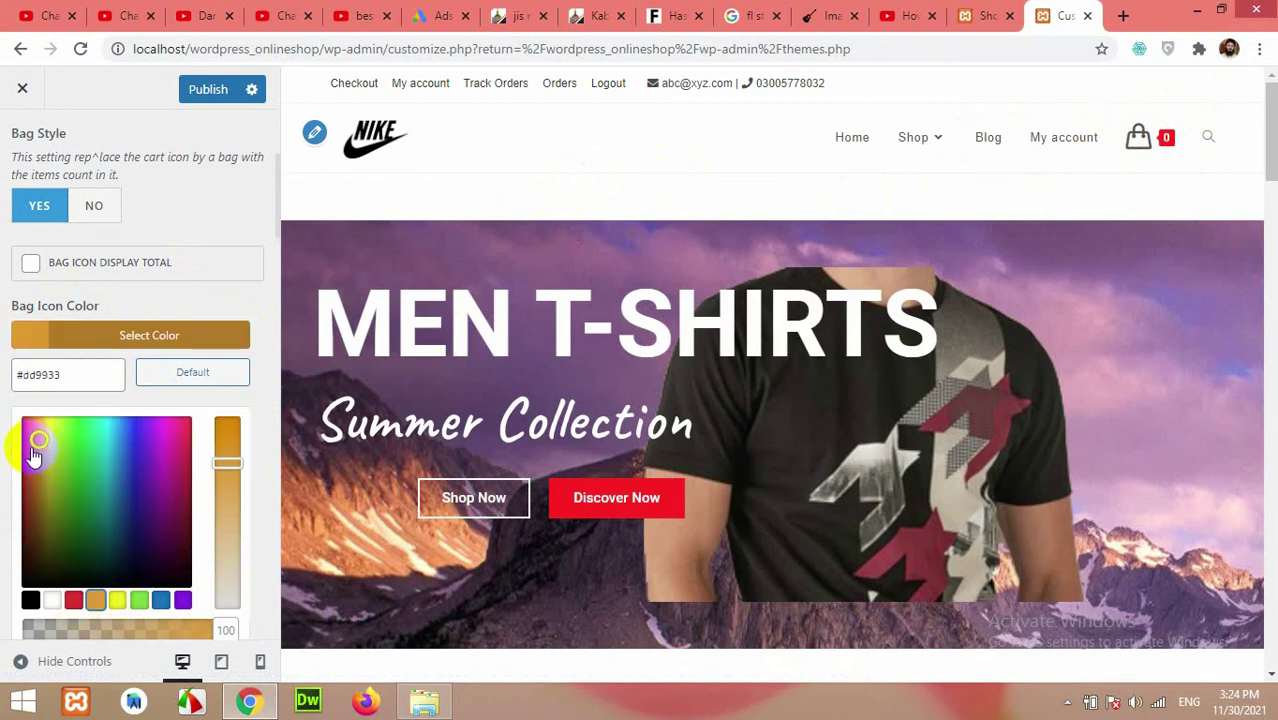
{"action": "left_click_drag", "start_coordinate": [34, 455], "coordinate": [14, 434]}
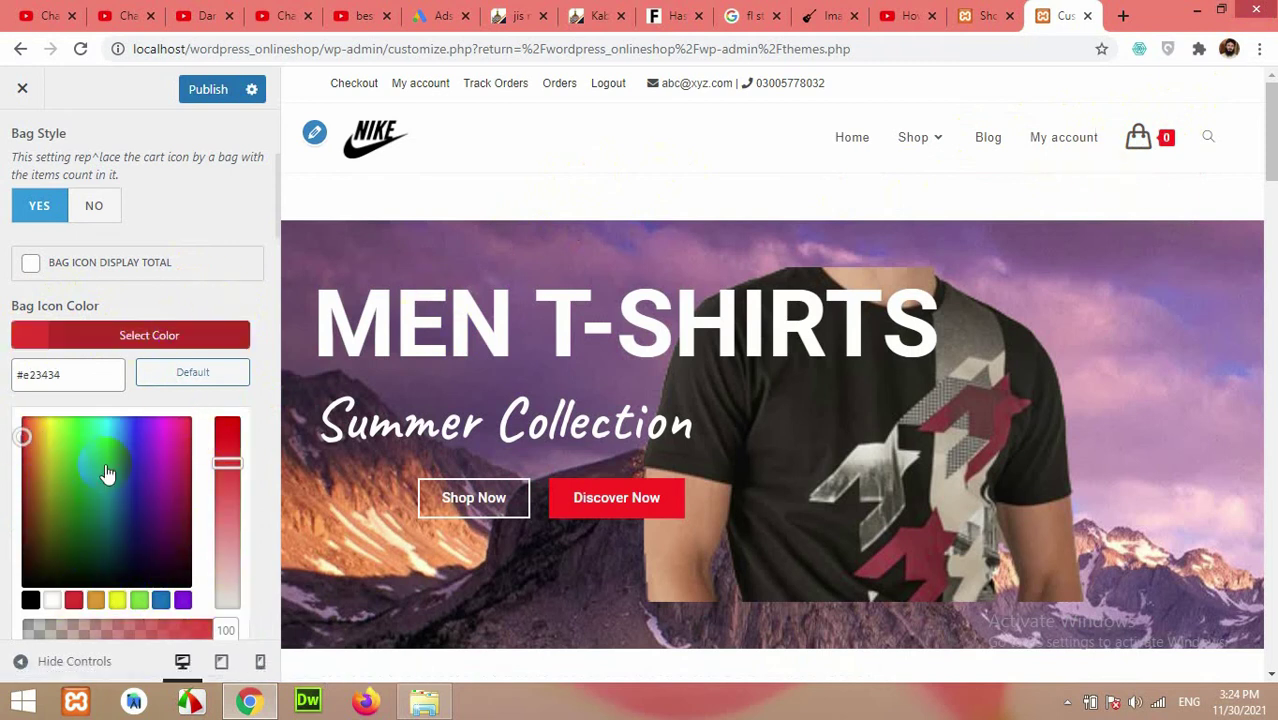
{"action": "left_click", "coordinate": [23, 435]}
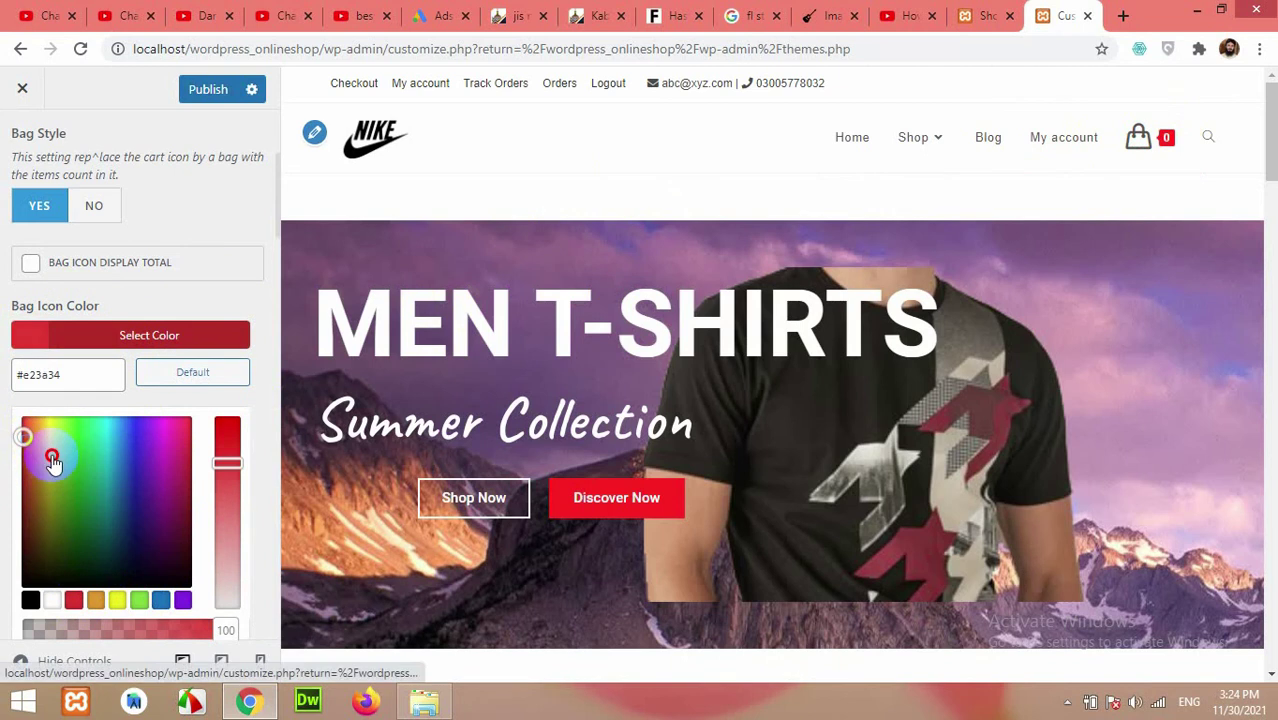
{"action": "mouse_move", "coordinate": [46, 457]}
{"action": "left_mouse_down"}
{"action": "mouse_move", "coordinate": [40, 443]}
{"action": "mouse_move", "coordinate": [43, 455]}
{"action": "left_mouse_up"}
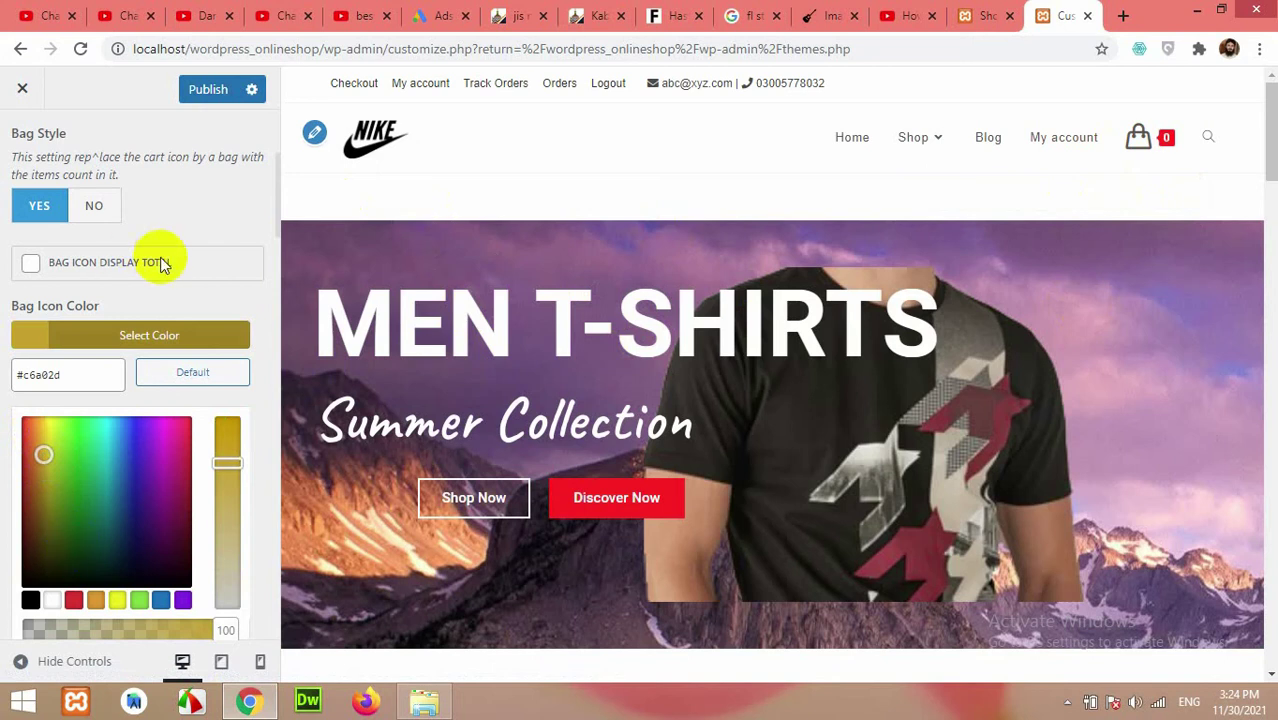
- Enable Bag Icon Display Total and publish the menu cart changes, checking them on the reloaded live shop page
{"action": "left_click", "coordinate": [178, 291]}
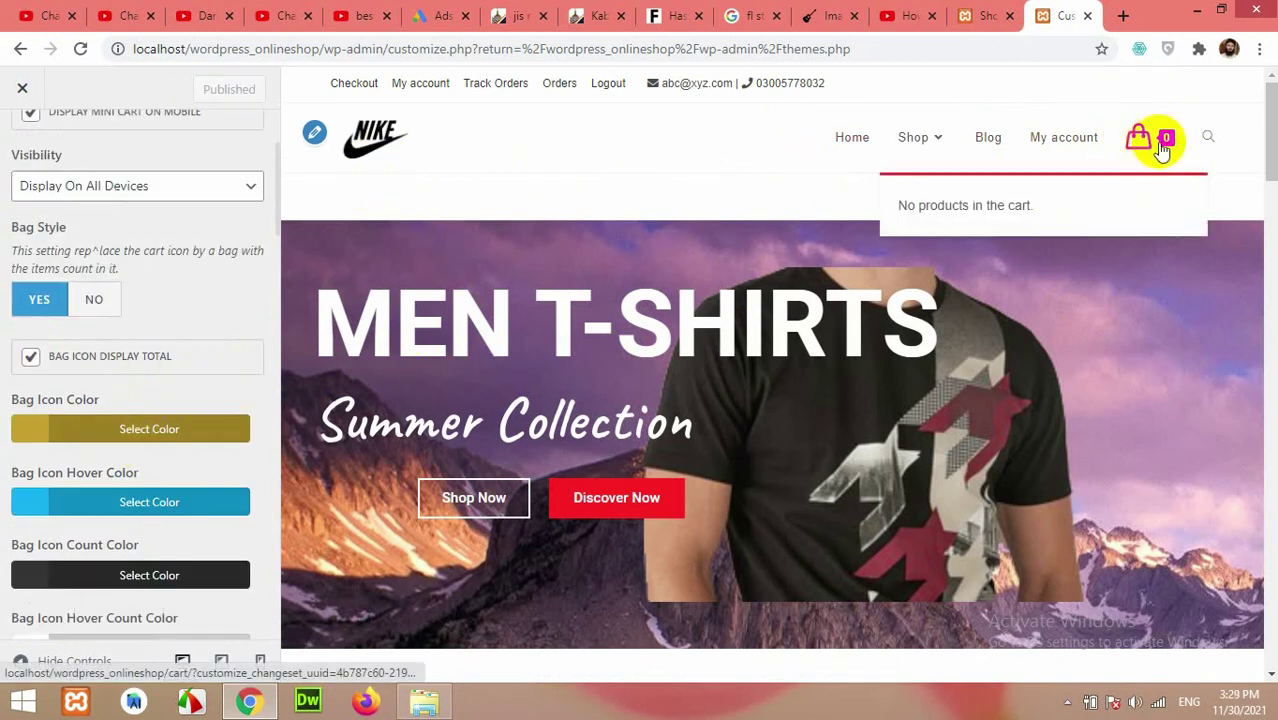
{"action": "left_click", "coordinate": [985, 16]}
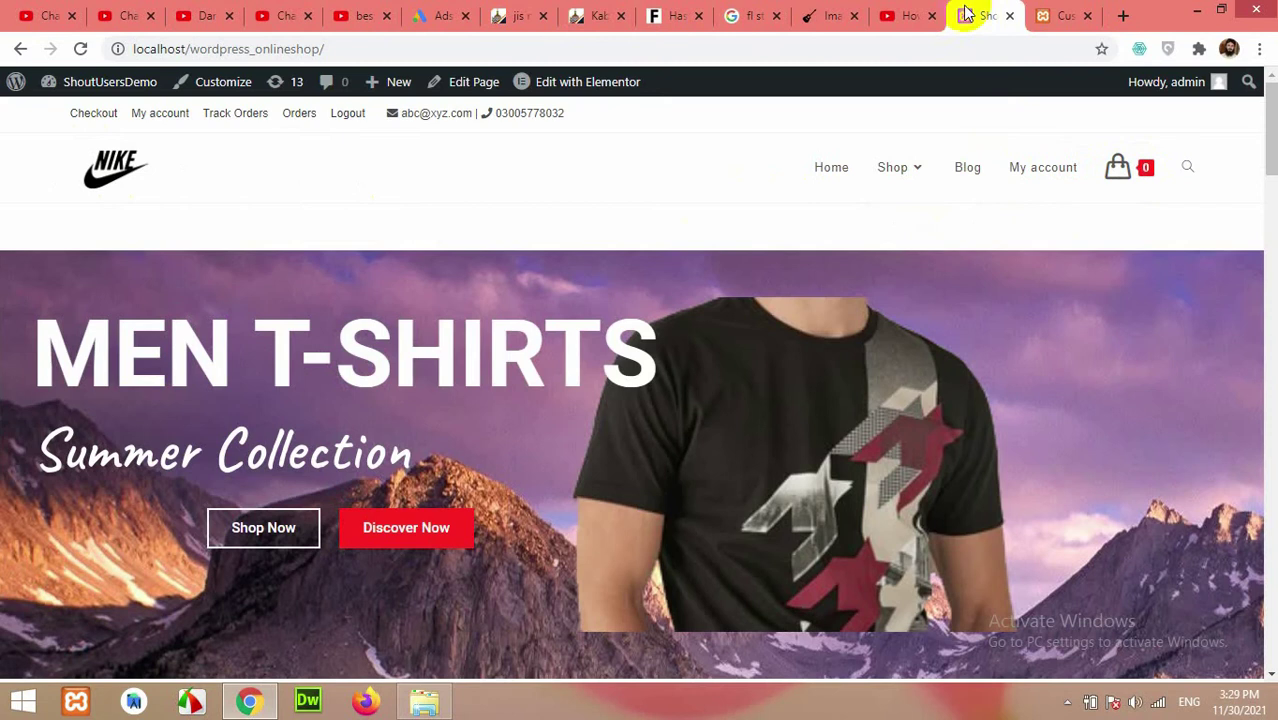
{"action": "left_click", "coordinate": [82, 49]}
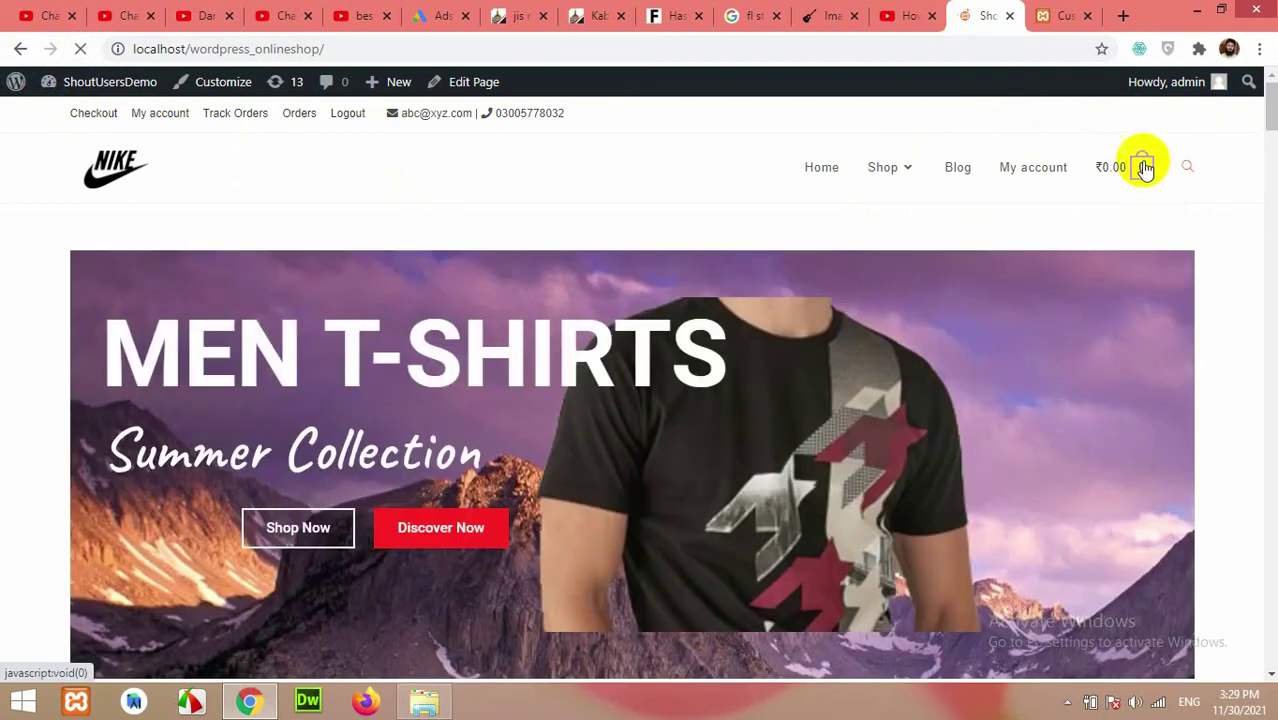
{"action": "left_click", "coordinate": [1062, 14]}
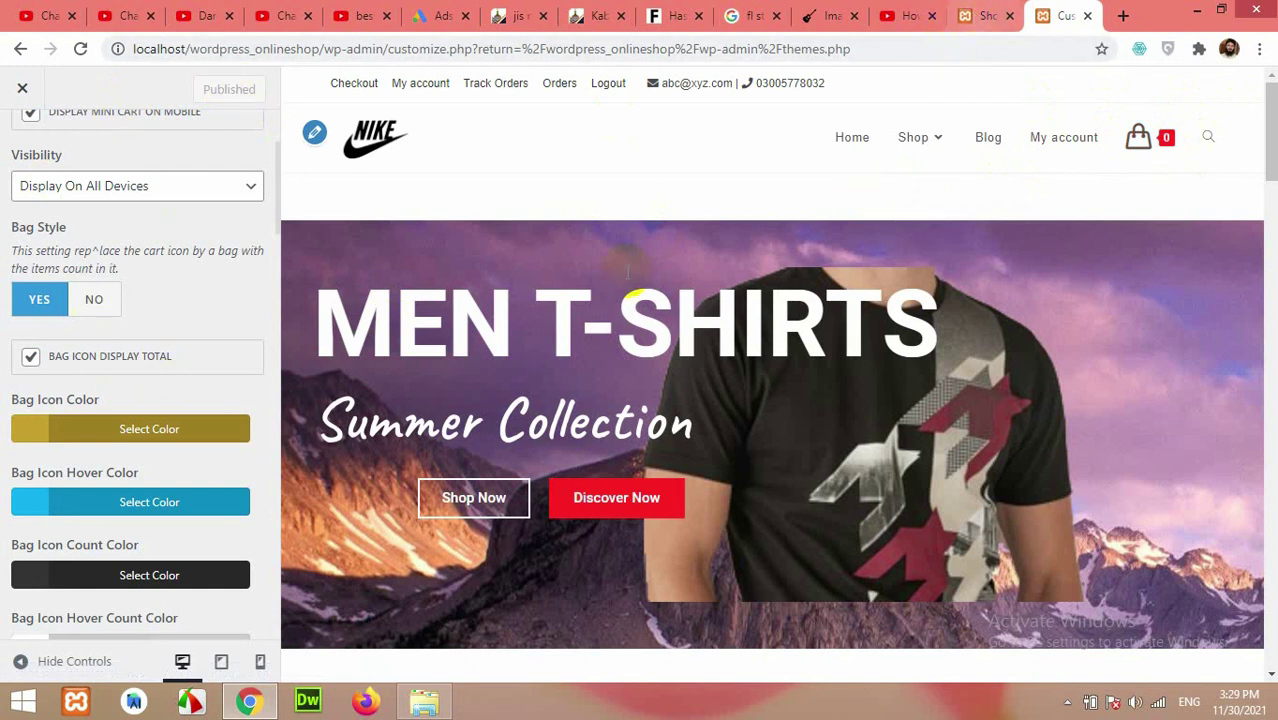
- Set the menu cart's Bag Style to No and check the header cart icon in the preview
{"action": "scroll", "coordinate": [104, 378], "scroll_direction": "down", "scroll_amount": 3}
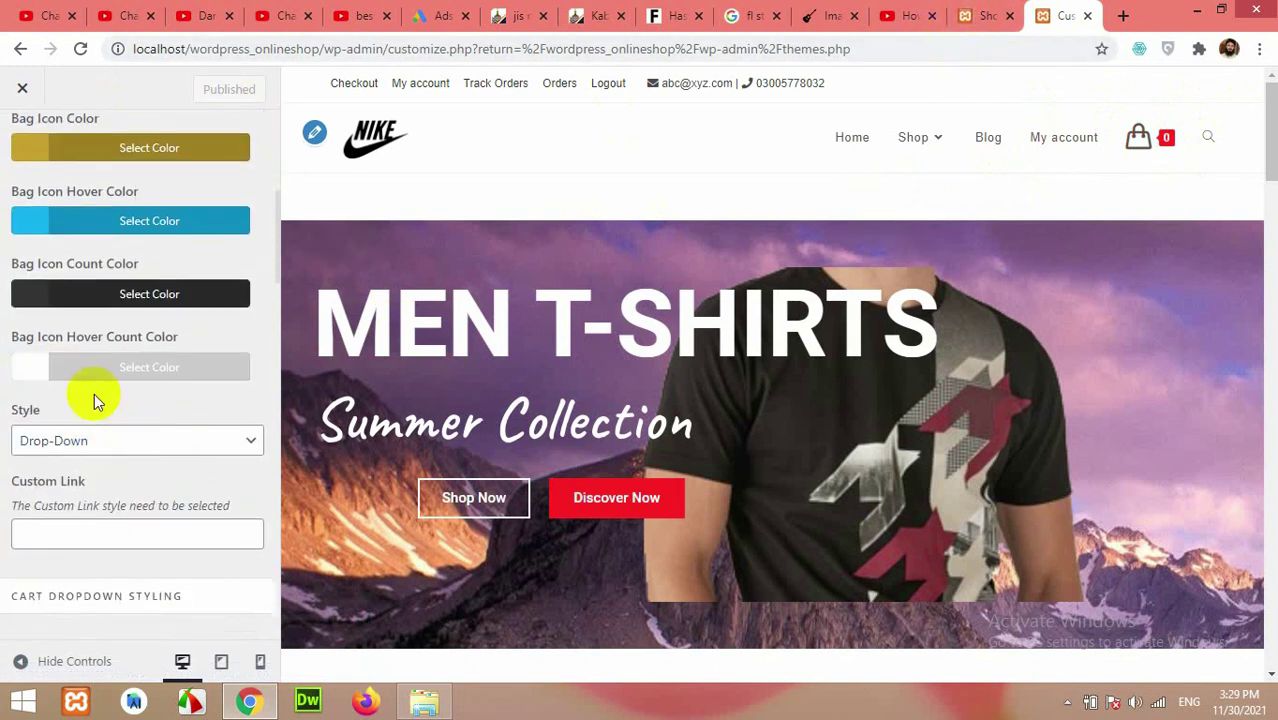
{"action": "scroll", "coordinate": [94, 399], "scroll_direction": "up", "scroll_amount": 3}
{"action": "scroll", "coordinate": [137, 430], "scroll_direction": "up", "scroll_amount": 1}
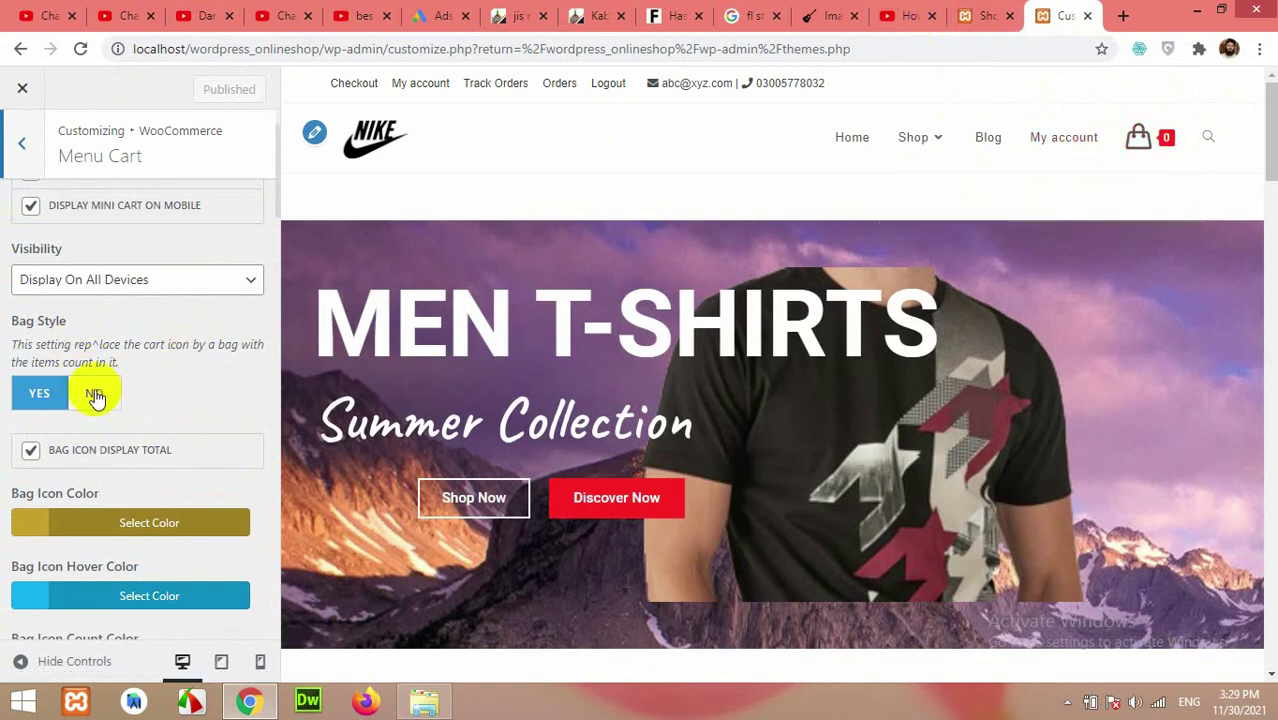
{"action": "scroll", "coordinate": [87, 400], "scroll_direction": "down", "scroll_amount": 2}
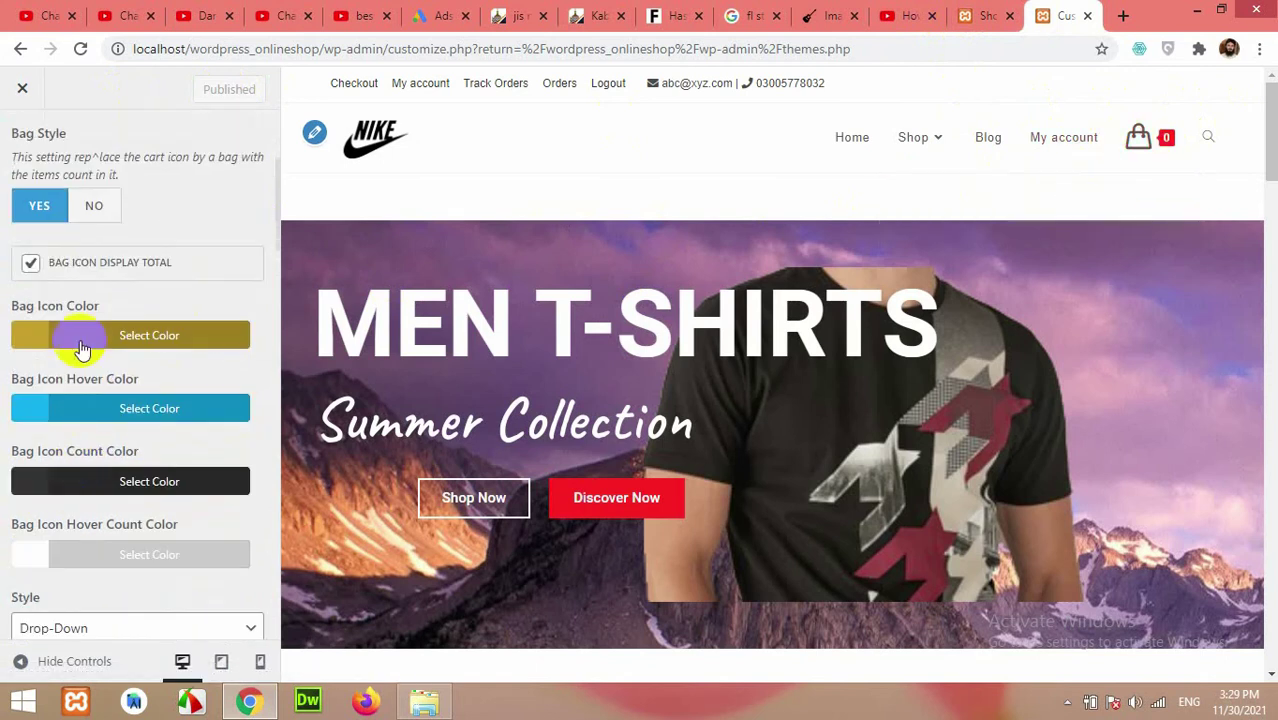
{"action": "left_click", "coordinate": [92, 206]}
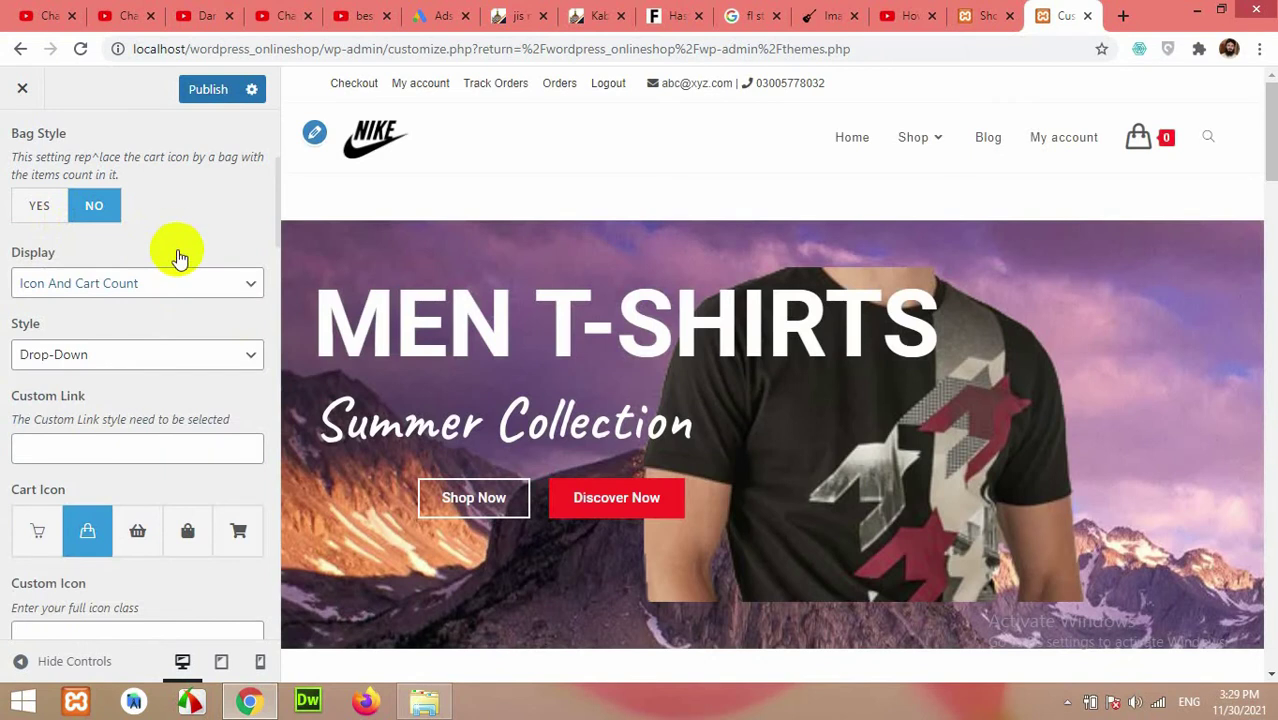
{"action": "mouse_move", "coordinate": [948, 163]}
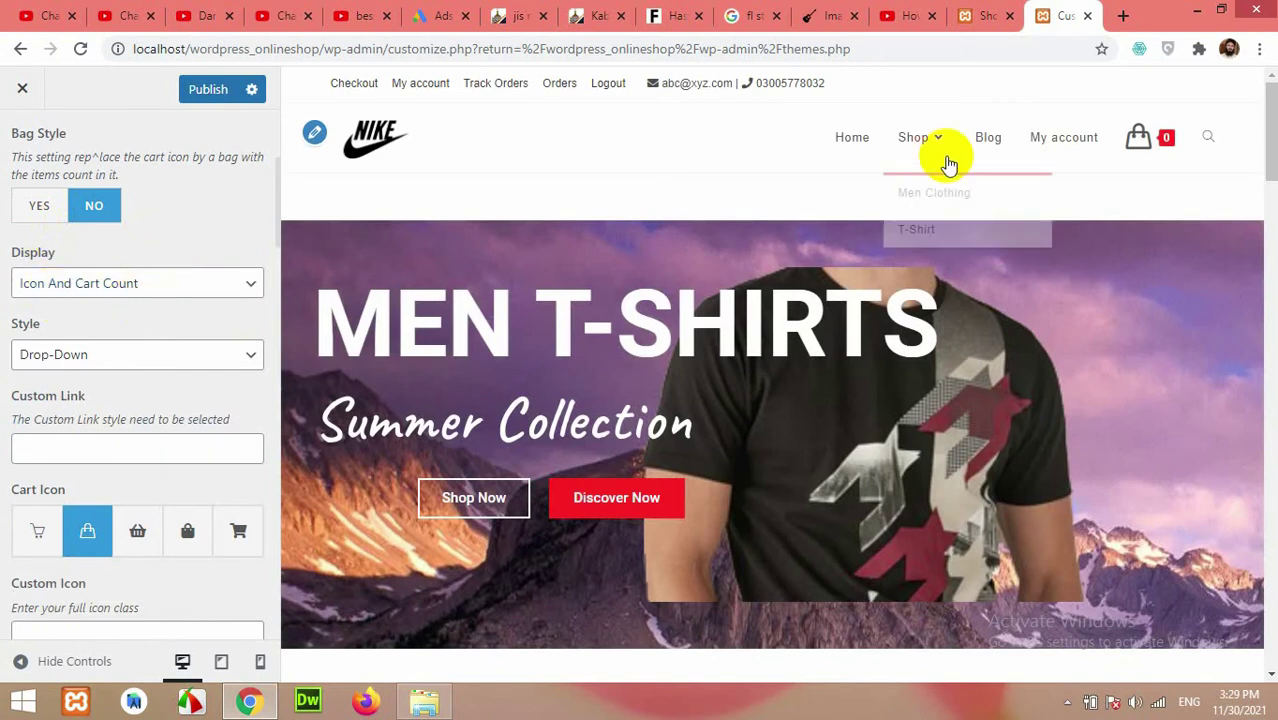
{"action": "mouse_move", "coordinate": [1135, 140]}
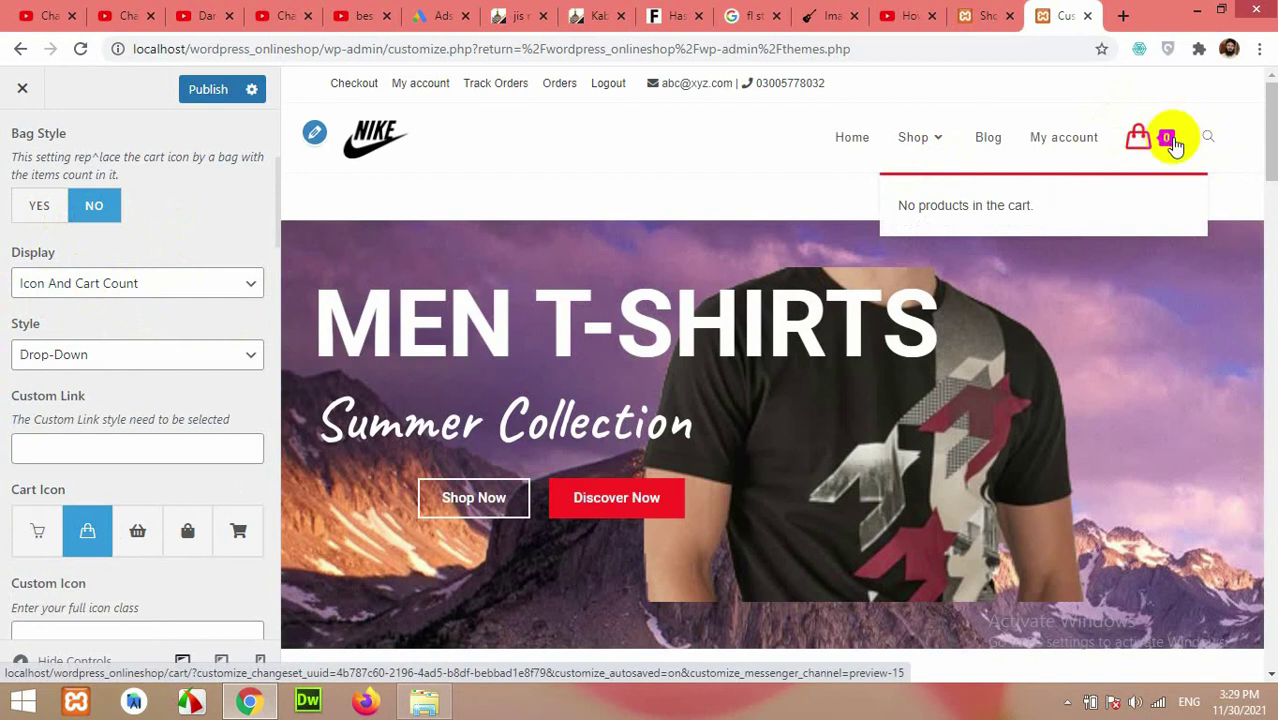
- Try the Icon display option for the menu cart, check it in the preview, and restore Icon And Cart Count
{"action": "left_click", "coordinate": [157, 285]}
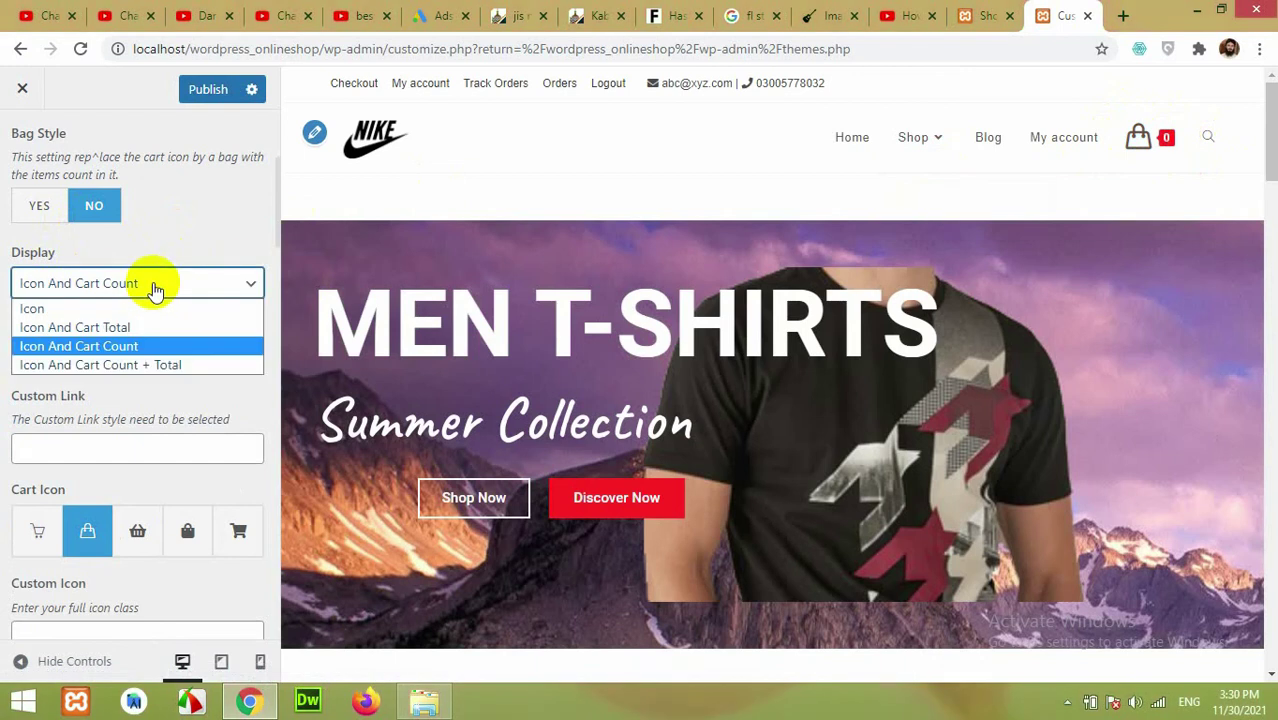
{"action": "left_click", "coordinate": [32, 309]}
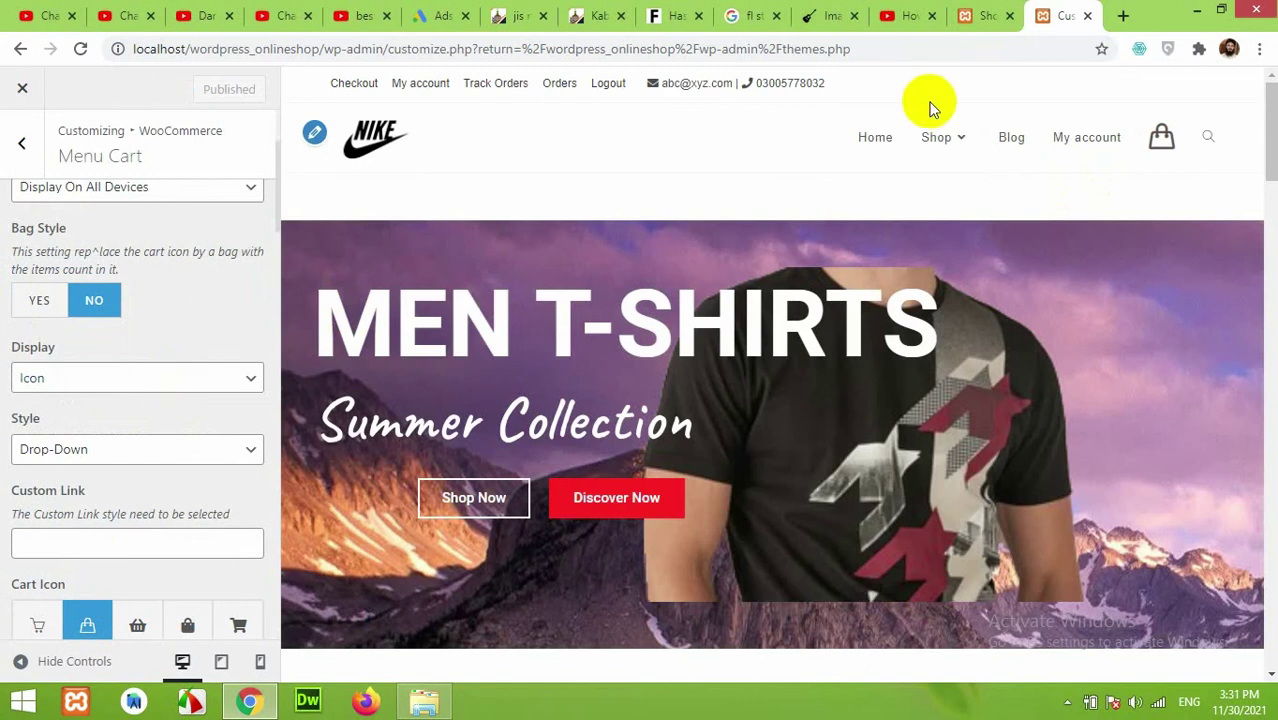
{"action": "mouse_move", "coordinate": [1185, 148]}
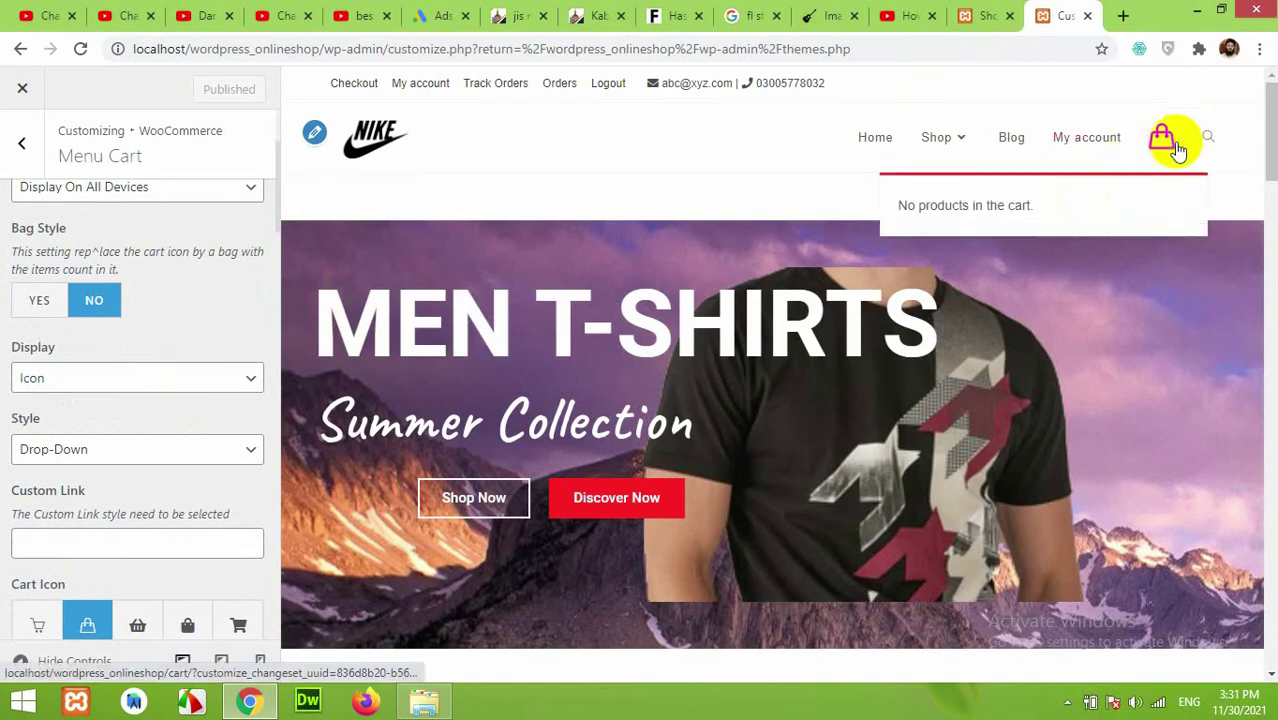
{"action": "left_click", "coordinate": [74, 377]}
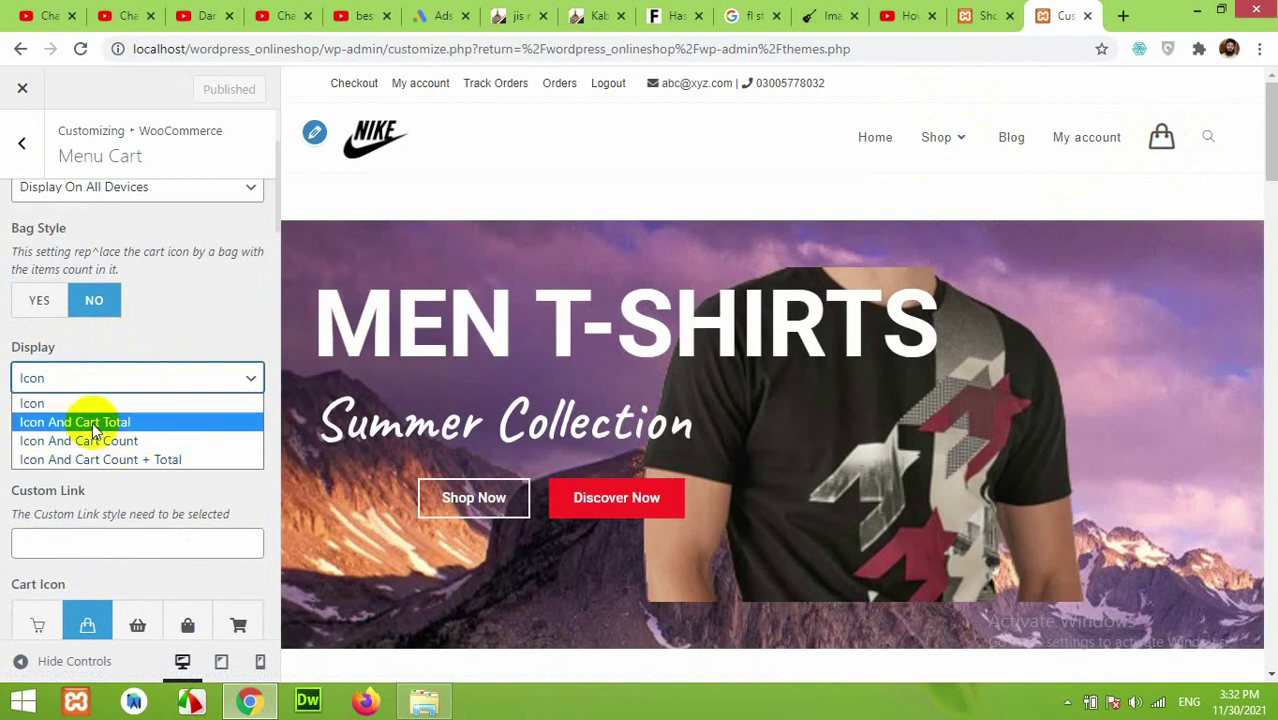
{"action": "mouse_move", "coordinate": [1178, 173]}
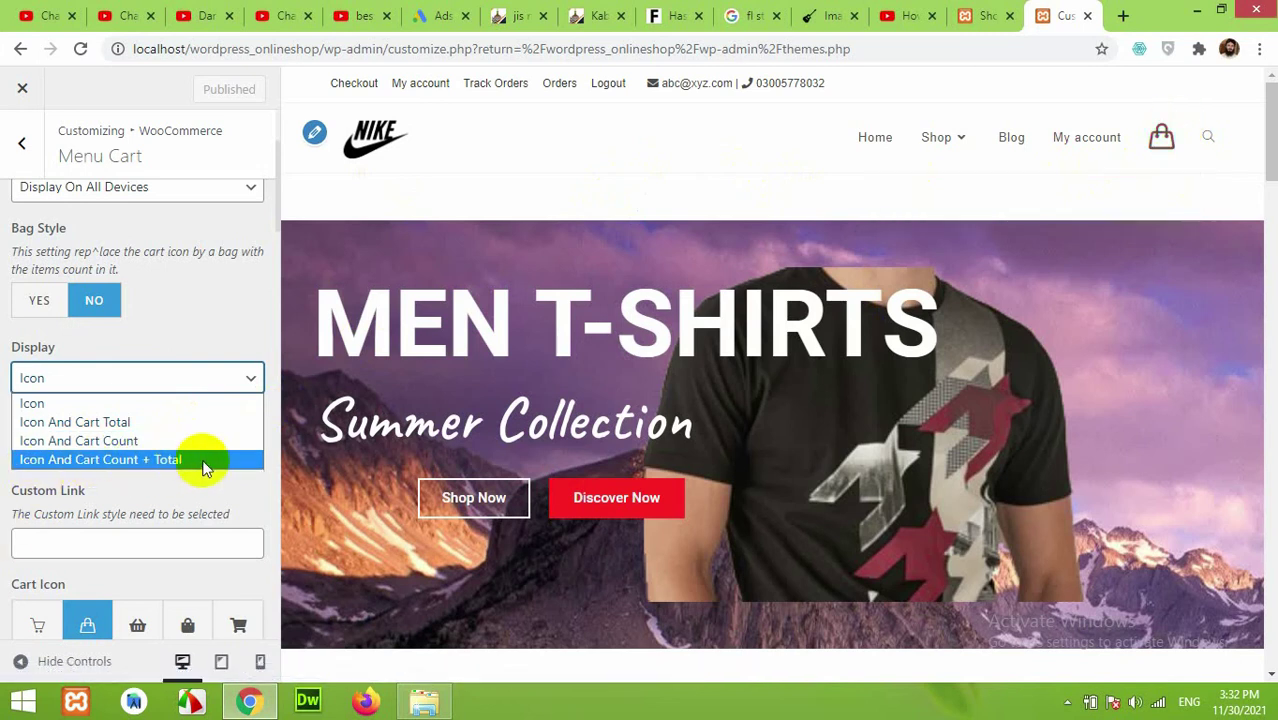
{"action": "left_click", "coordinate": [88, 440]}
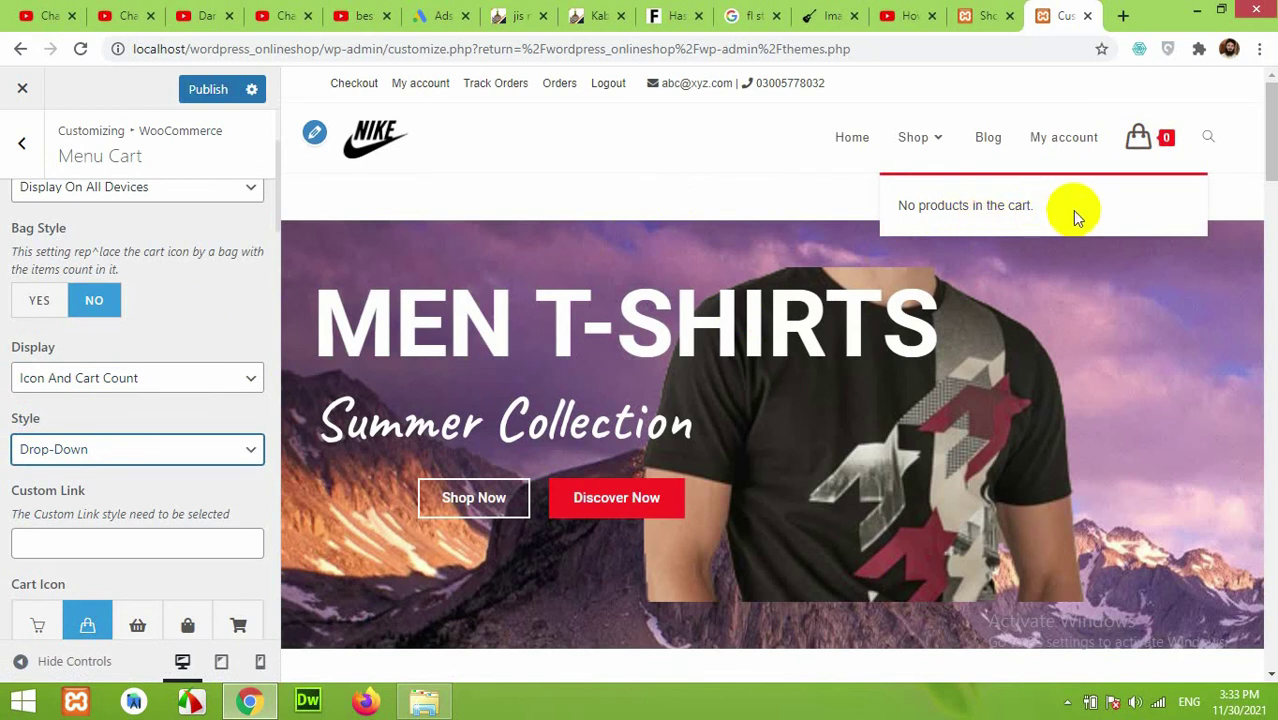
- Add the Black Long Sleeve V-Neck T-Shirt to the cart on the live shop and view the header cart drop-down
{"action": "left_click", "coordinate": [985, 15]}
{"action": "scroll", "coordinate": [658, 456], "scroll_direction": "down", "scroll_amount": 15}
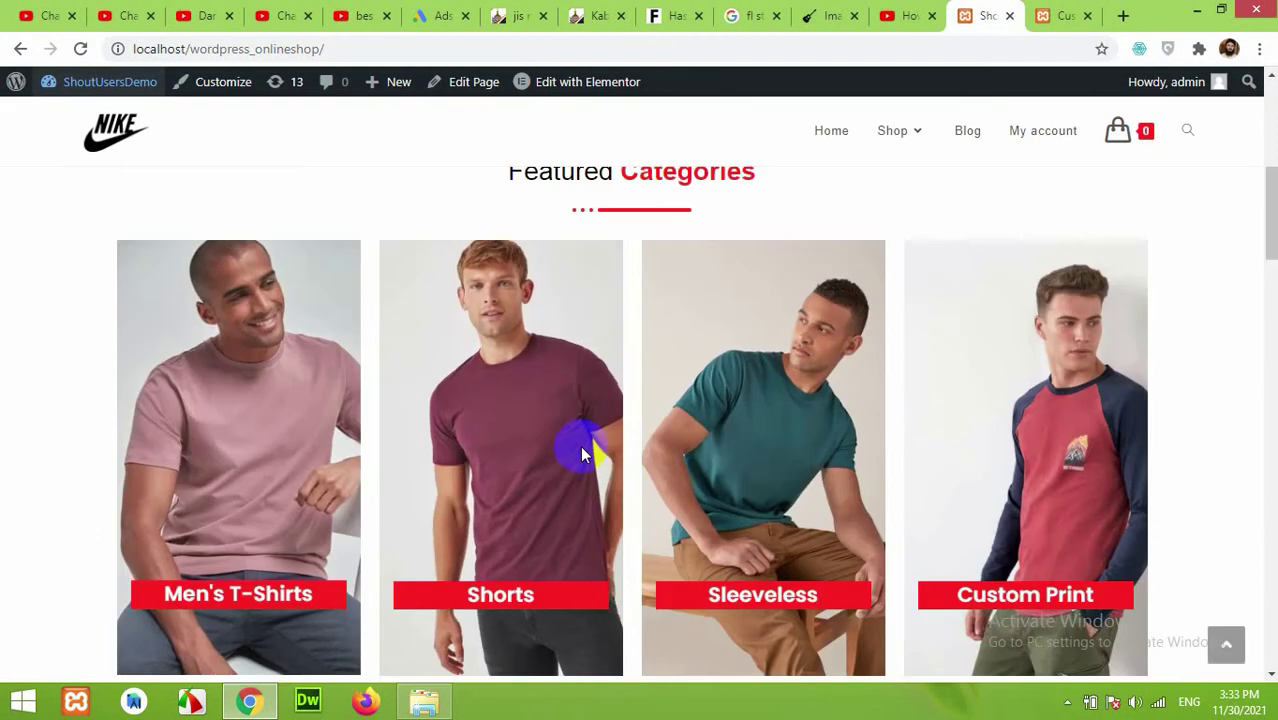
{"action": "scroll", "coordinate": [383, 477], "scroll_direction": "down", "scroll_amount": 1}
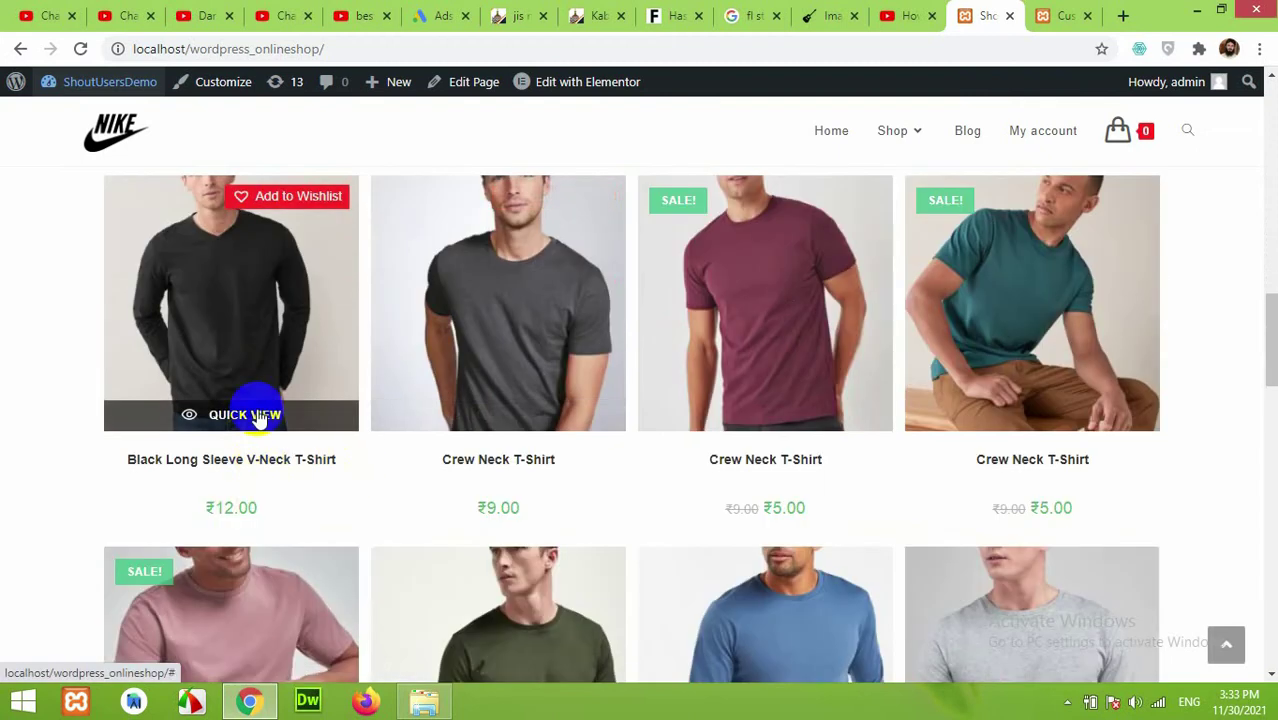
{"action": "left_click", "coordinate": [249, 341]}
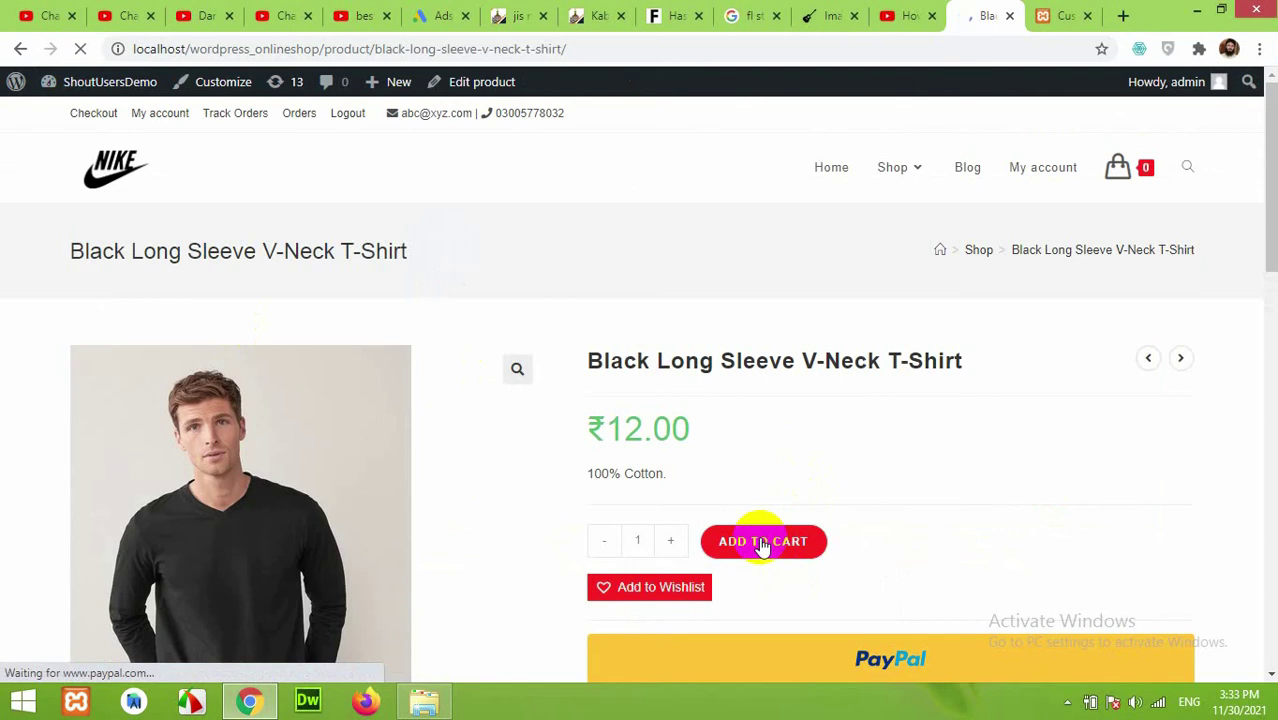
{"action": "left_click", "coordinate": [762, 543]}
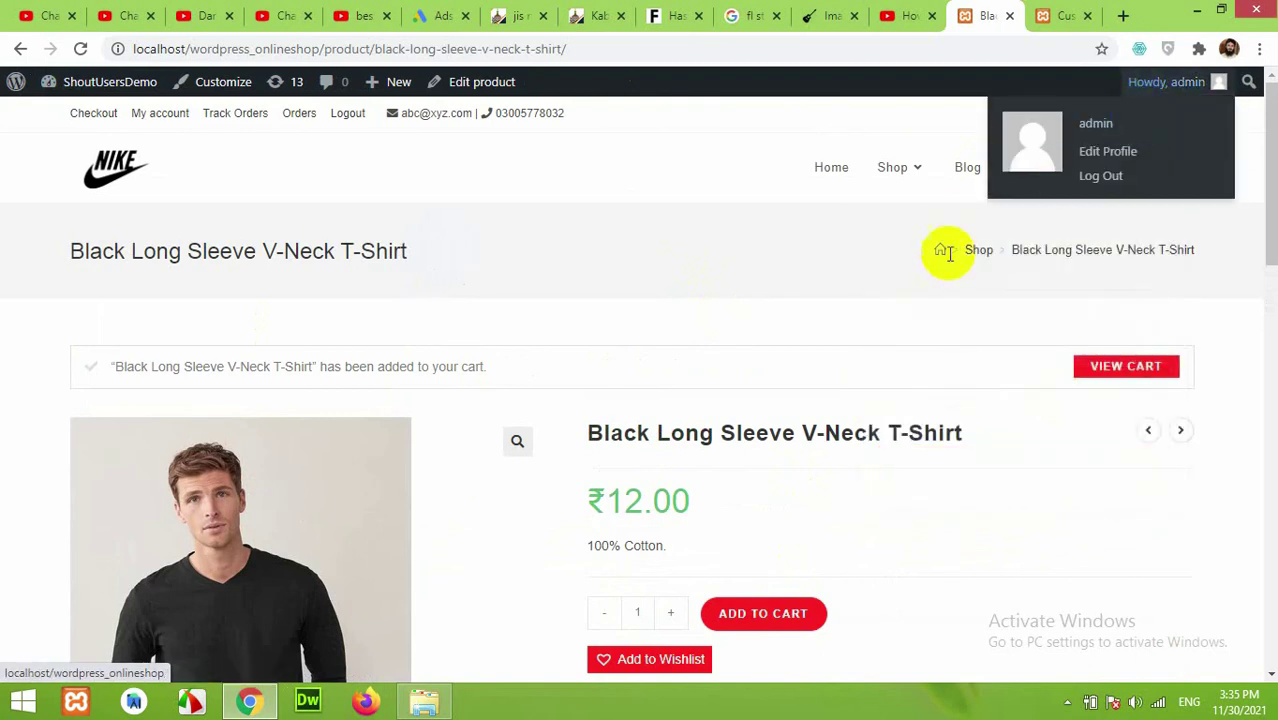
{"action": "mouse_move", "coordinate": [1116, 170]}
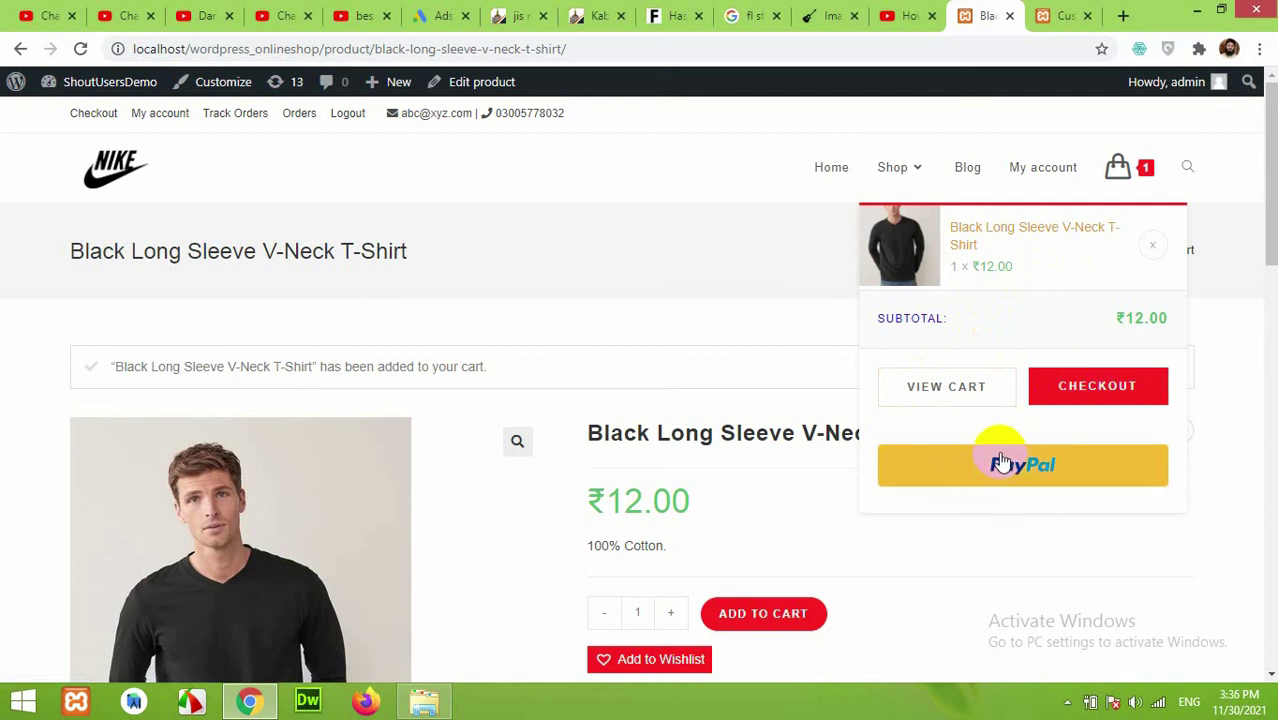
- Set the menu cart's Style to Go To Cart in the Customizer and publish the change
{"action": "left_click", "coordinate": [1050, 15]}
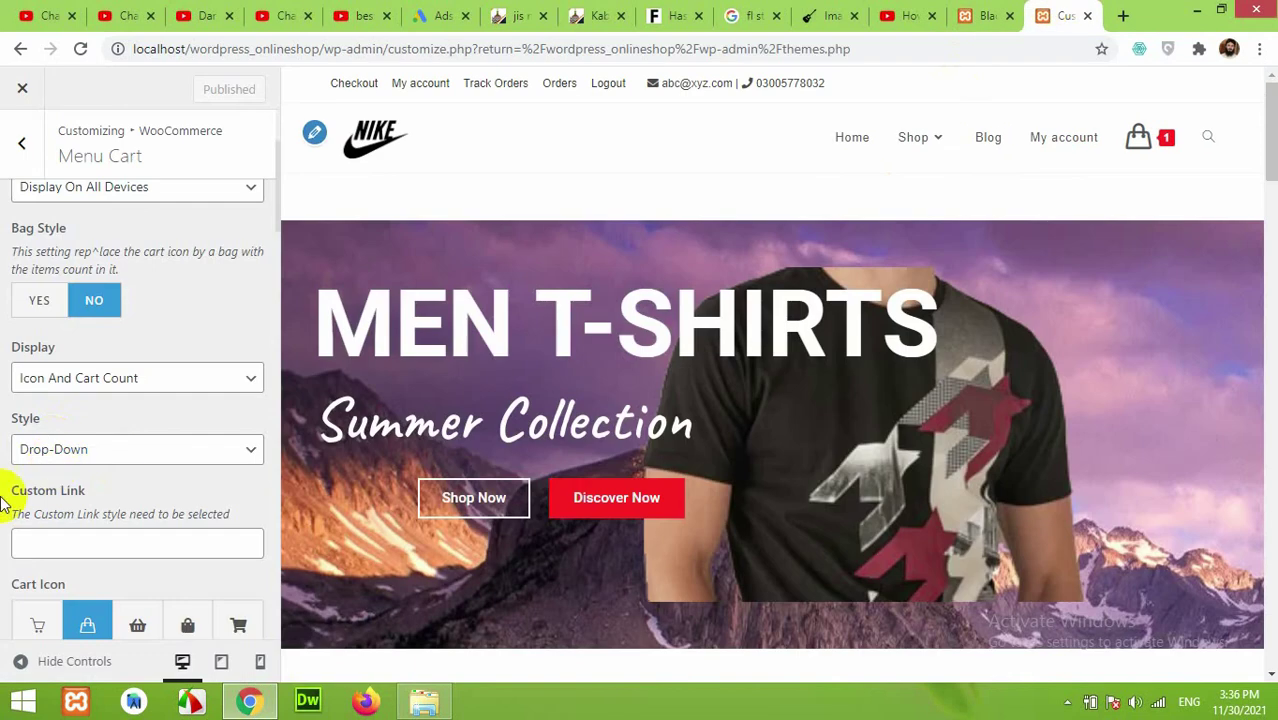
{"action": "left_click", "coordinate": [52, 449]}
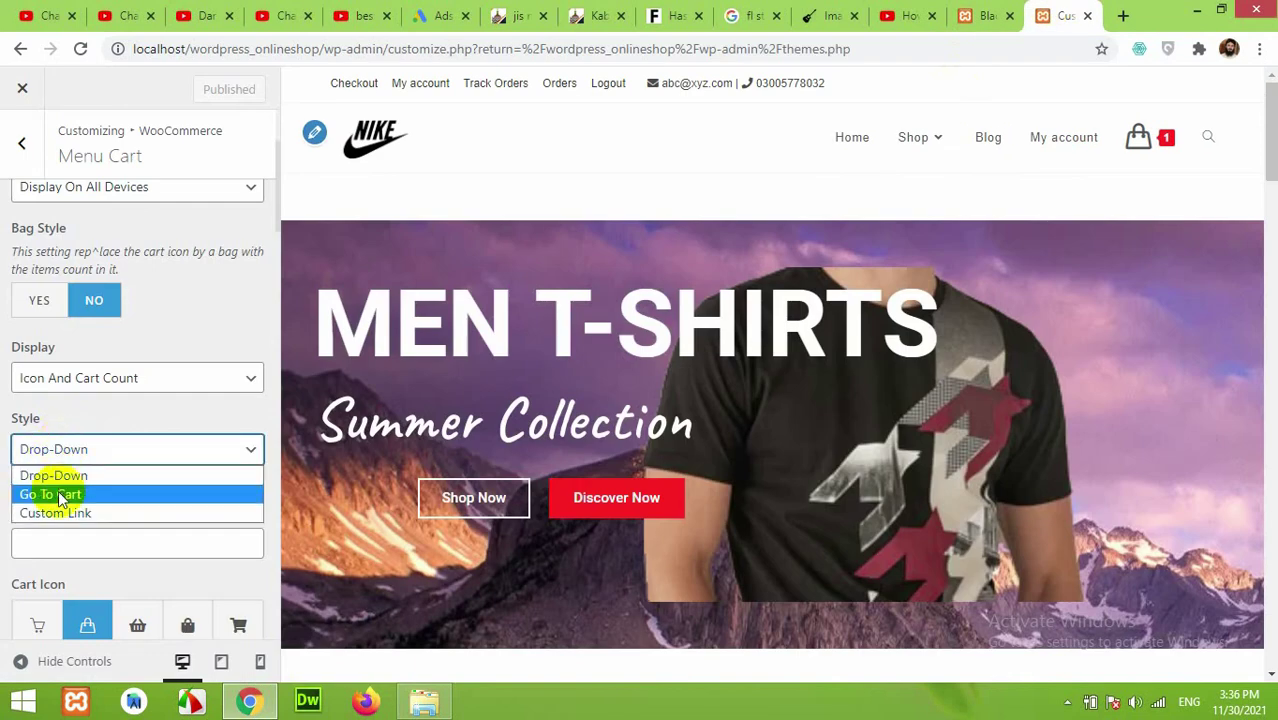
{"action": "left_click", "coordinate": [60, 494]}
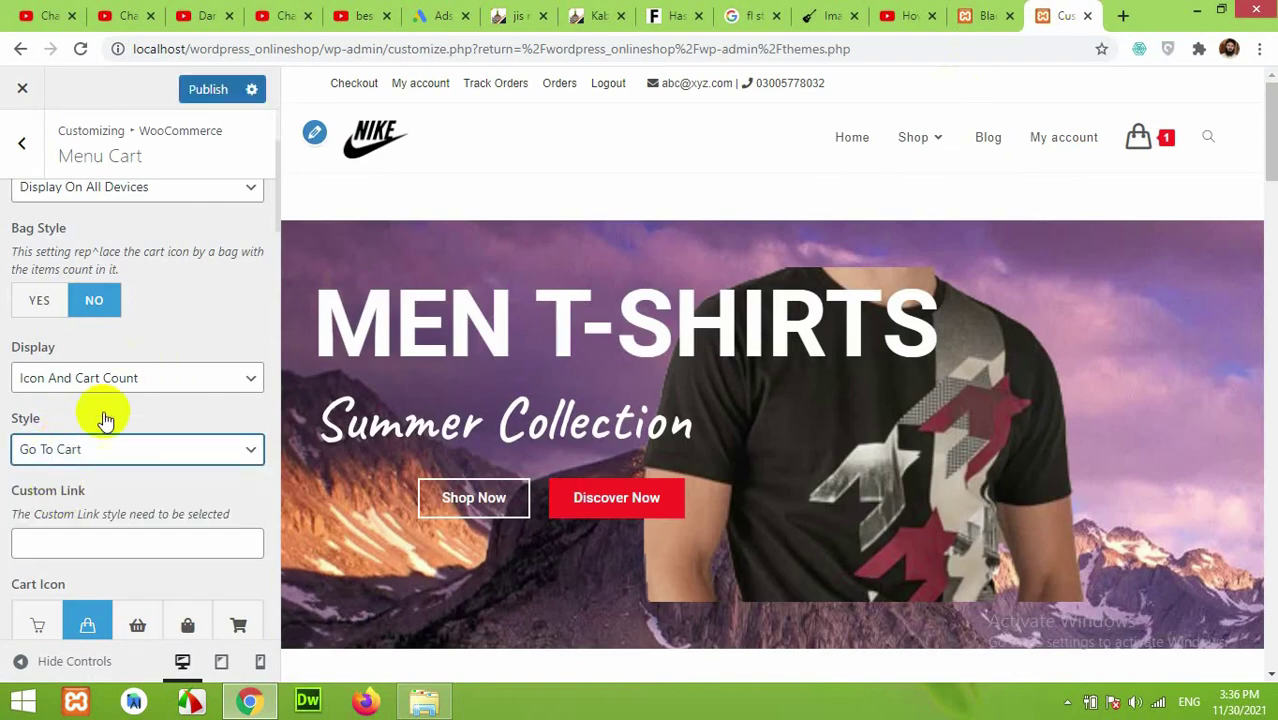
{"action": "mouse_move", "coordinate": [1138, 140]}
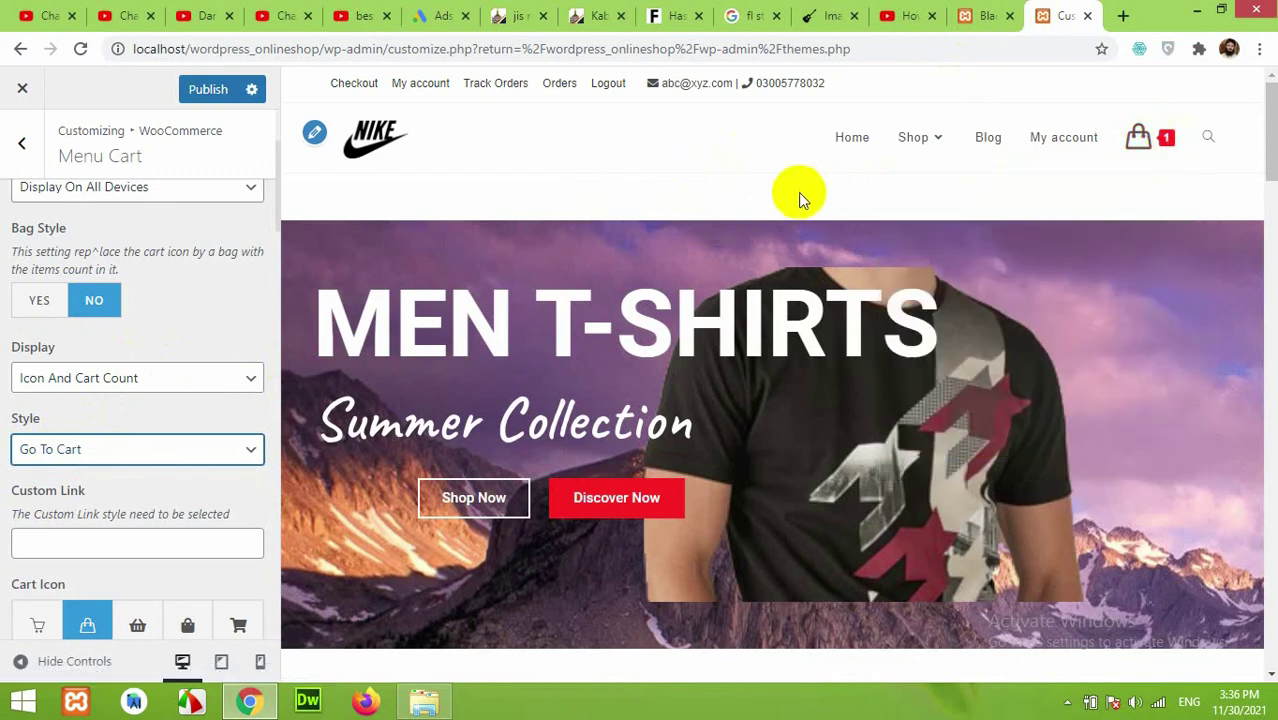
{"action": "left_click", "coordinate": [203, 90]}
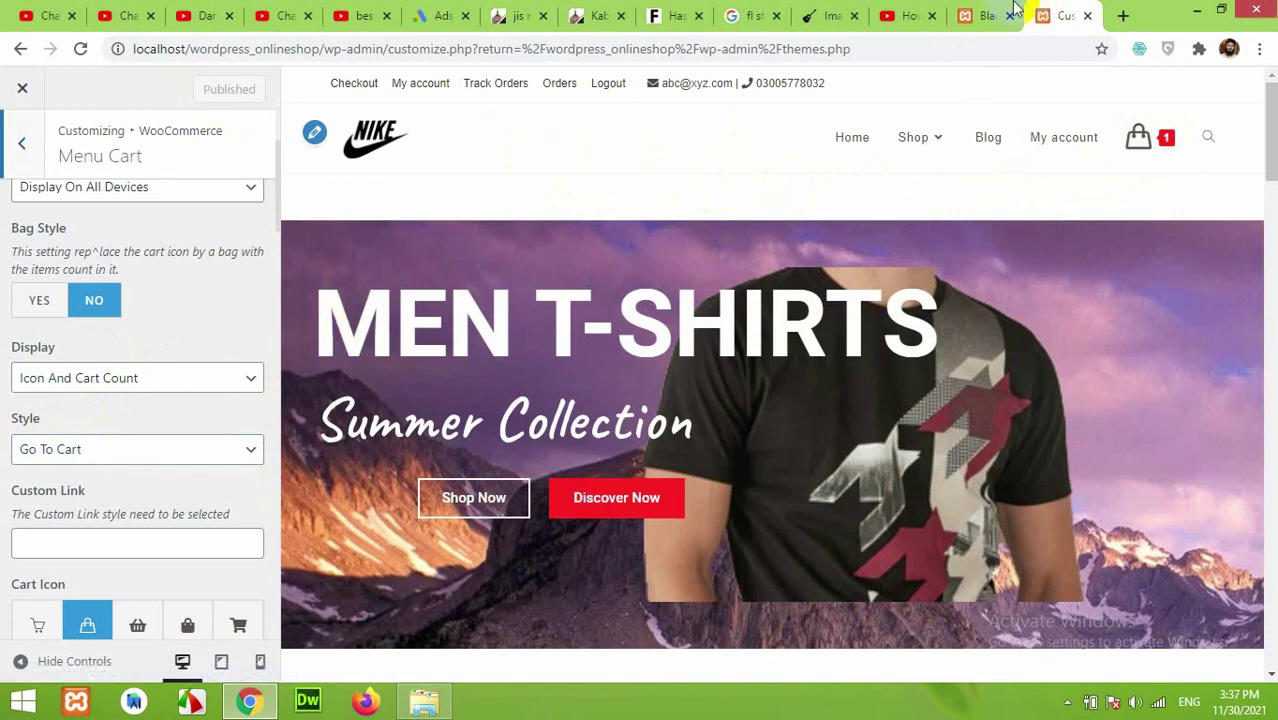
- Reload the live T-shirt product page without resubmitting the form and test the header bag icon's link to the cart page
{"action": "left_click", "coordinate": [985, 15]}
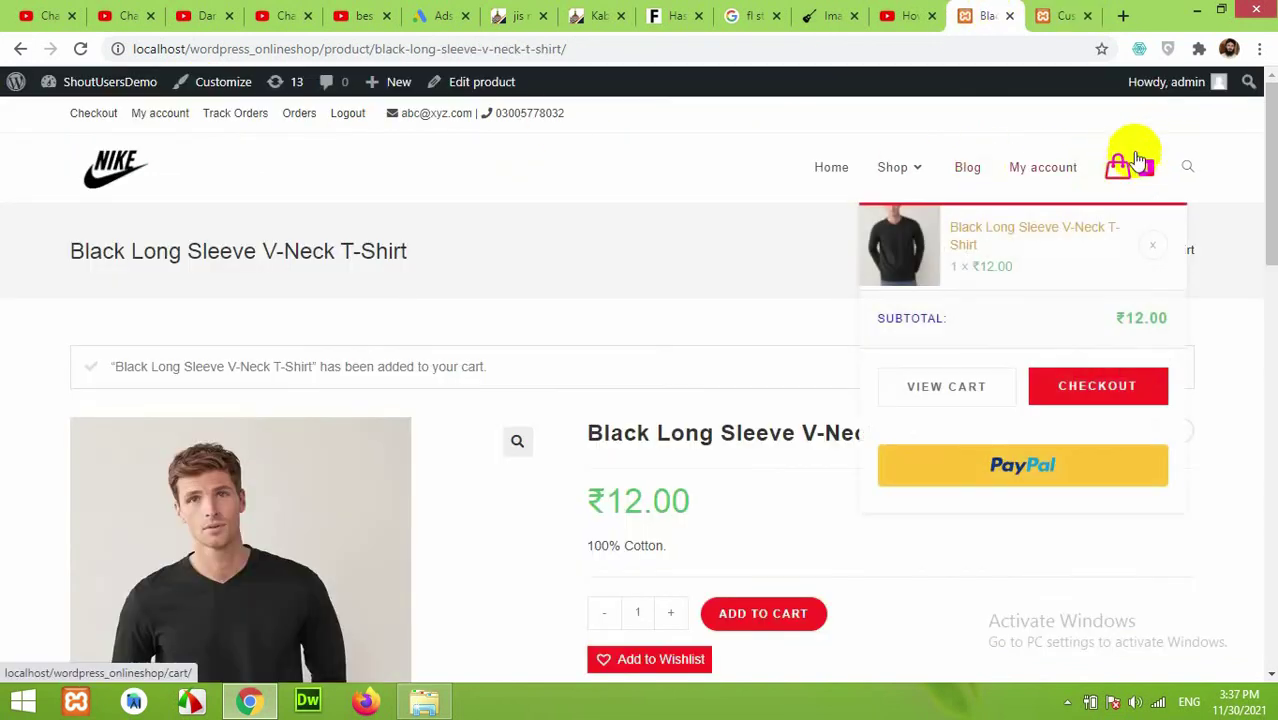
{"action": "left_click", "coordinate": [80, 48]}
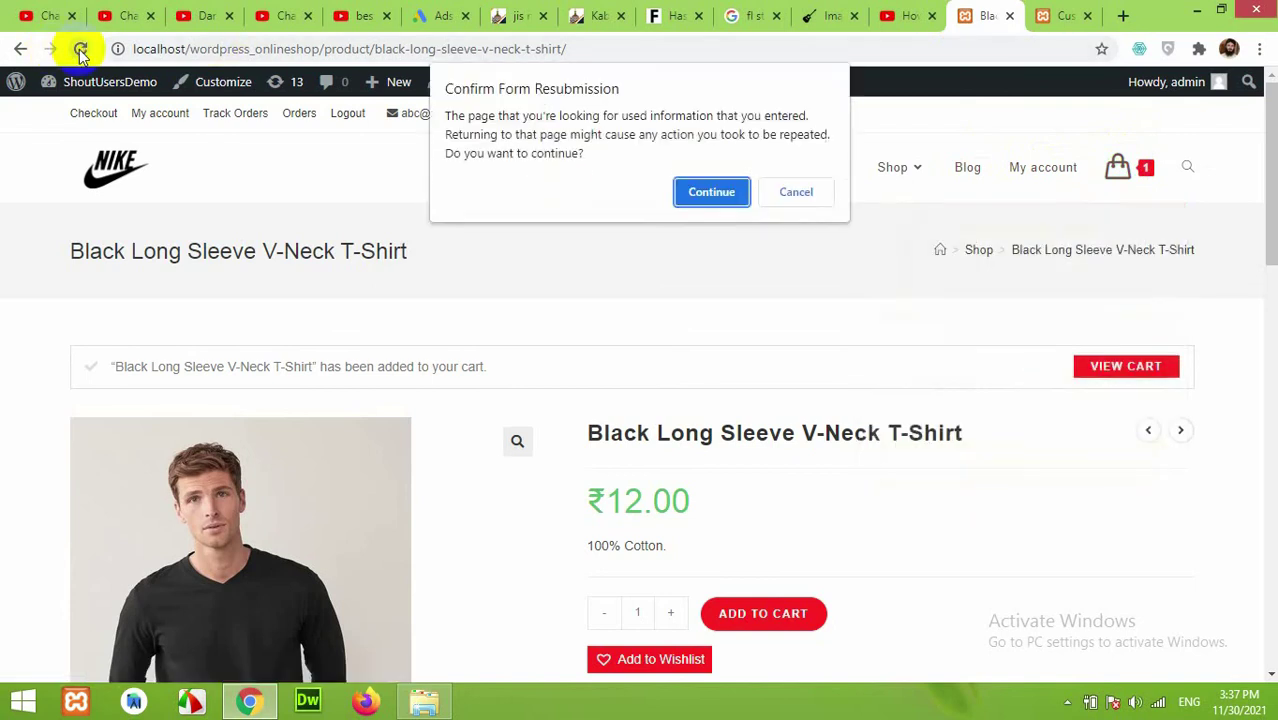
{"action": "left_click", "coordinate": [785, 191]}
{"action": "left_click", "coordinate": [505, 48]}
{"action": "key", "text": "Return"}
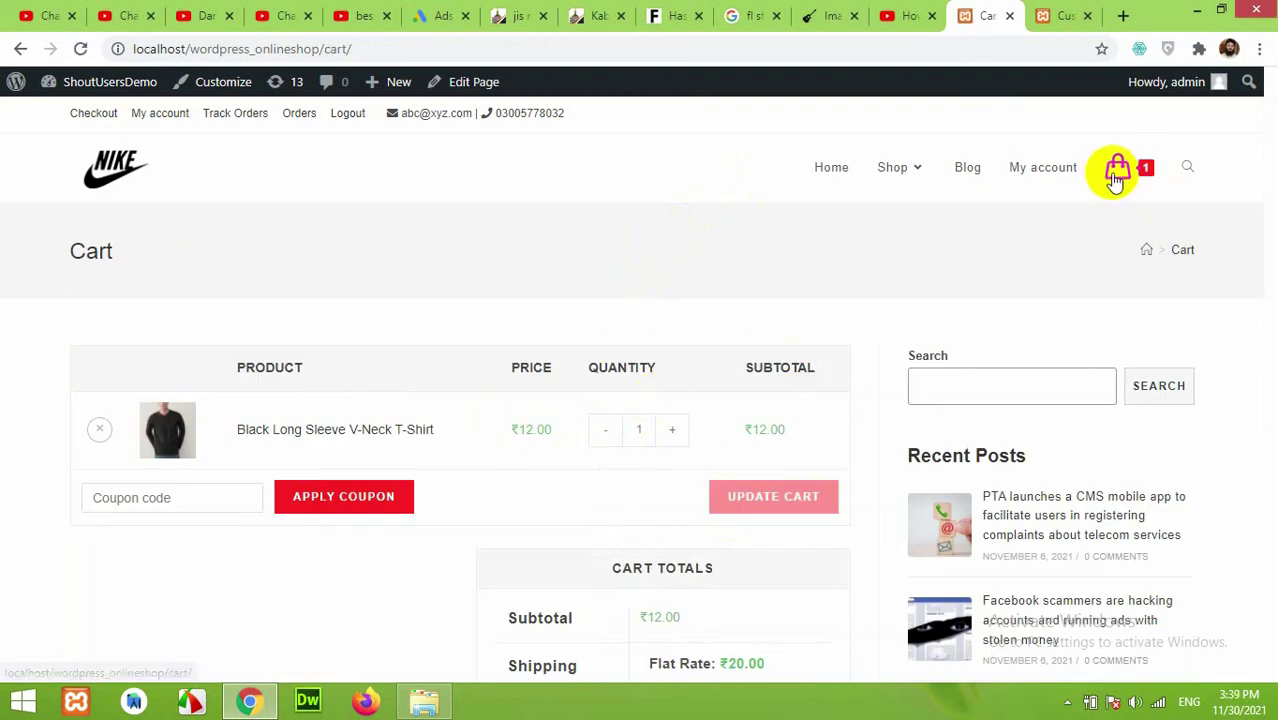
- Copy the link address of the Men Clothing category from the live site's Shop menu
{"action": "left_click", "coordinate": [1052, 15]}
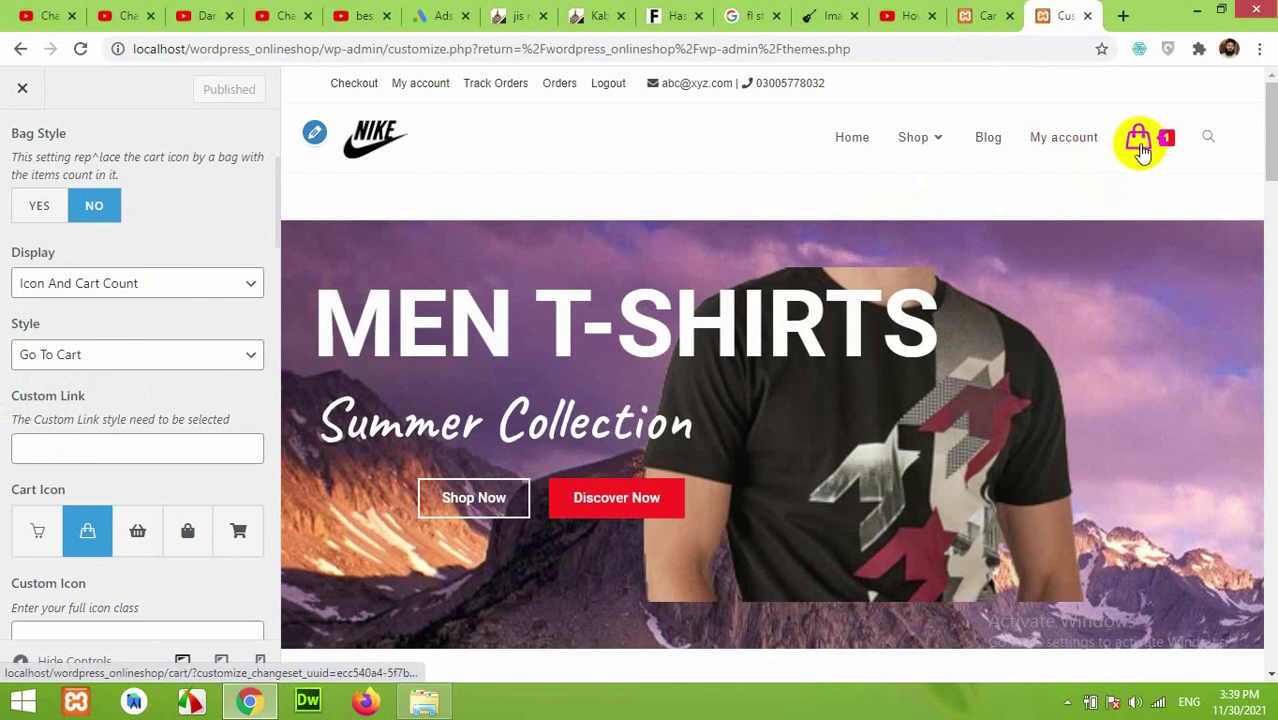
{"action": "left_click", "coordinate": [975, 15]}
{"action": "mouse_move", "coordinate": [893, 167]}
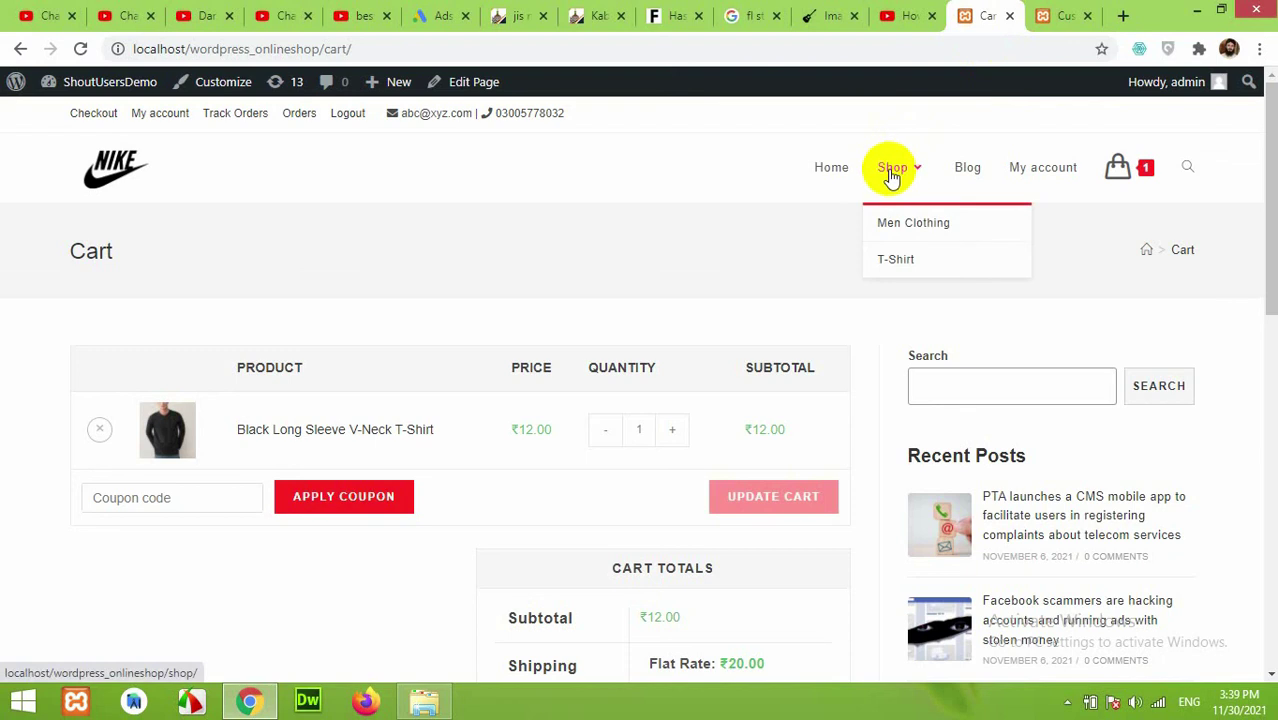
{"action": "right_click", "coordinate": [892, 176]}
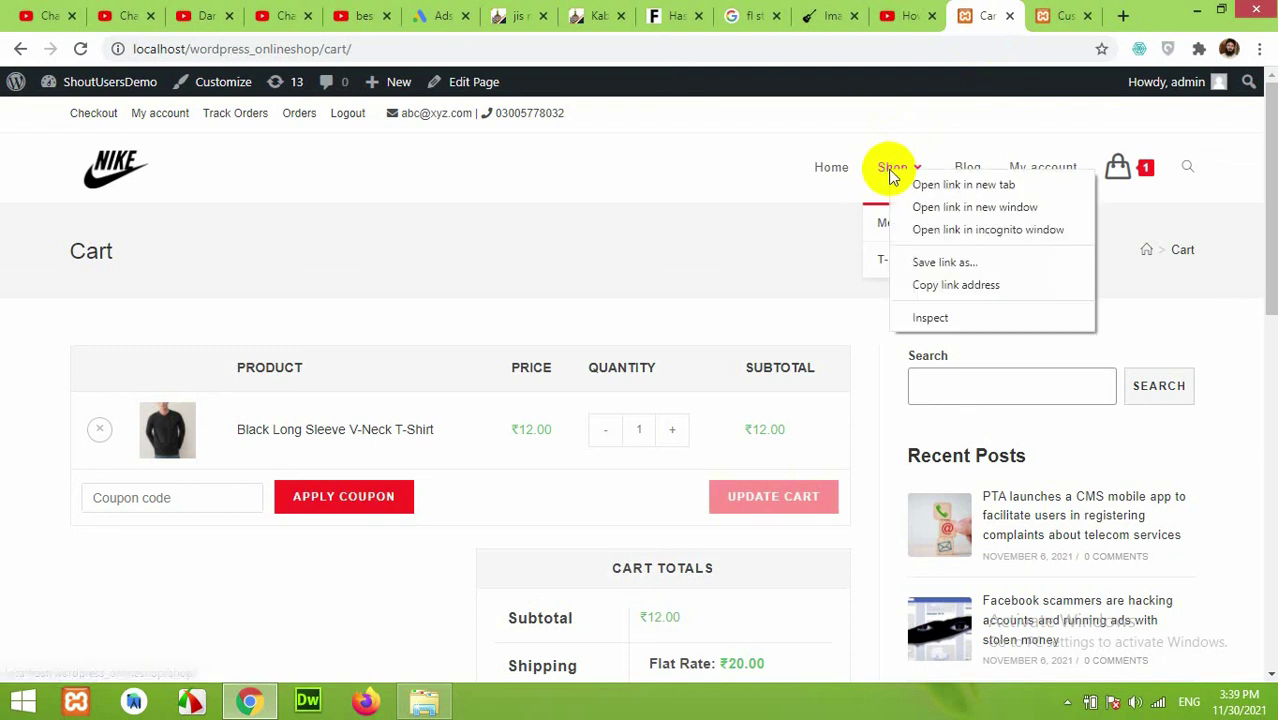
{"action": "left_click", "coordinate": [774, 190]}
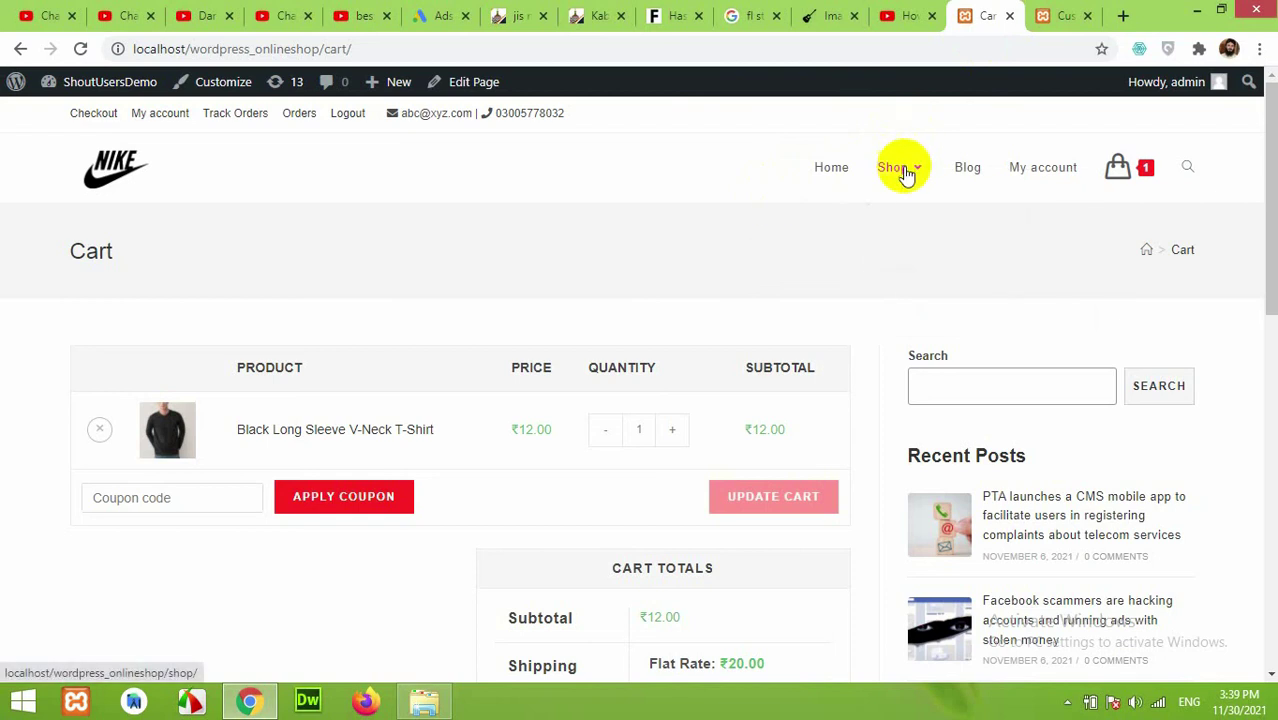
{"action": "mouse_move", "coordinate": [901, 181]}
{"action": "right_click", "coordinate": [904, 226]}
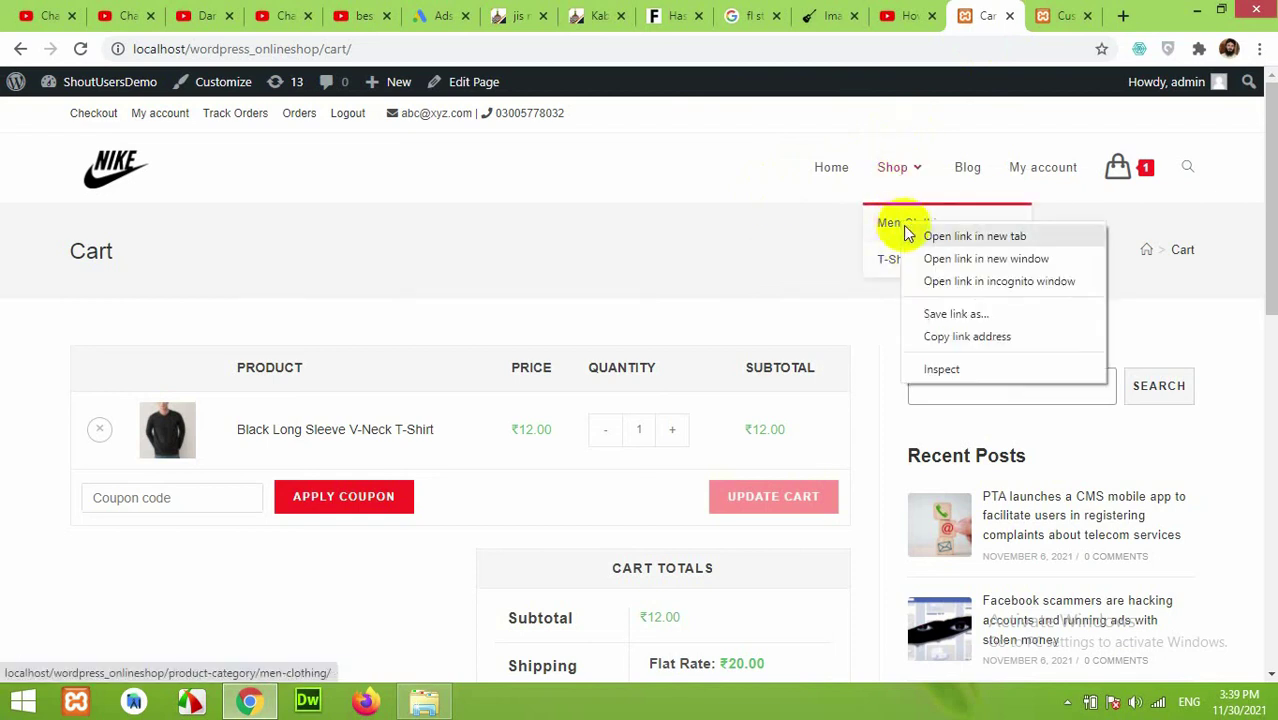
{"action": "left_click", "coordinate": [918, 334]}
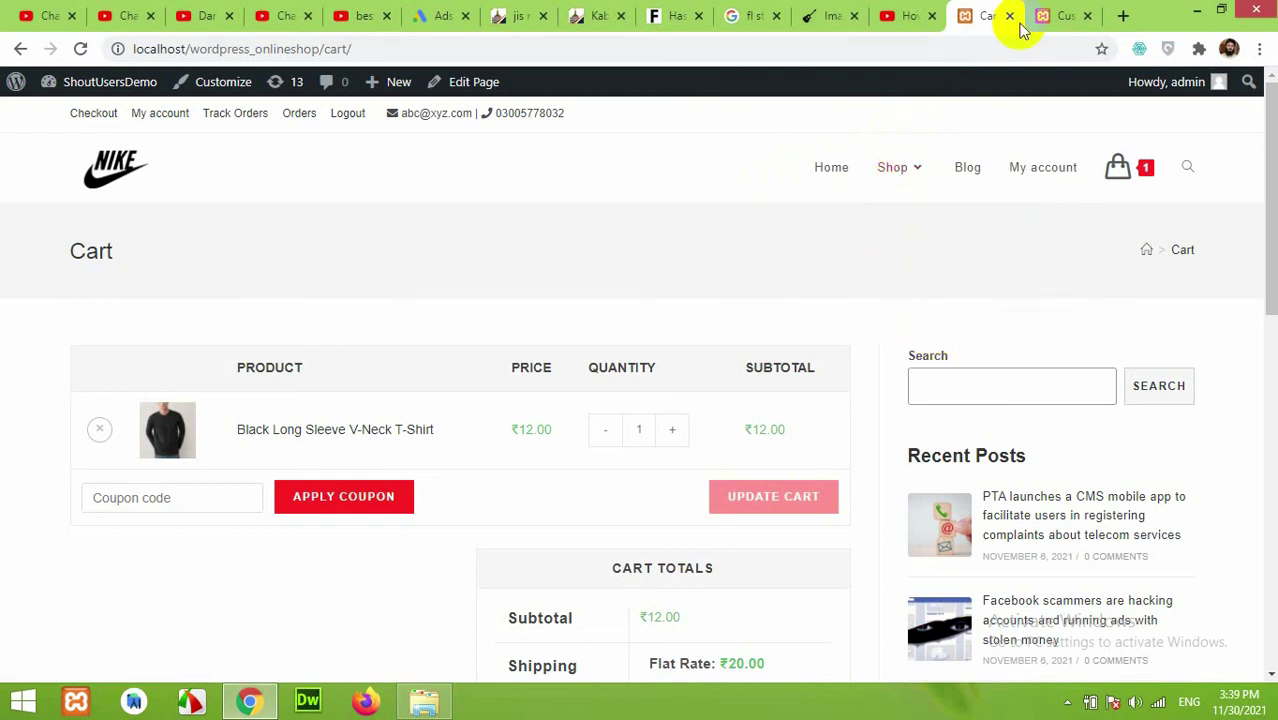
- Paste the copied Men Clothing address into the menu cart's Custom Link and publish, checking the bag icon on the reloaded live cart page
{"action": "left_click", "coordinate": [1040, 15]}
{"action": "left_click", "coordinate": [148, 448]}
{"action": "right_click", "coordinate": [148, 448]}
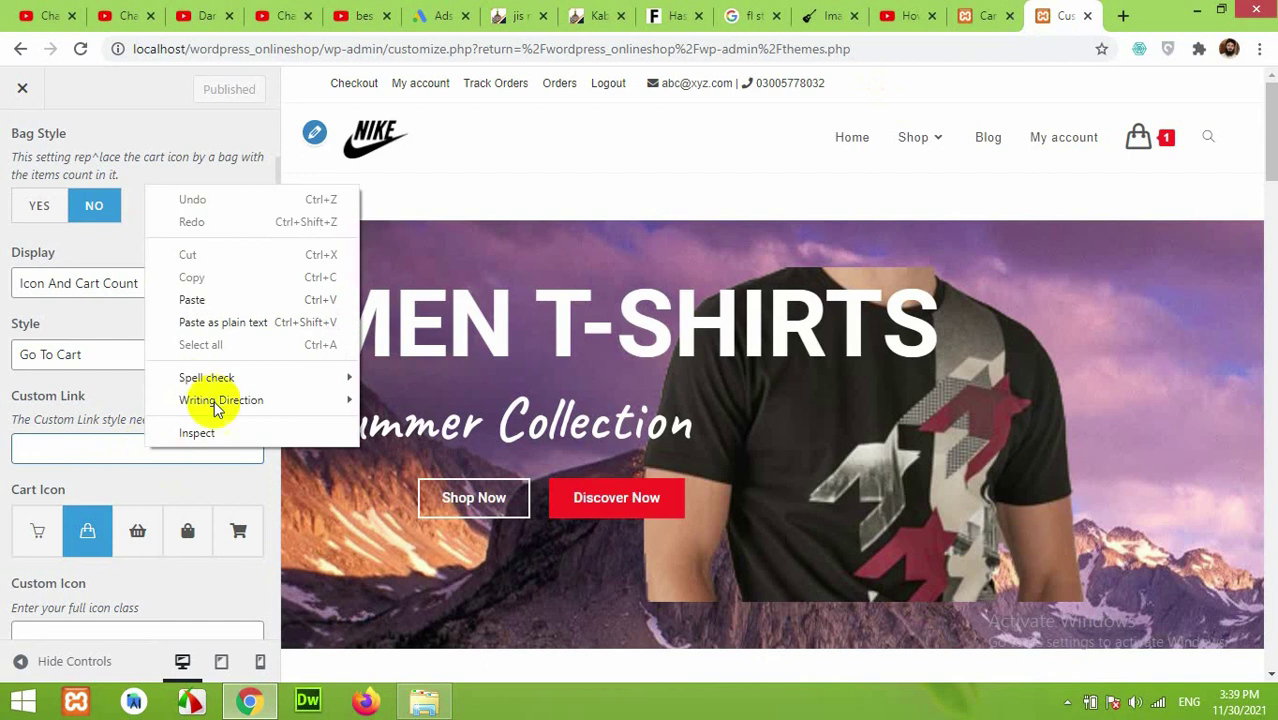
{"action": "left_click", "coordinate": [214, 301]}
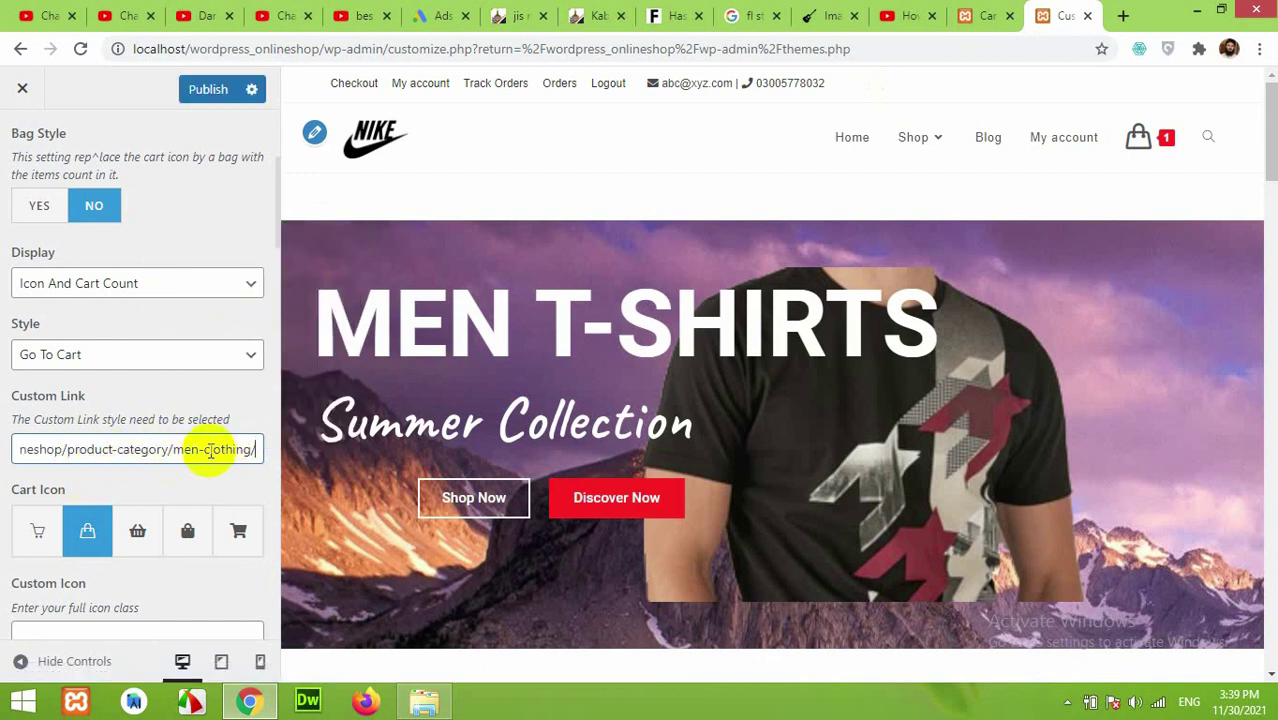
{"action": "left_click", "coordinate": [205, 92]}
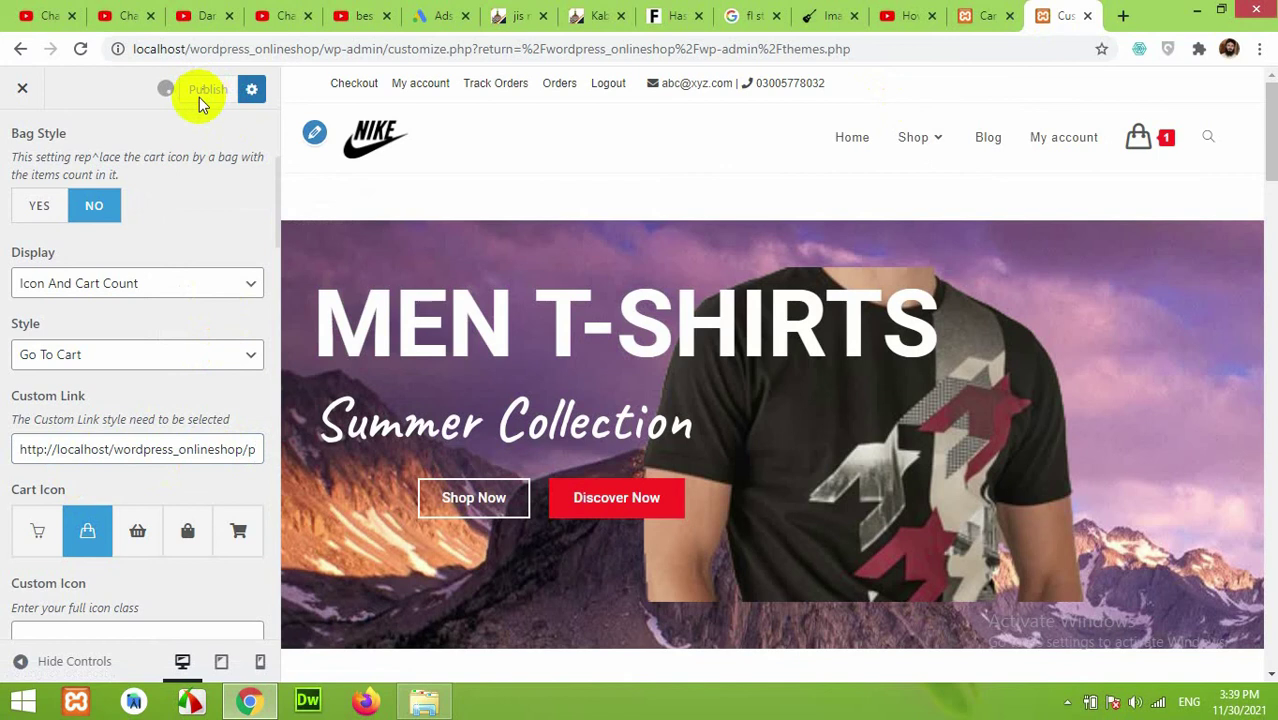
{"action": "left_click", "coordinate": [962, 30]}
{"action": "left_click", "coordinate": [80, 48]}
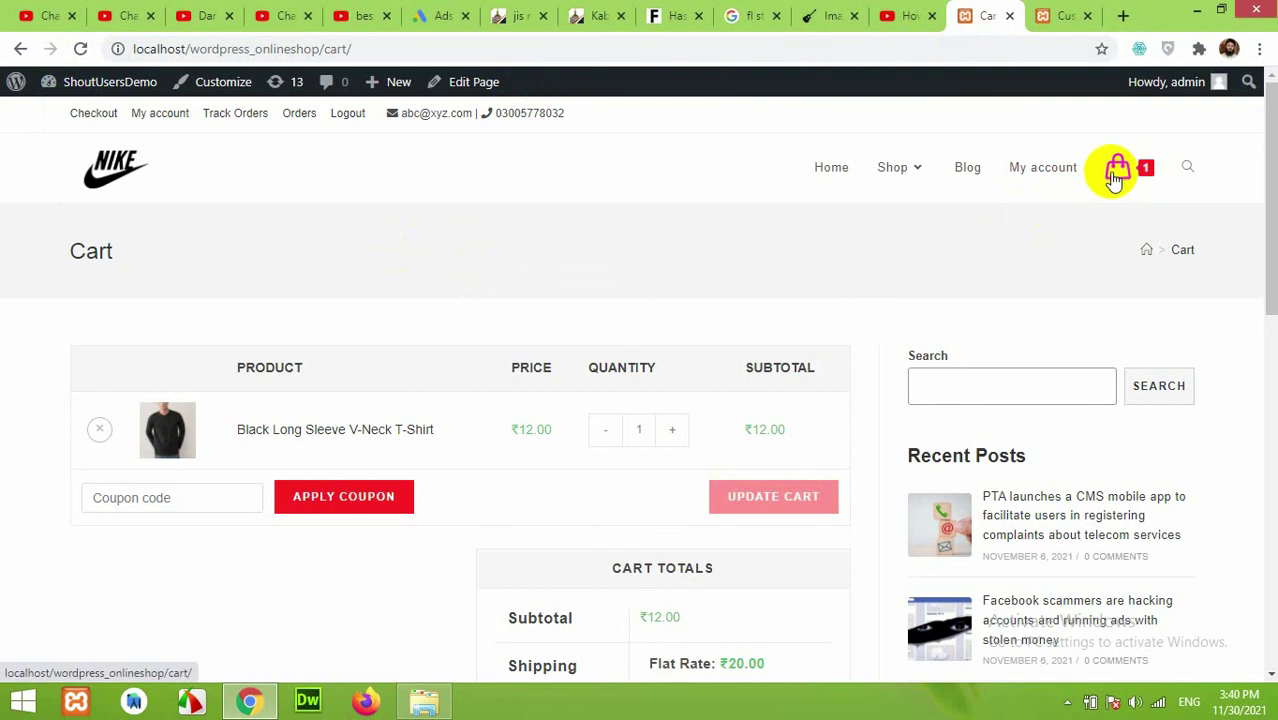
- Set the menu cart's Style to Custom Link in the Customizer and publish the change
{"action": "left_click", "coordinate": [1058, 12]}
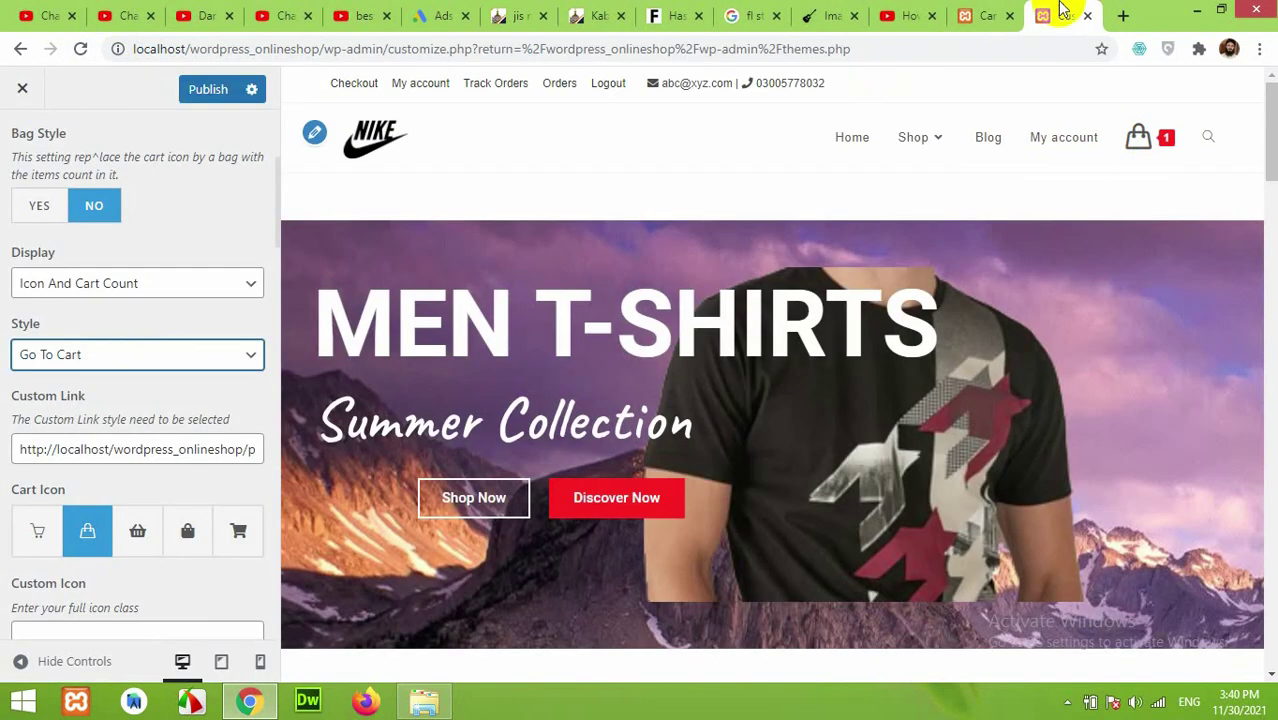
{"action": "left_click", "coordinate": [24, 360]}
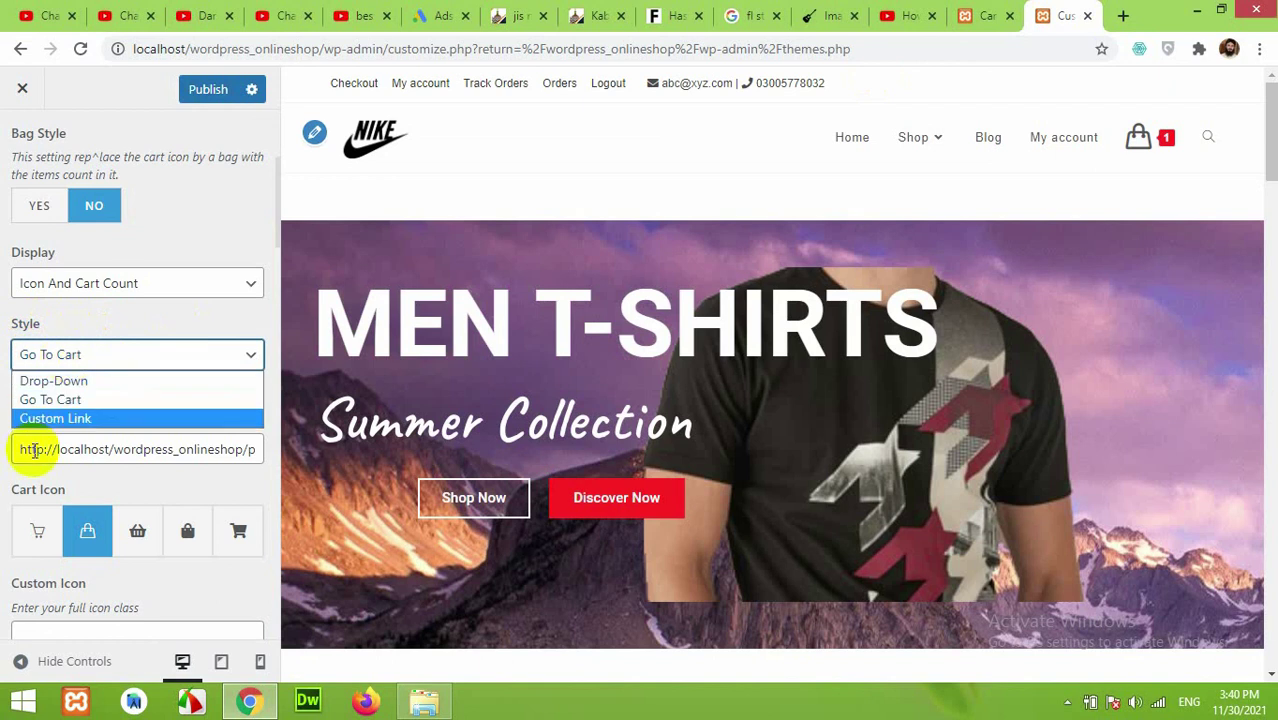
{"action": "left_click", "coordinate": [40, 417]}
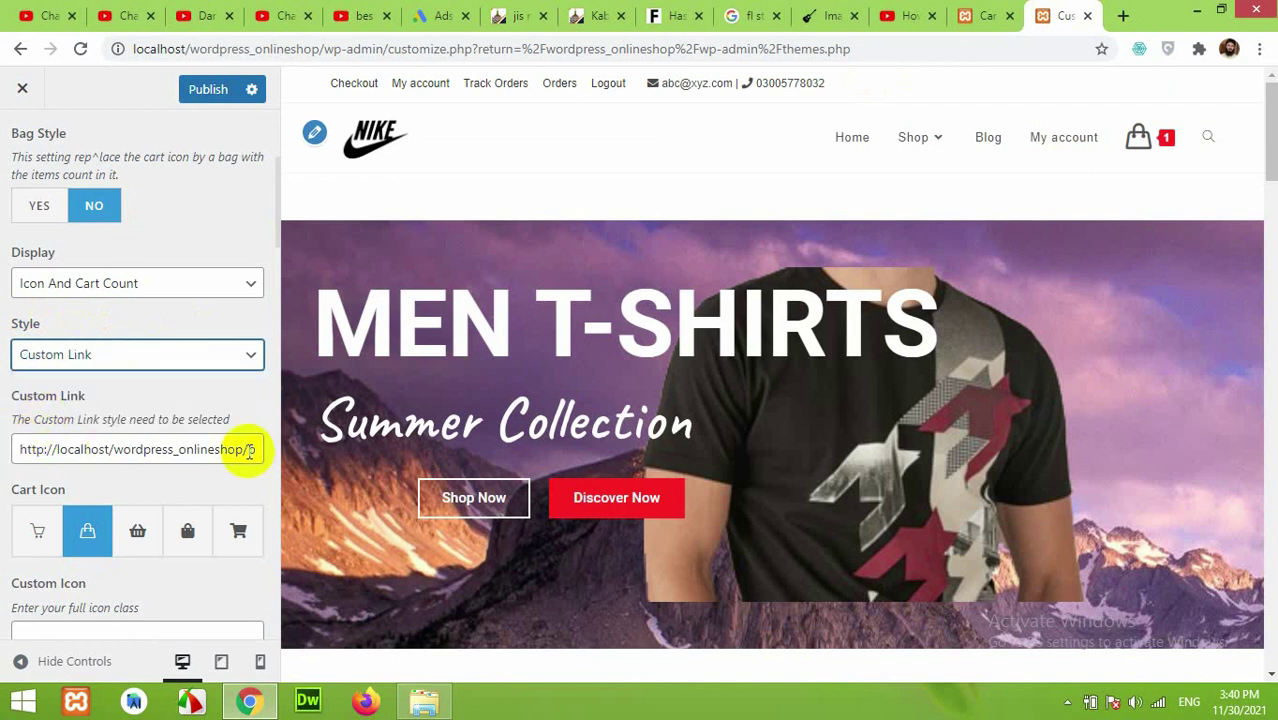
{"action": "left_click", "coordinate": [205, 89]}
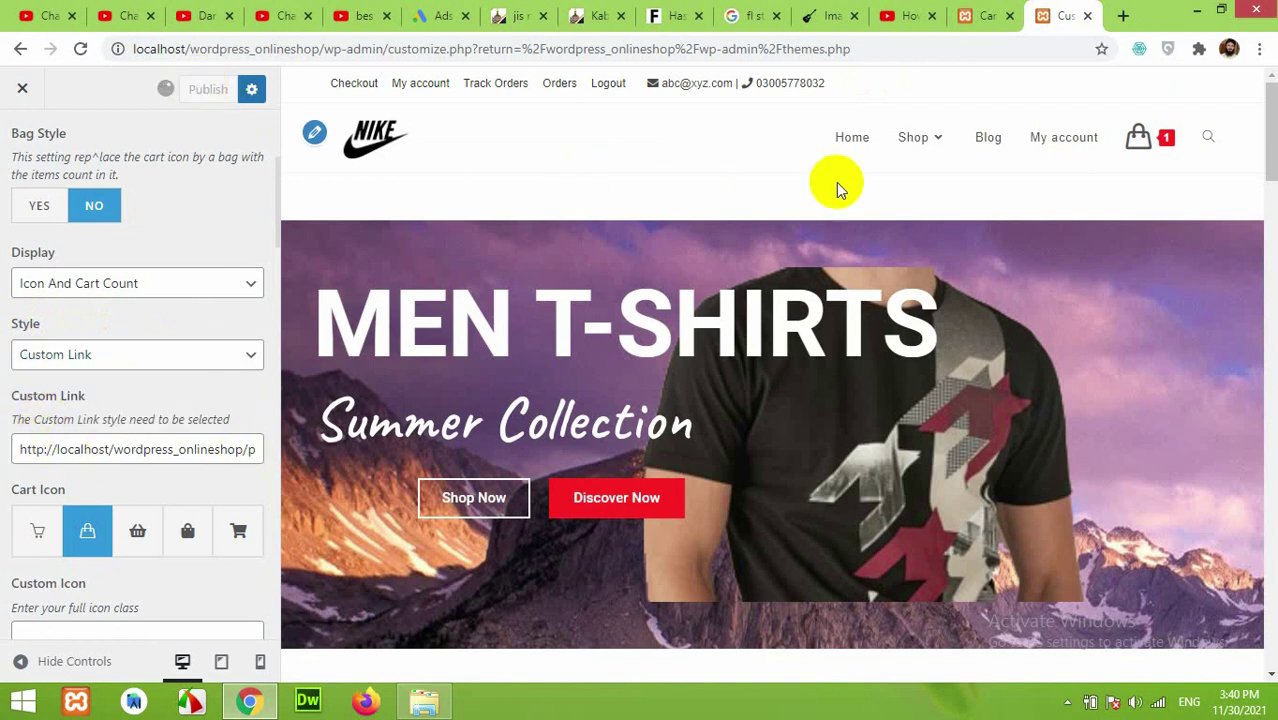
- Reload the live cart page and test the header bag icon's custom link to the Men Clothing category
{"action": "left_click", "coordinate": [980, 12]}
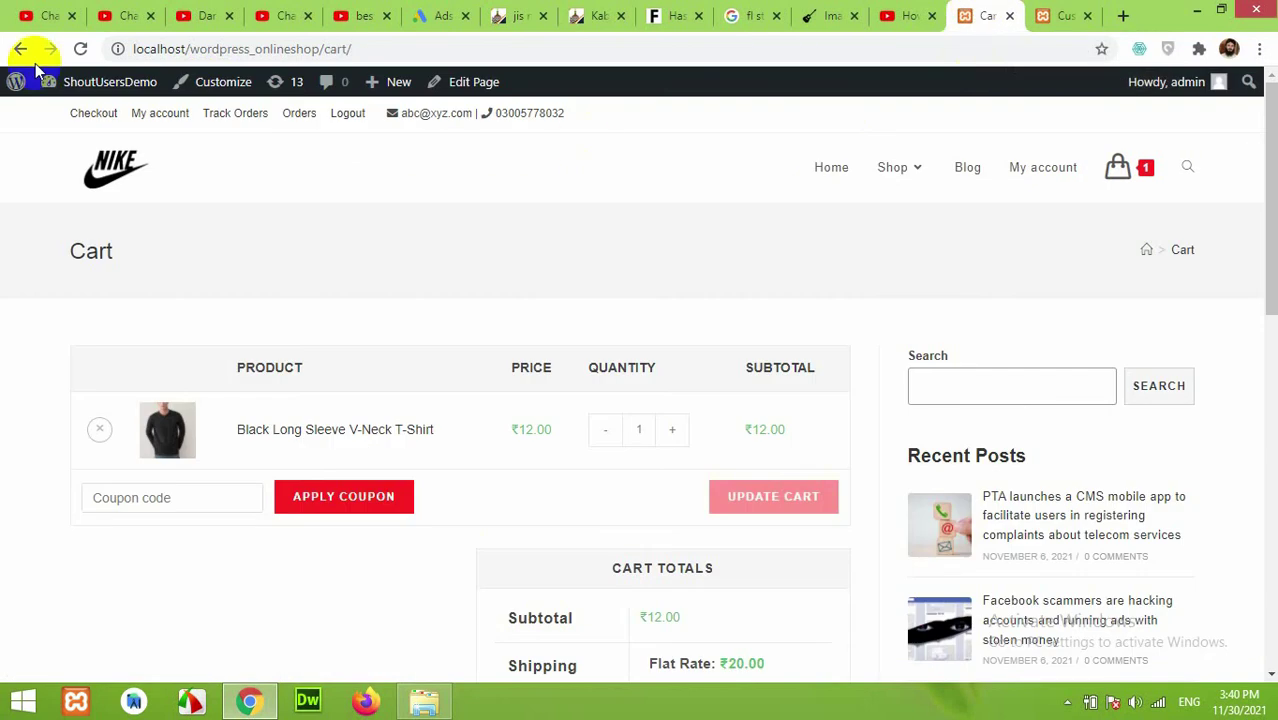
{"action": "left_click", "coordinate": [76, 50]}
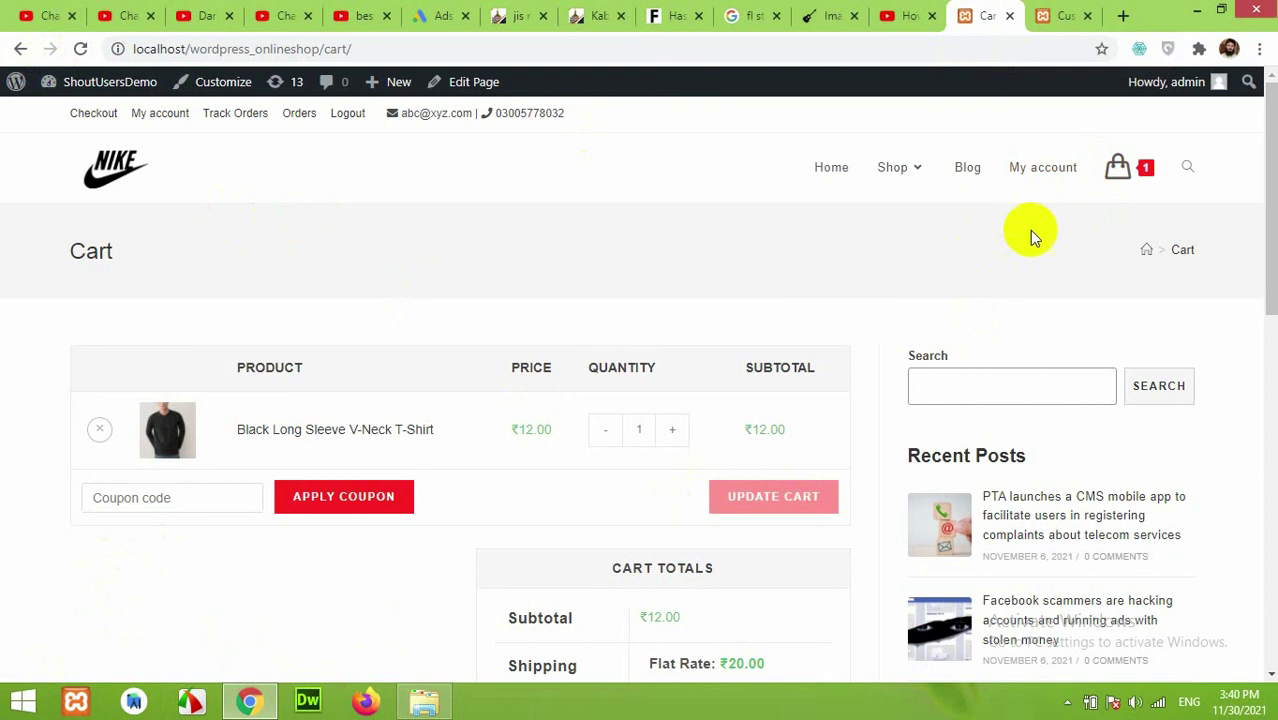
{"action": "left_click", "coordinate": [1118, 172]}
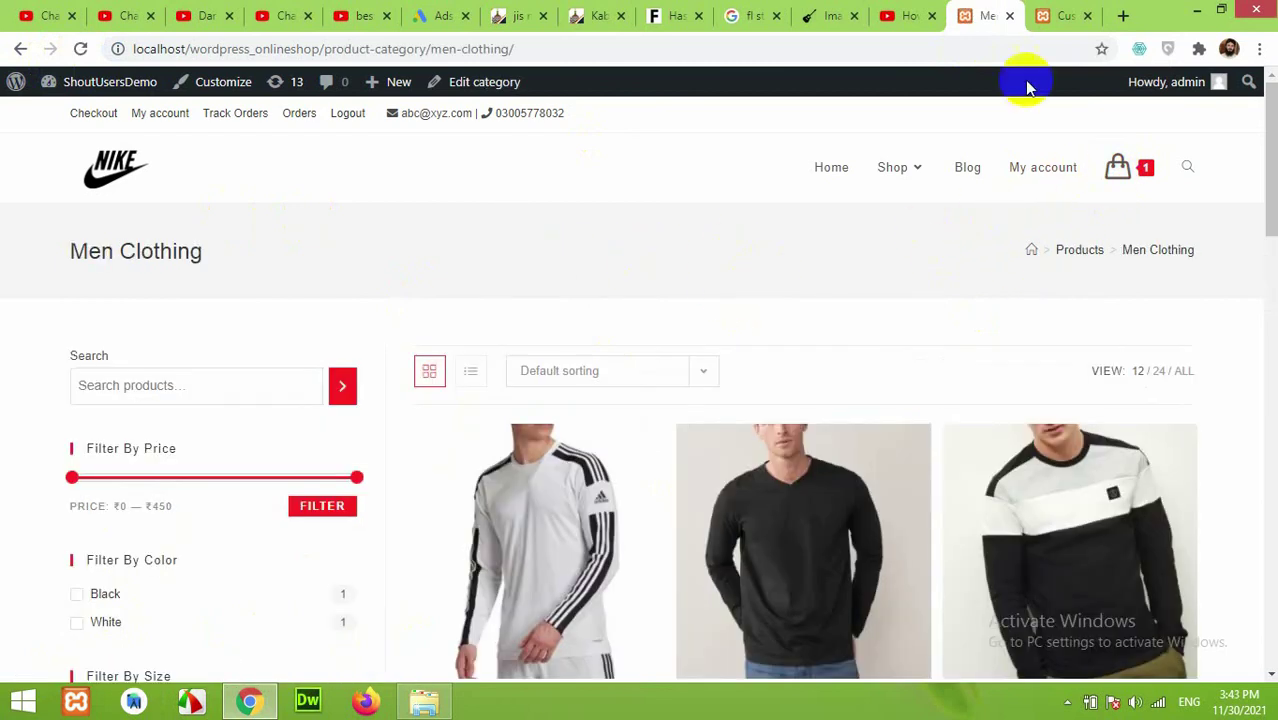
- Change the menu cart's Cart Icon from the bag to the outlined shopping cart in the Customizer and publish
{"action": "left_click", "coordinate": [1050, 15]}
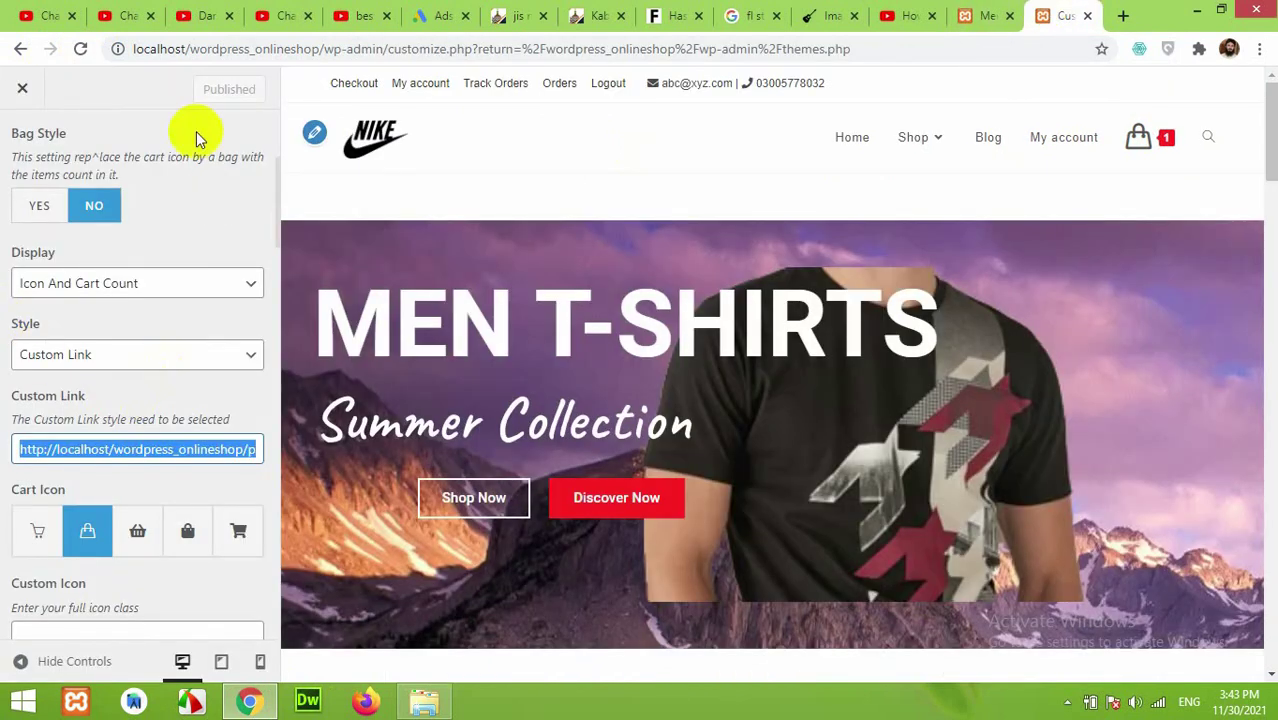
{"action": "left_click", "coordinate": [44, 540]}
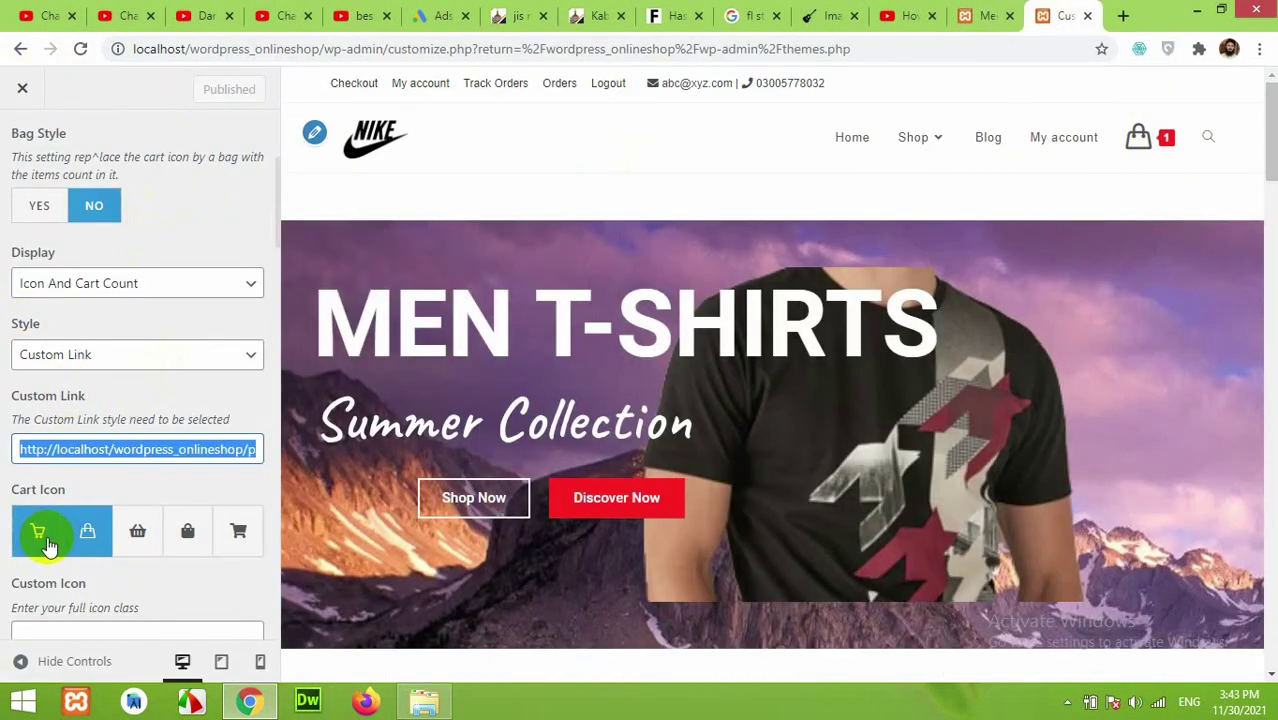
{"action": "left_click", "coordinate": [87, 531]}
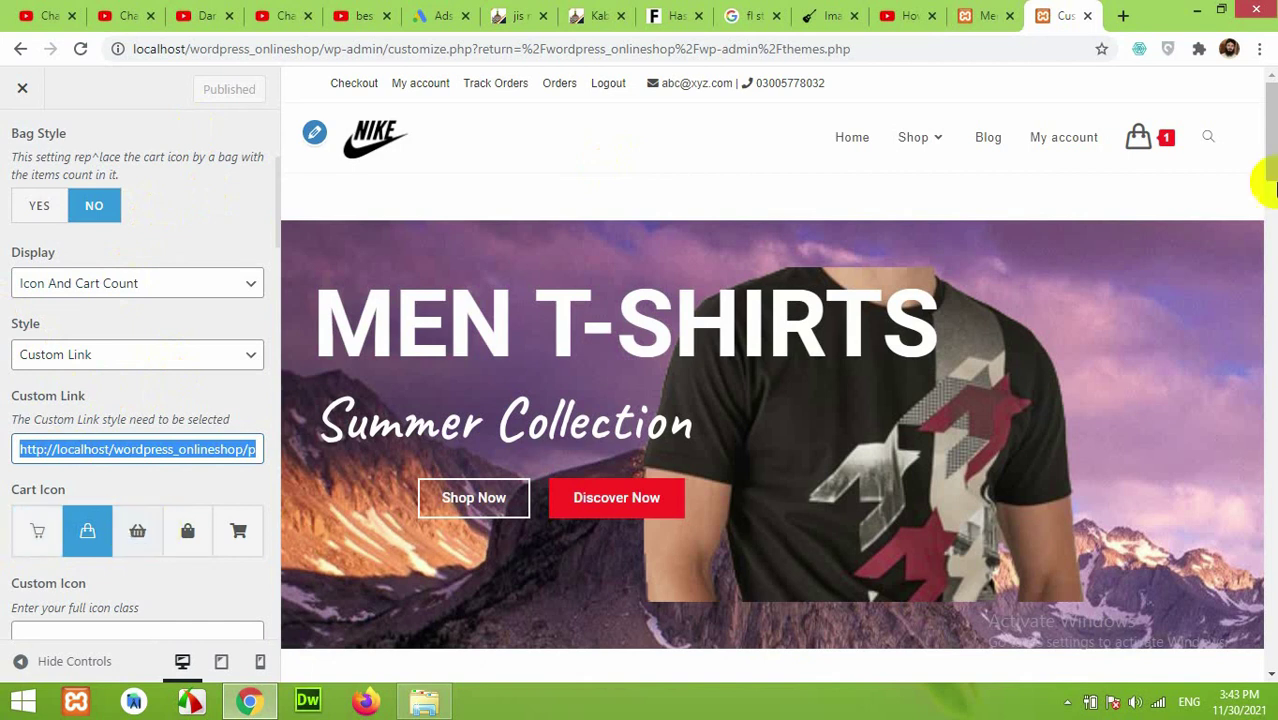
{"action": "left_click", "coordinate": [37, 535]}
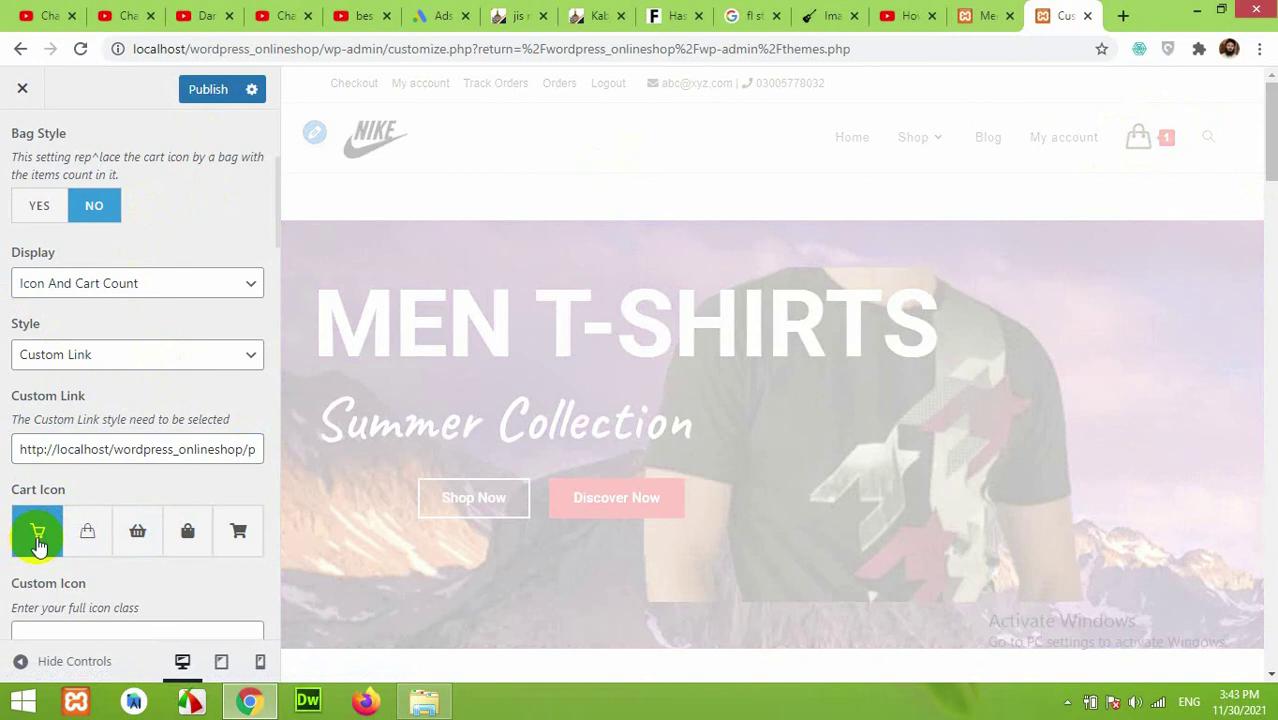
- Set the menu cart's Icon Size to 25 px and try the Center Vertically slider, leaving it at 6
{"action": "scroll", "coordinate": [37, 543], "scroll_direction": "down", "scroll_amount": 1}
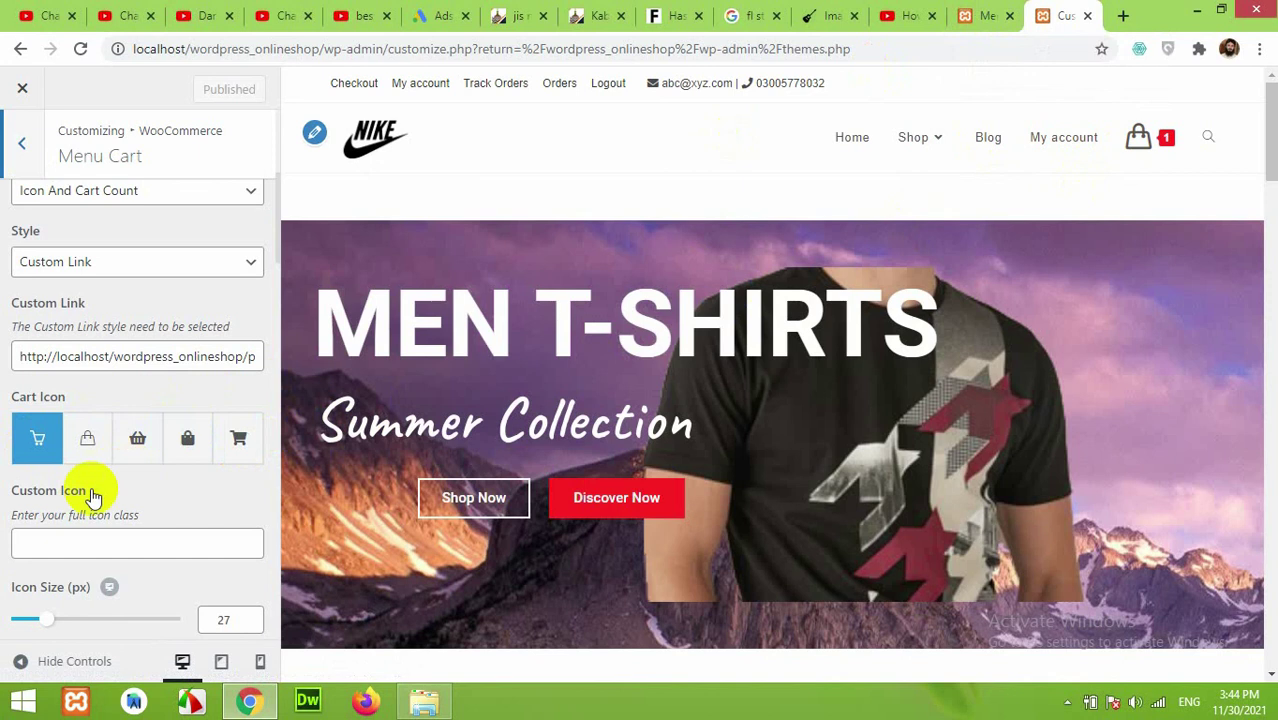
{"action": "scroll", "coordinate": [155, 490], "scroll_direction": "down", "scroll_amount": 1}
{"action": "scroll", "coordinate": [105, 392], "scroll_direction": "down", "scroll_amount": 1}
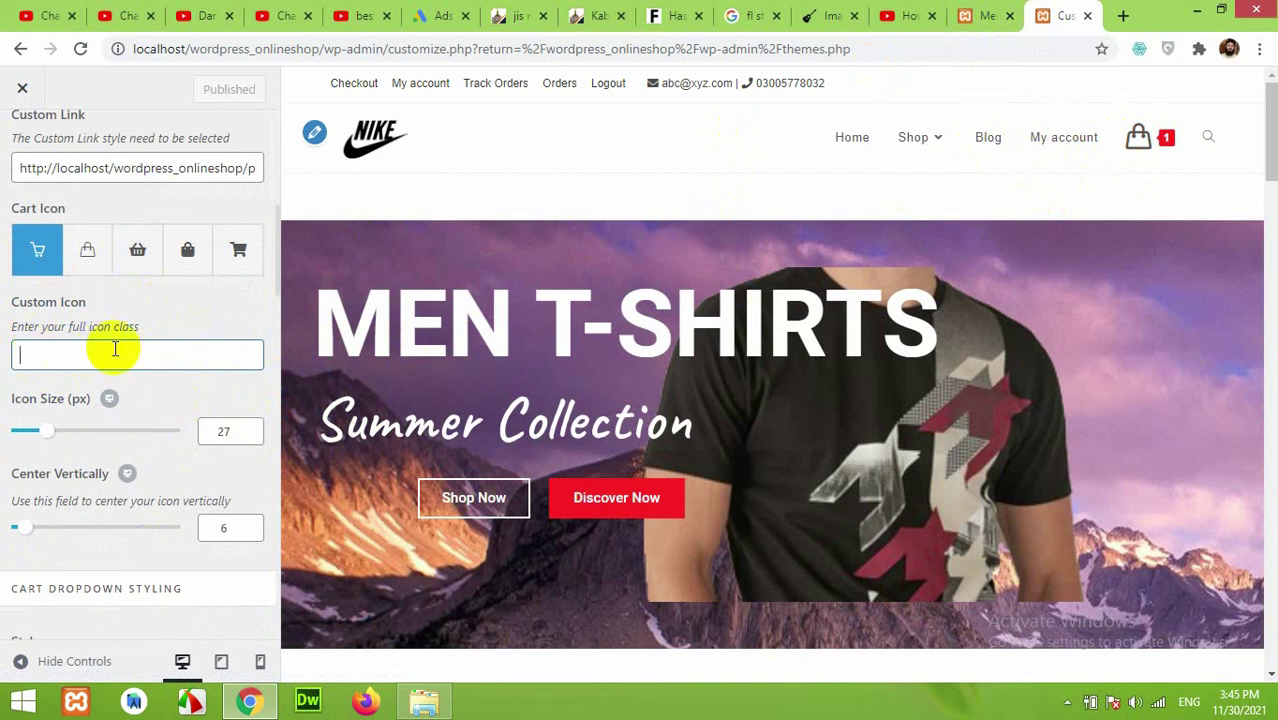
{"action": "mouse_move", "coordinate": [960, 157]}
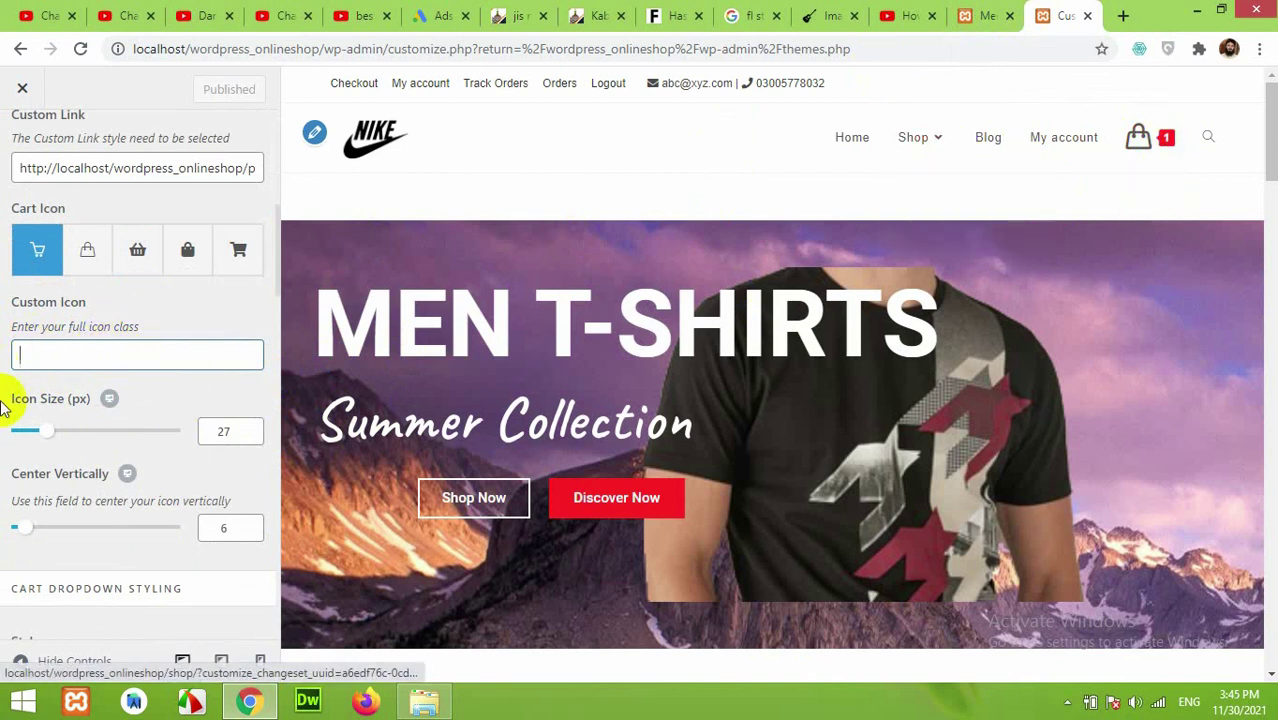
{"action": "mouse_move", "coordinate": [48, 436]}
{"action": "left_mouse_down"}
{"action": "mouse_move", "coordinate": [31, 436]}
{"action": "mouse_move", "coordinate": [110, 432]}
{"action": "mouse_move", "coordinate": [43, 442]}
{"action": "mouse_move", "coordinate": [54, 446]}
{"action": "left_mouse_up"}
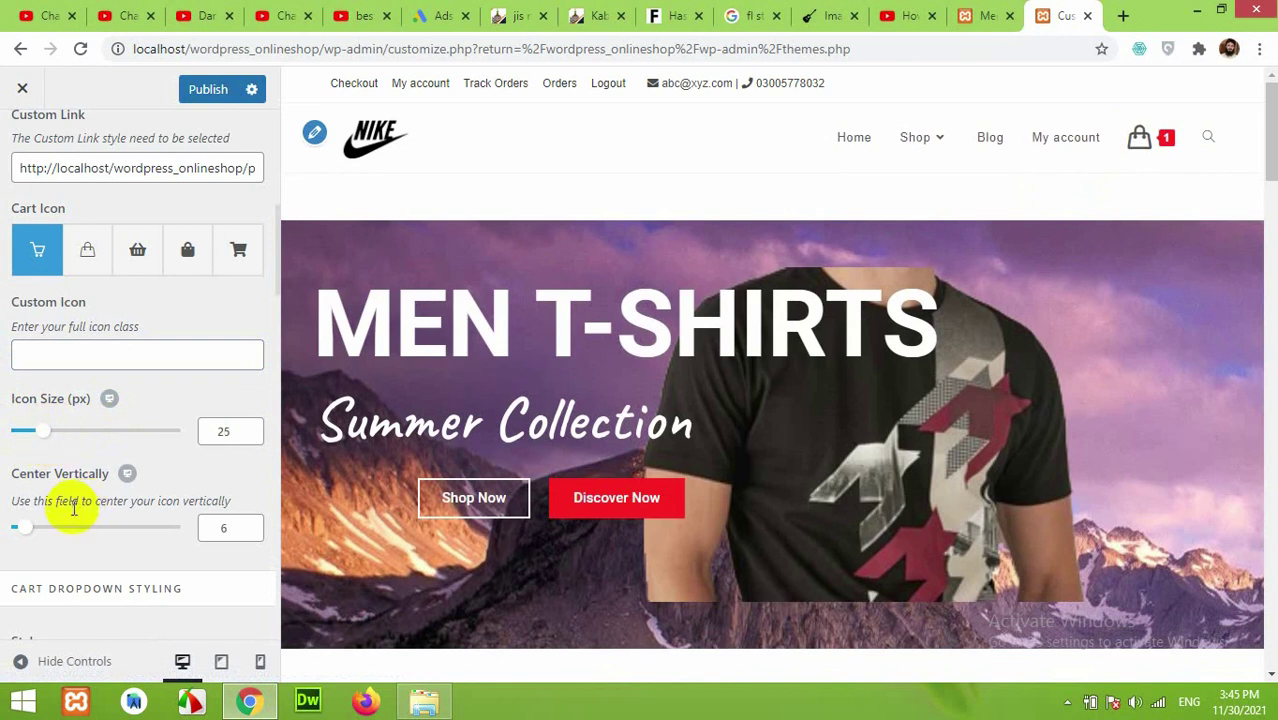
{"action": "scroll", "coordinate": [72, 500], "scroll_direction": "down", "scroll_amount": 1}
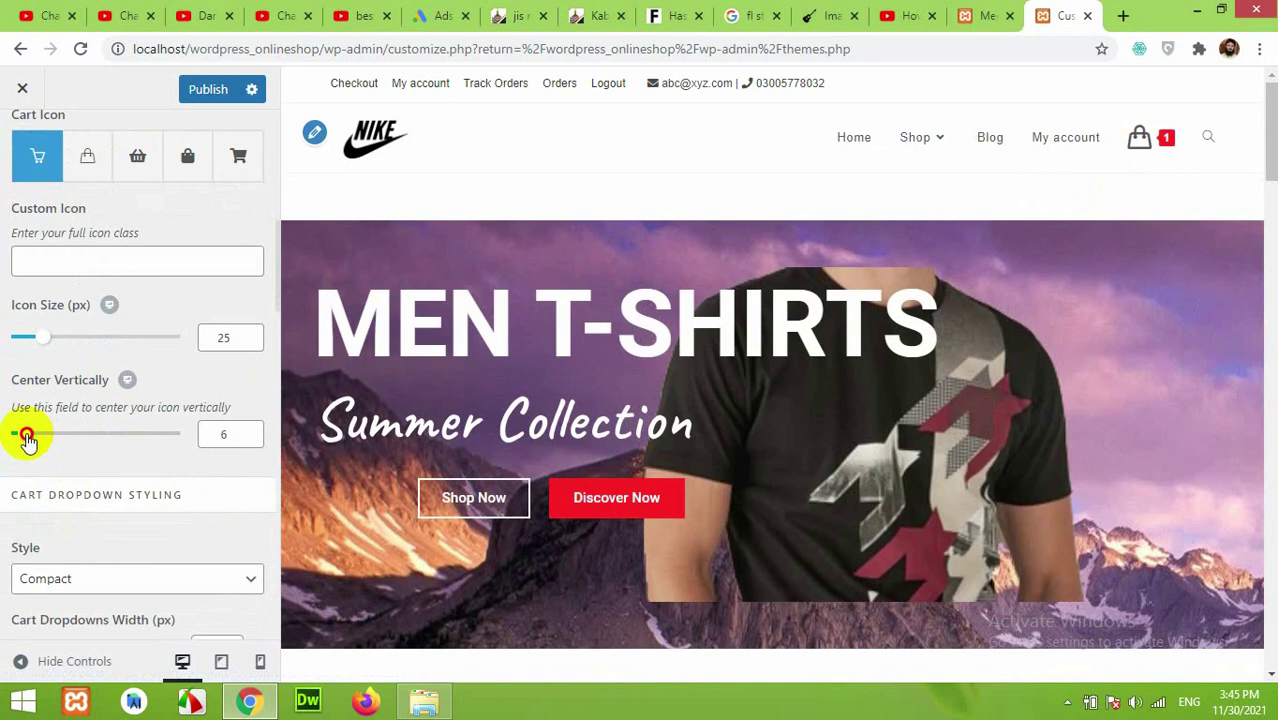
{"action": "mouse_move", "coordinate": [27, 440]}
{"action": "left_mouse_down"}
{"action": "mouse_move", "coordinate": [40, 440]}
{"action": "mouse_move", "coordinate": [10, 438]}
{"action": "mouse_move", "coordinate": [50, 440]}
{"action": "mouse_move", "coordinate": [9, 440]}
{"action": "left_mouse_up"}
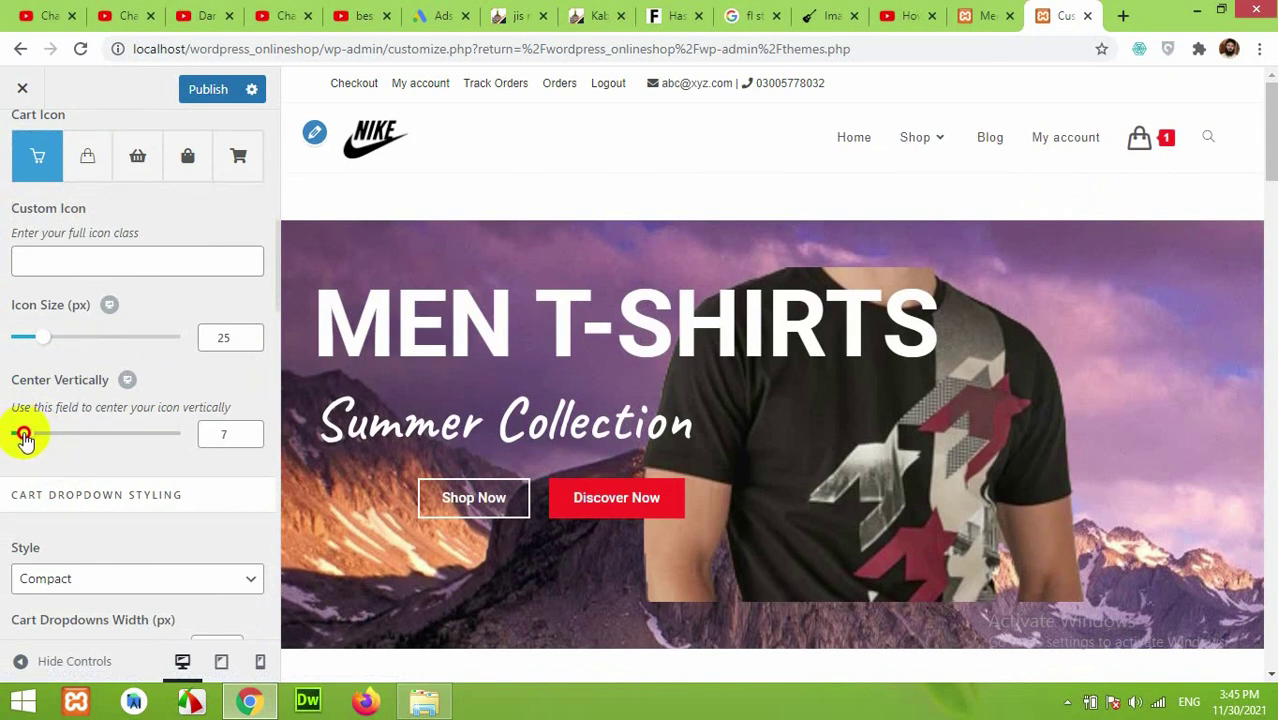
- Review the Menu Cart options from Visibility, Bag Style and Display through to Cart Dropdown Styling
{"action": "scroll", "coordinate": [94, 491], "scroll_direction": "down", "scroll_amount": 2}
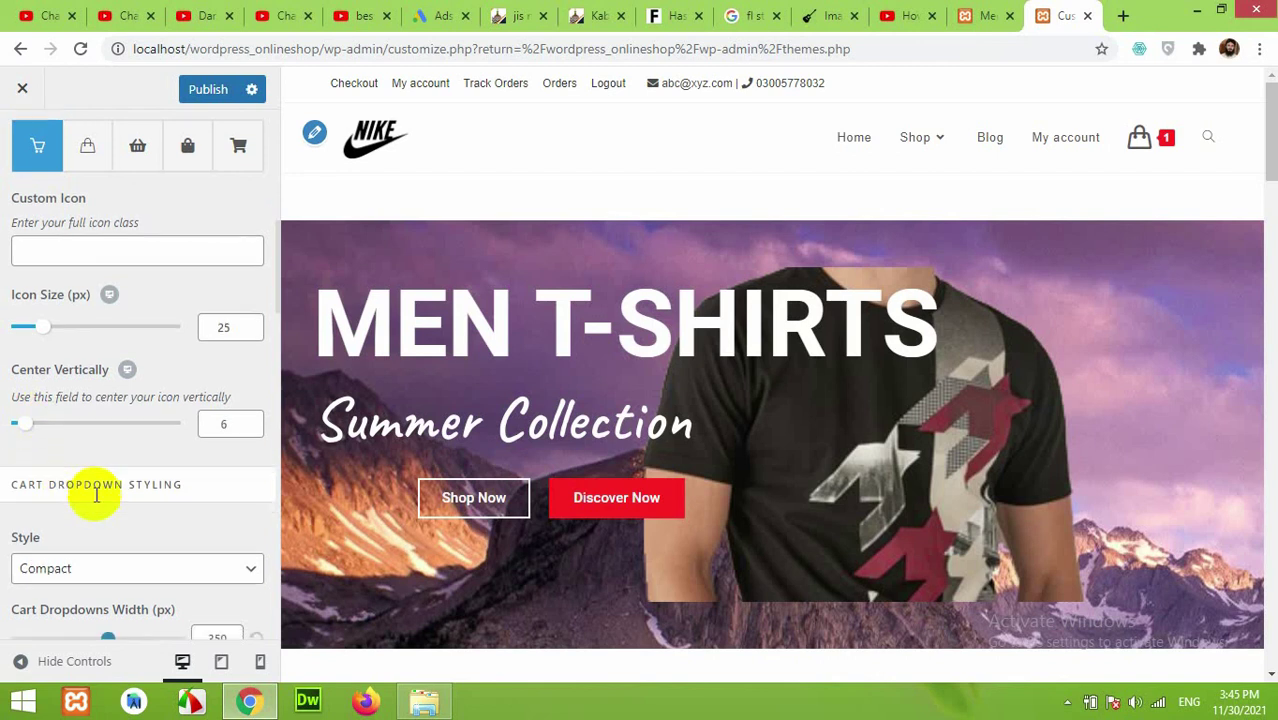
{"action": "scroll", "coordinate": [87, 433], "scroll_direction": "up", "scroll_amount": 1}
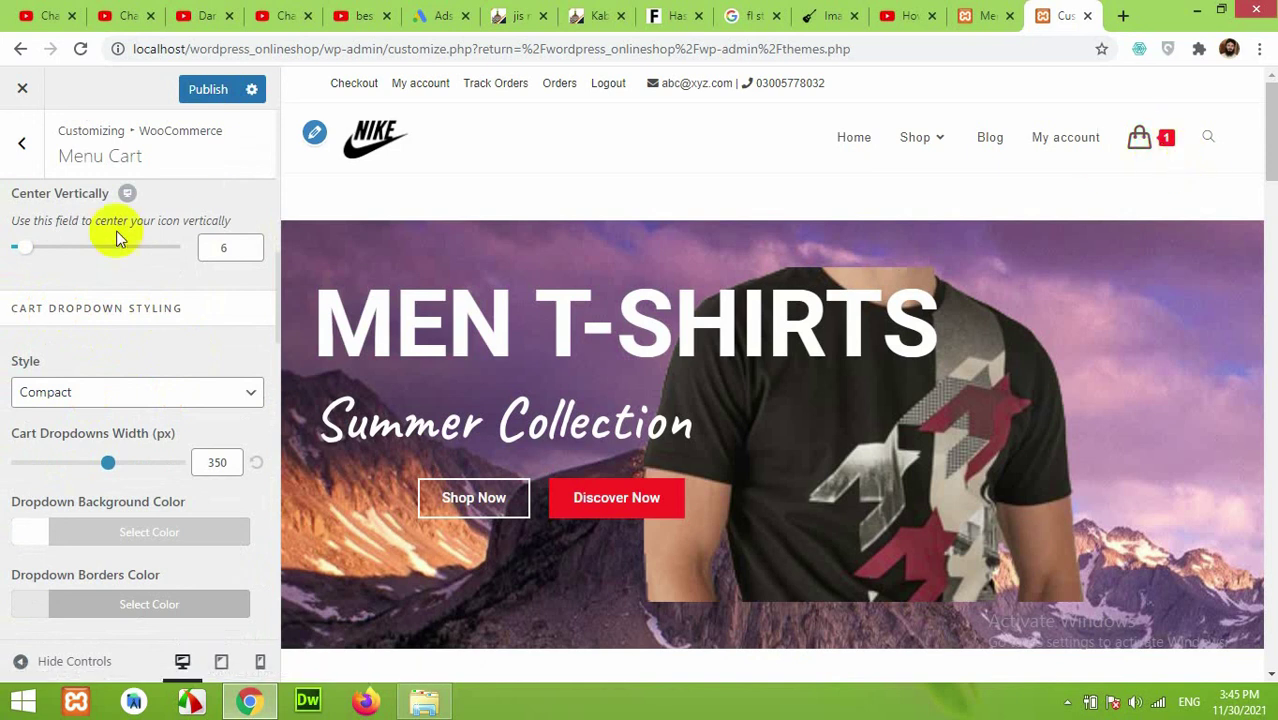
{"action": "scroll", "coordinate": [135, 316], "scroll_direction": "up", "scroll_amount": 5}
{"action": "scroll", "coordinate": [135, 316], "scroll_direction": "up", "scroll_amount": 3}
{"action": "scroll", "coordinate": [123, 400], "scroll_direction": "down", "scroll_amount": 2}
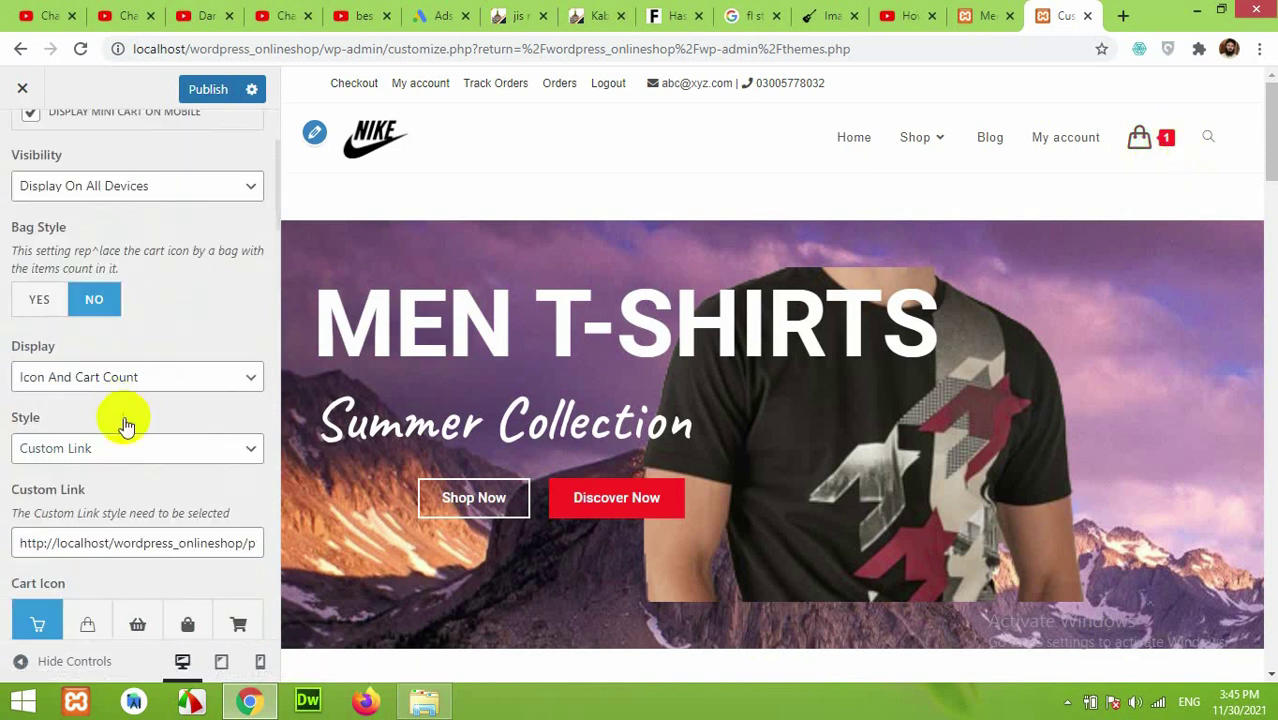
{"action": "scroll", "coordinate": [110, 402], "scroll_direction": "down", "scroll_amount": 1}
{"action": "scroll", "coordinate": [110, 400], "scroll_direction": "up", "scroll_amount": 3}
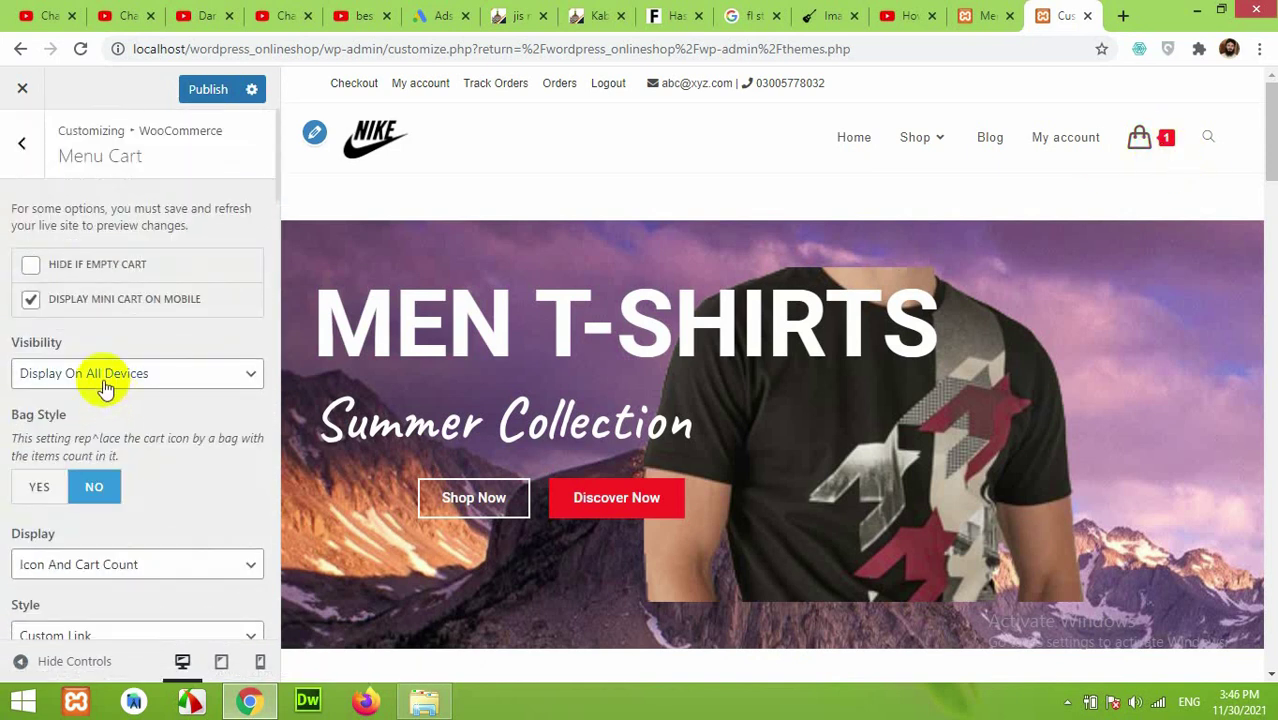
{"action": "scroll", "coordinate": [110, 390], "scroll_direction": "down", "scroll_amount": 10}
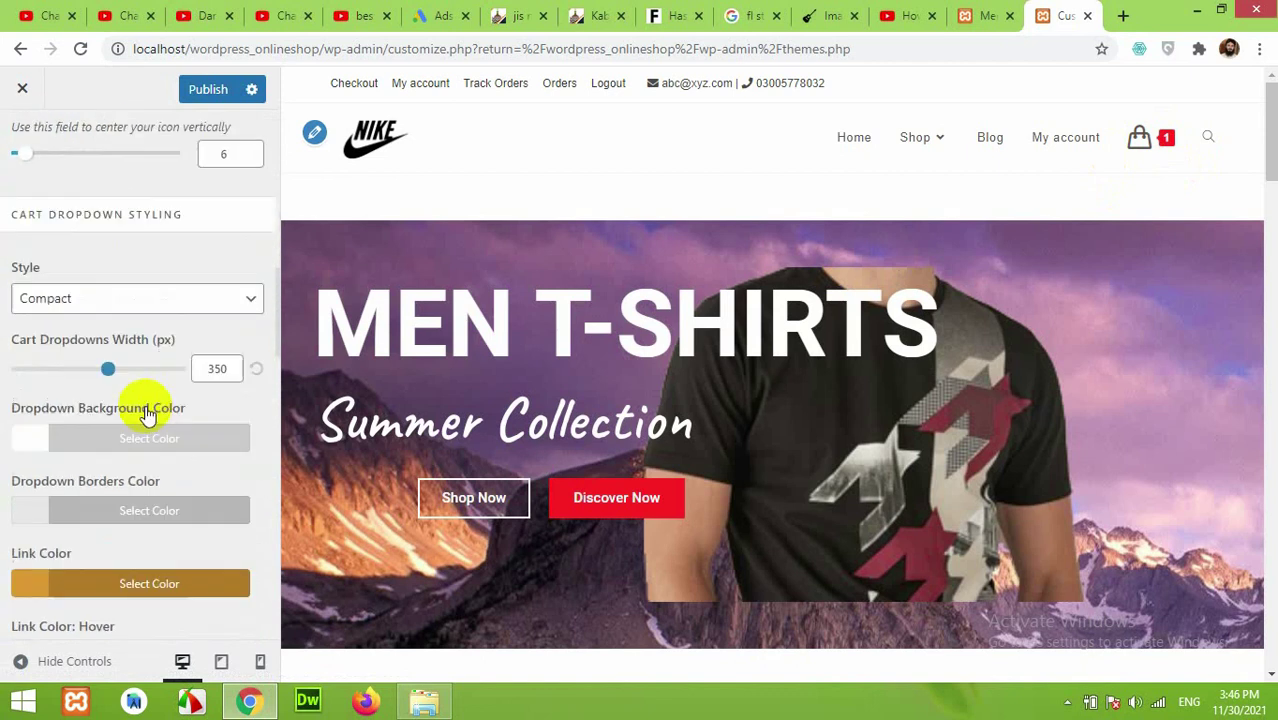
{"action": "scroll", "coordinate": [108, 340], "scroll_direction": "up", "scroll_amount": 10}
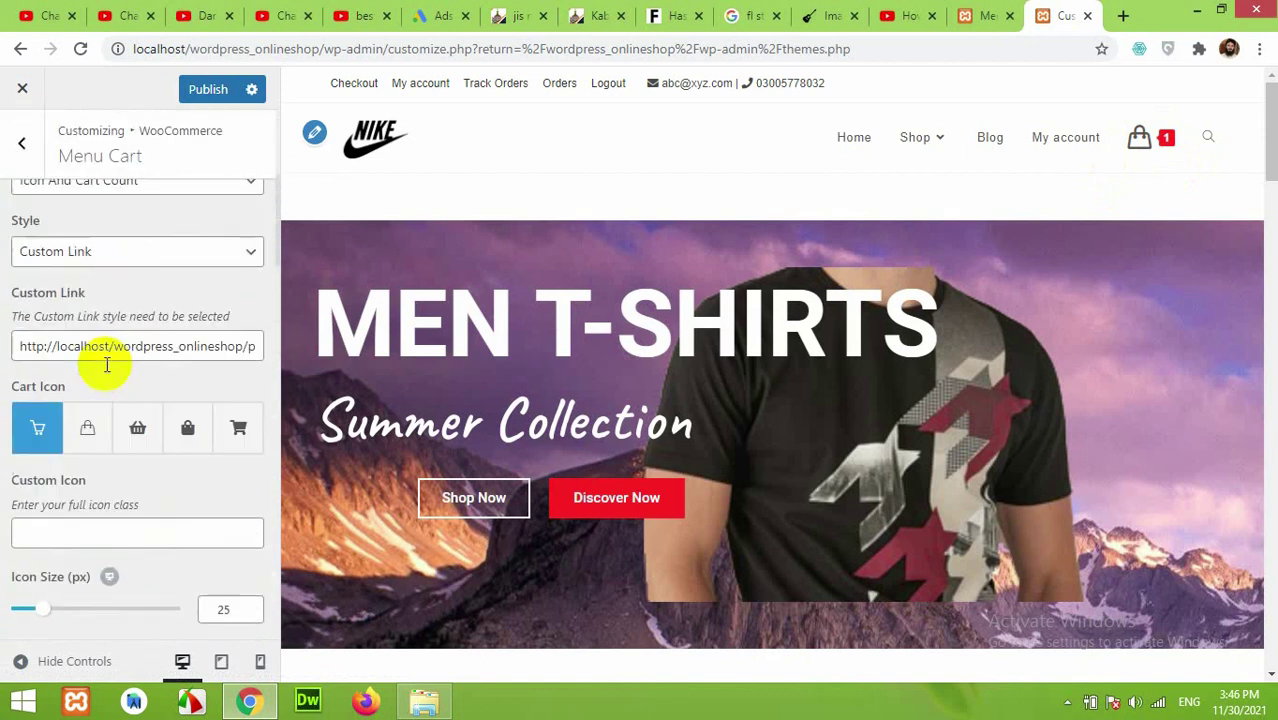
{"action": "scroll", "coordinate": [94, 328], "scroll_direction": "up", "scroll_amount": 1}
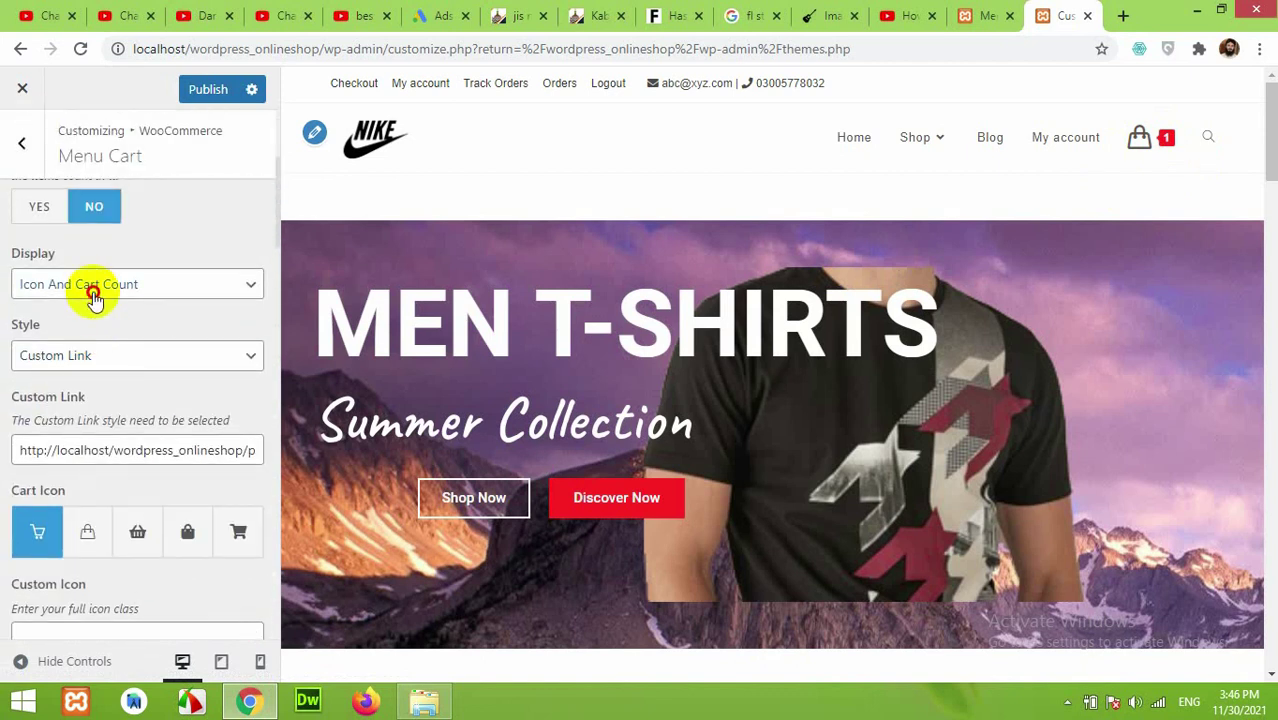
{"action": "left_click", "coordinate": [93, 291]}
{"action": "left_click", "coordinate": [93, 290]}
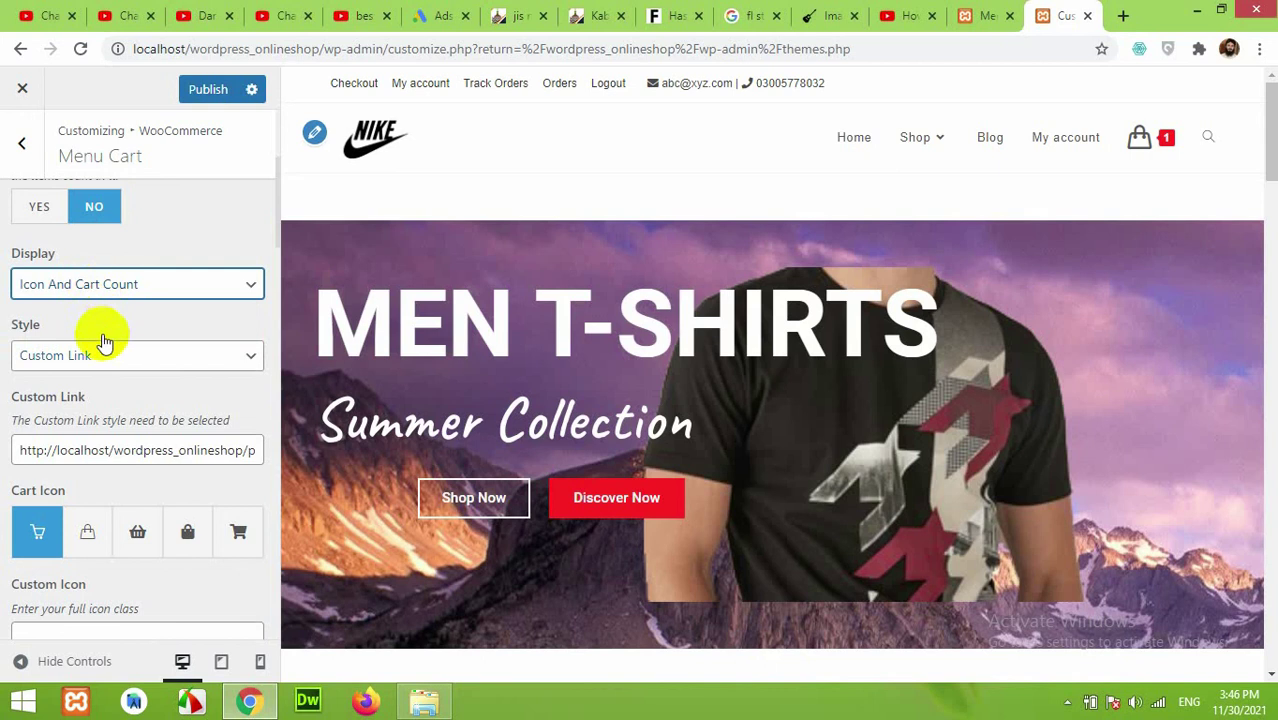
{"action": "scroll", "coordinate": [103, 318], "scroll_direction": "up", "scroll_amount": 2}
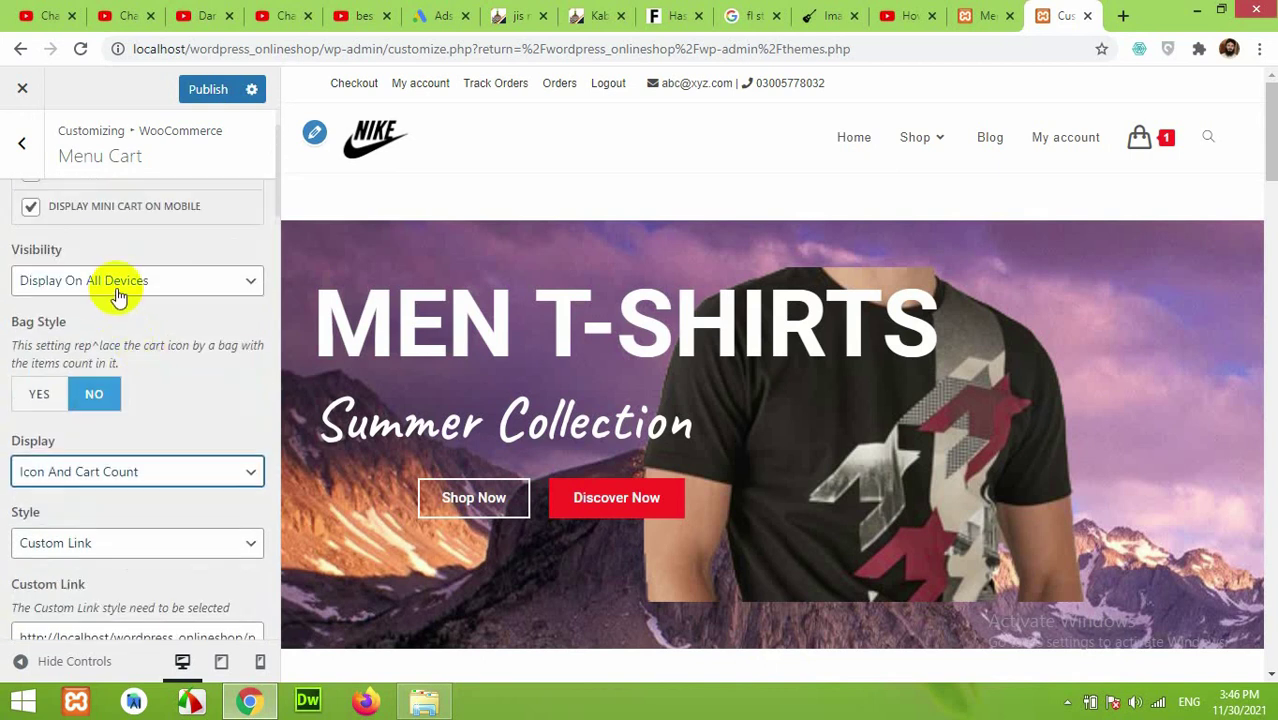
{"action": "scroll", "coordinate": [143, 357], "scroll_direction": "down", "scroll_amount": 5}
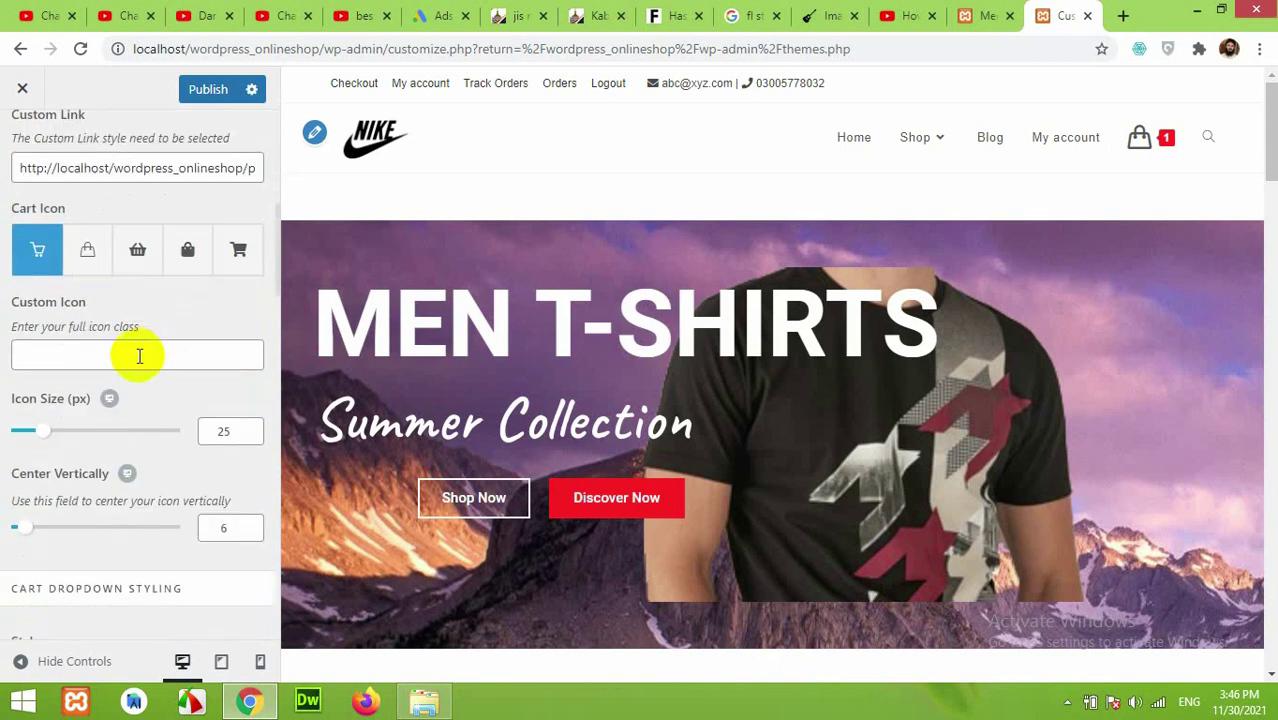
{"action": "scroll", "coordinate": [155, 363], "scroll_direction": "up", "scroll_amount": 3}
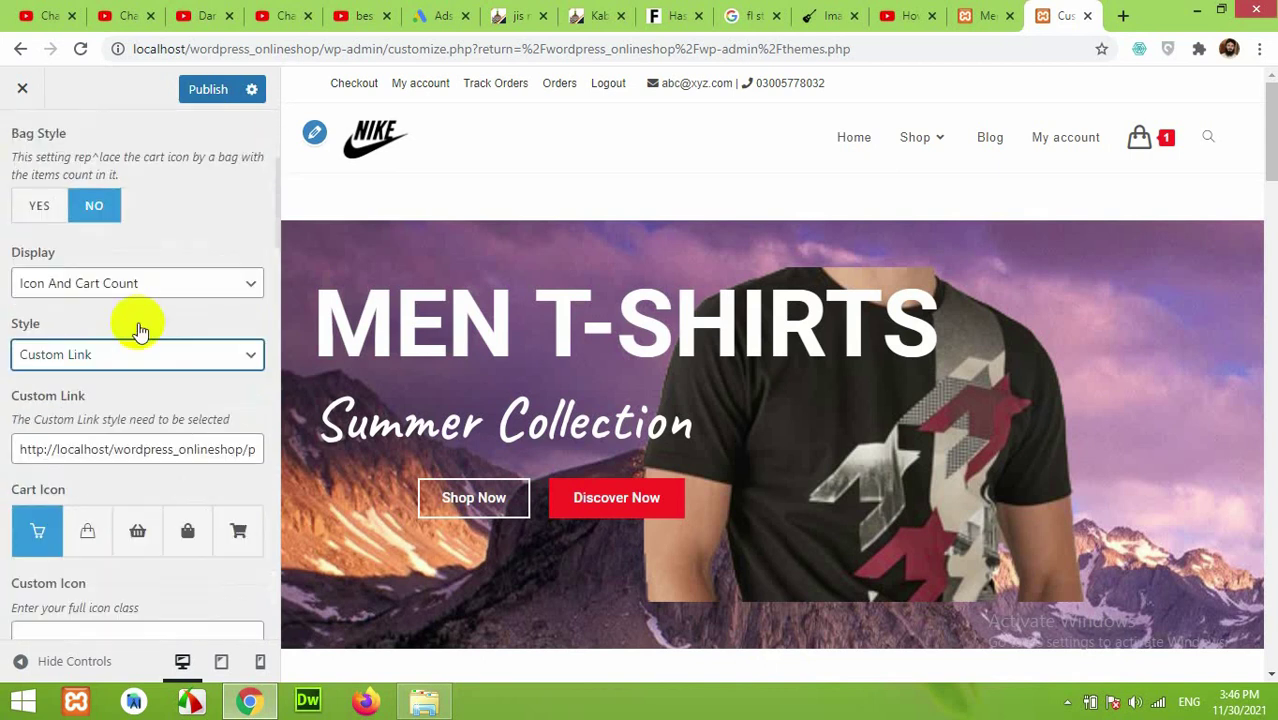
- Set the menu cart's Style to Drop-Down, publish the change and preview the cart dropdown in the header
{"action": "left_click", "coordinate": [65, 360]}
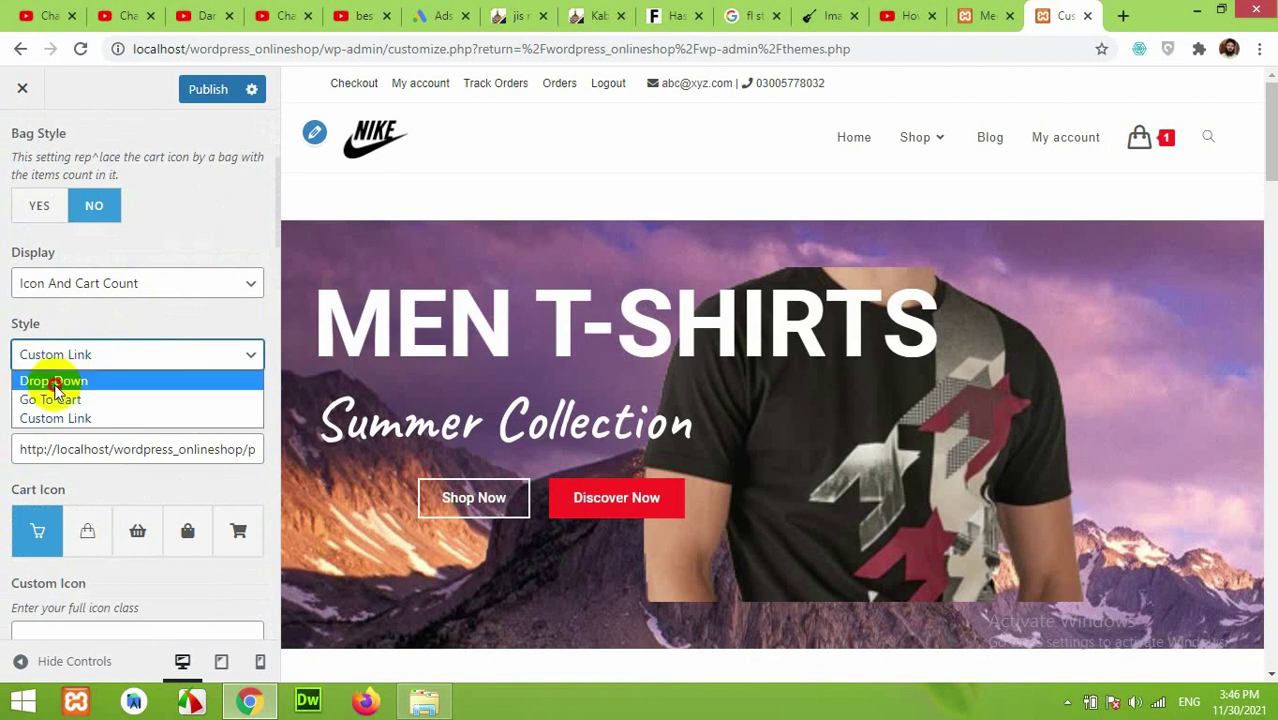
{"action": "left_click", "coordinate": [55, 385]}
{"action": "left_click", "coordinate": [219, 101]}
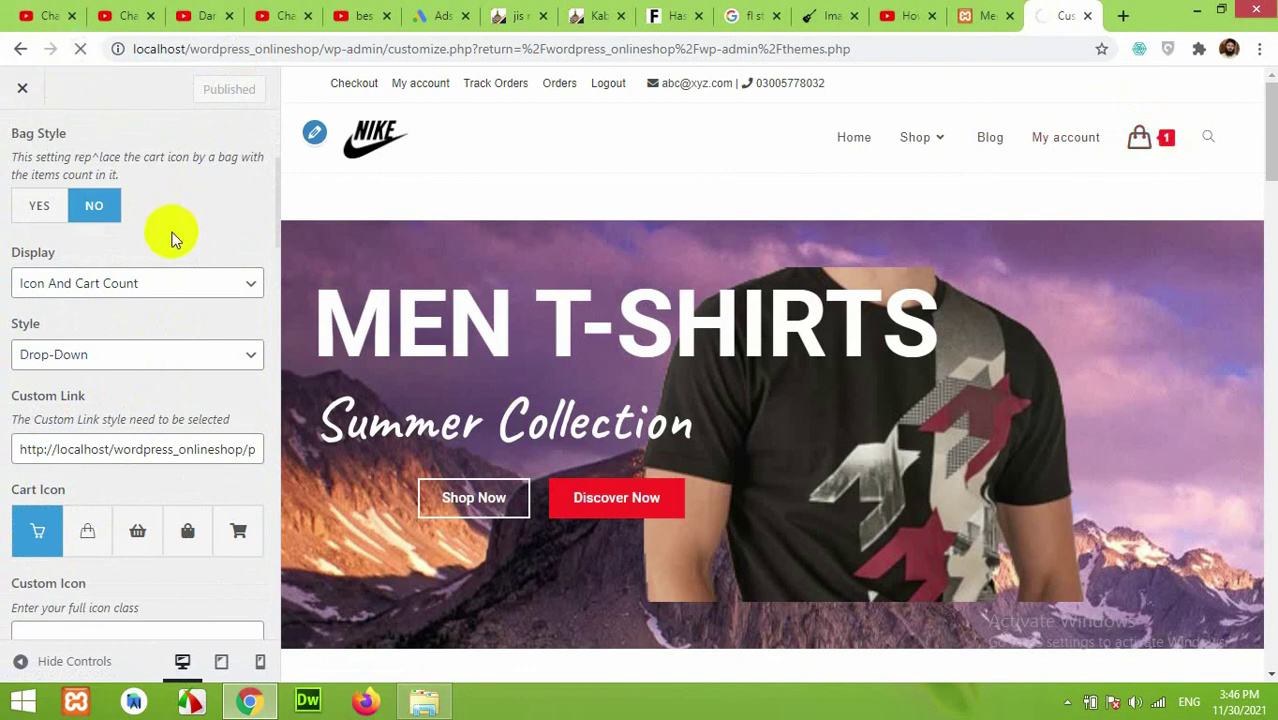
{"action": "scroll", "coordinate": [172, 238], "scroll_direction": "up", "scroll_amount": 1}
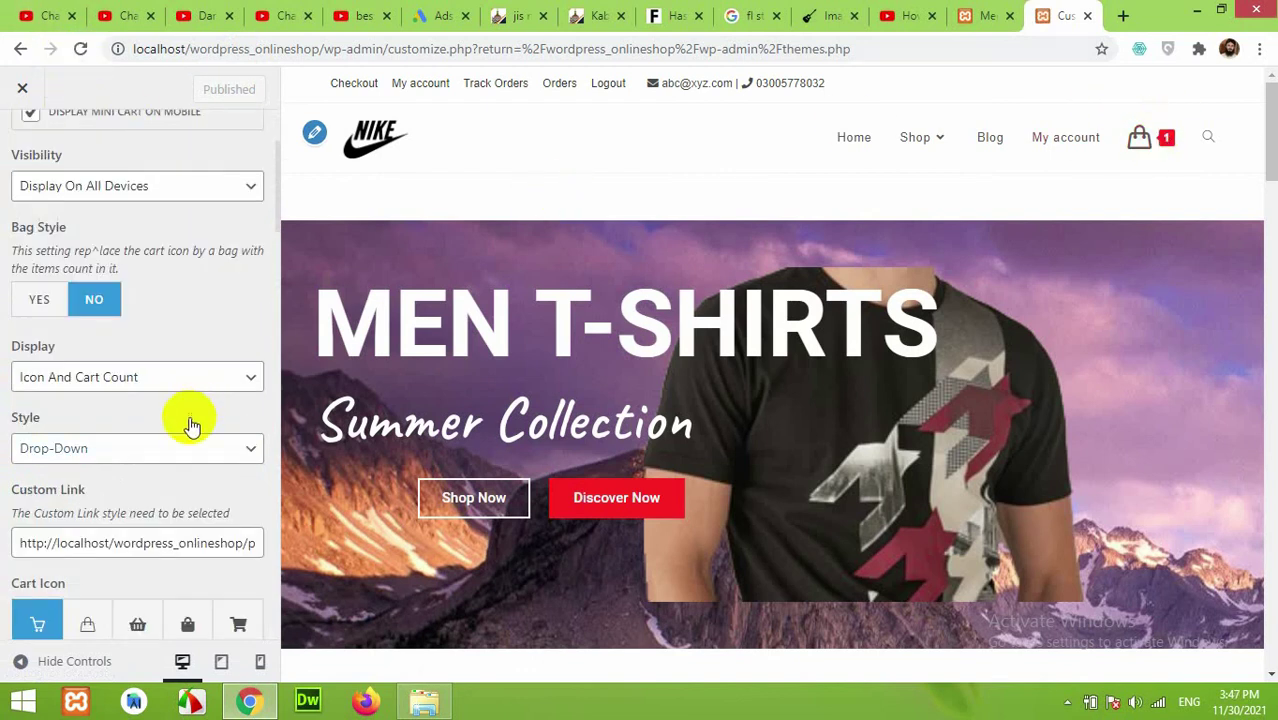
{"action": "mouse_move", "coordinate": [1165, 125]}
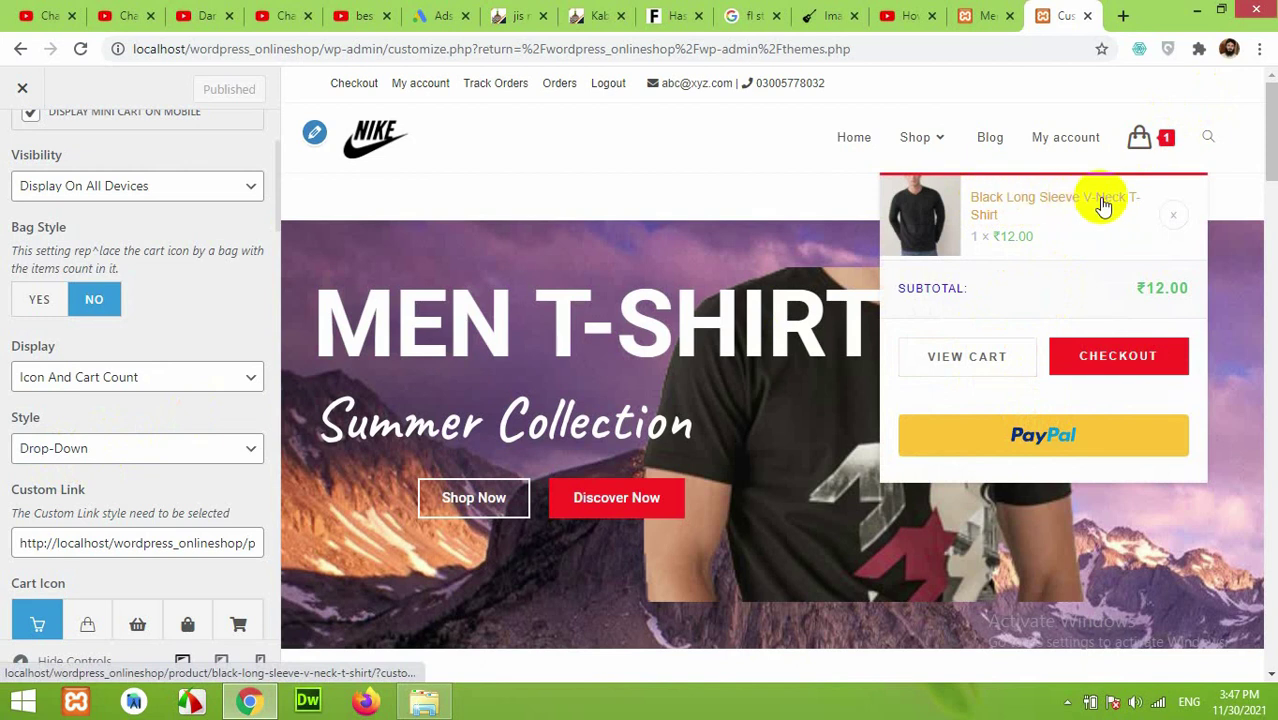
- Set the Style under Cart Dropdown Styling to Spacious and publish the change
{"action": "scroll", "coordinate": [88, 474], "scroll_direction": "down", "scroll_amount": 9}
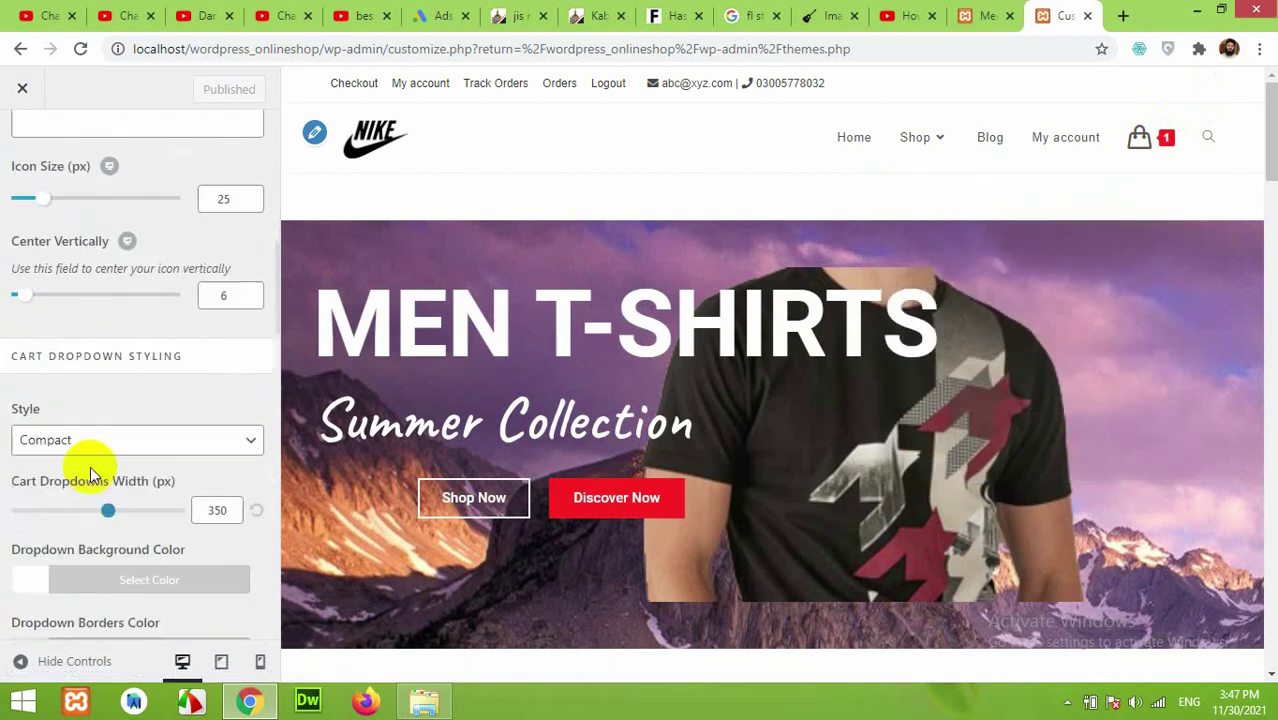
{"action": "scroll", "coordinate": [92, 475], "scroll_direction": "down", "scroll_amount": 1}
{"action": "scroll", "coordinate": [94, 476], "scroll_direction": "up", "scroll_amount": 4}
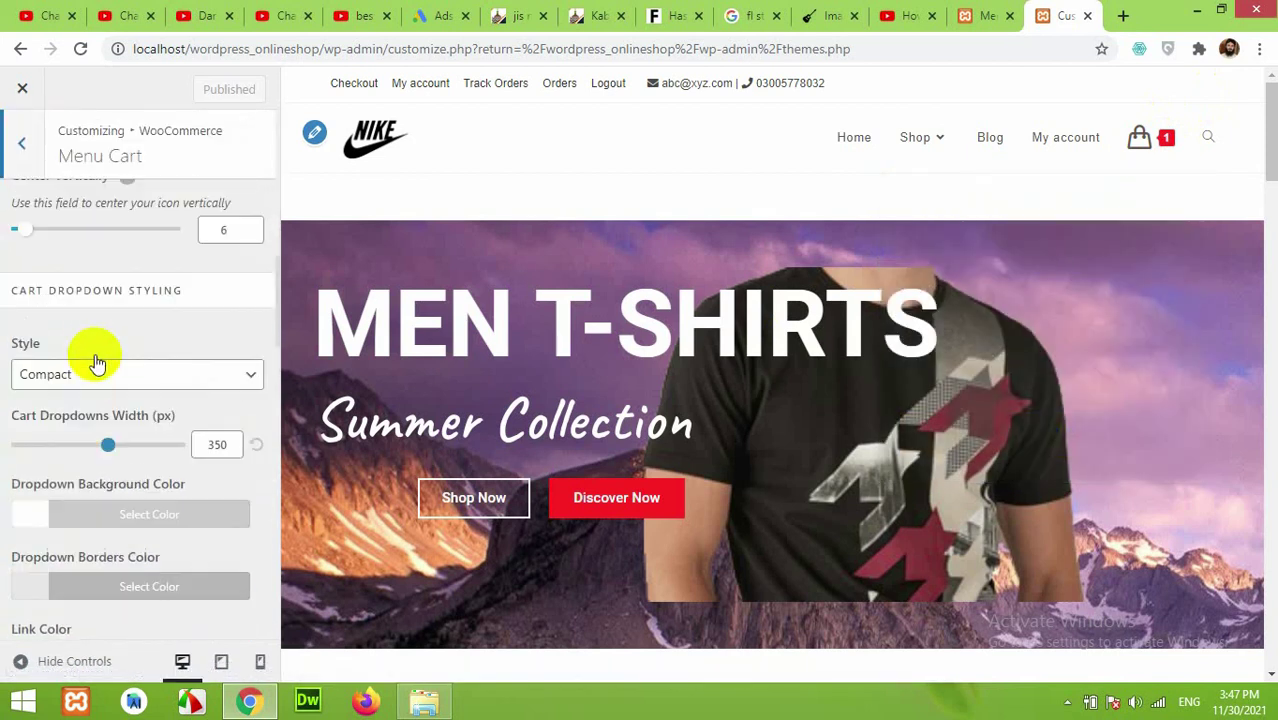
{"action": "left_click", "coordinate": [66, 394]}
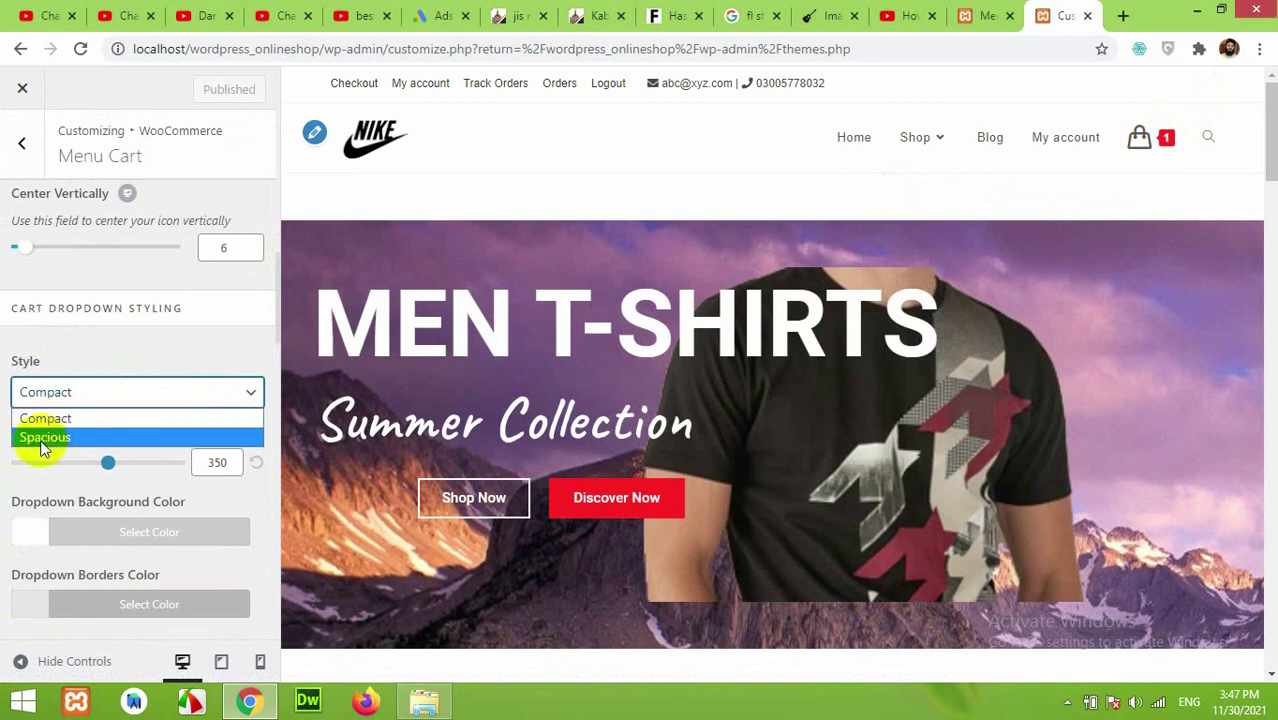
{"action": "left_click", "coordinate": [59, 440]}
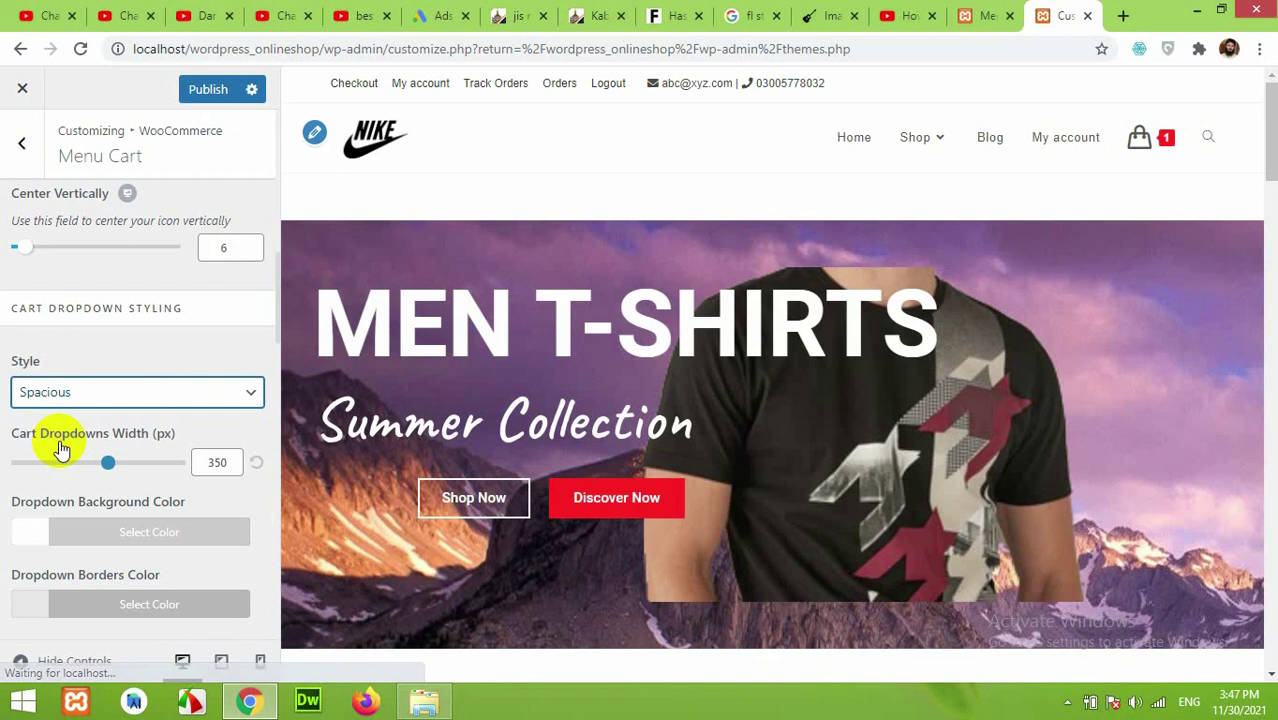
{"action": "left_click", "coordinate": [216, 95]}
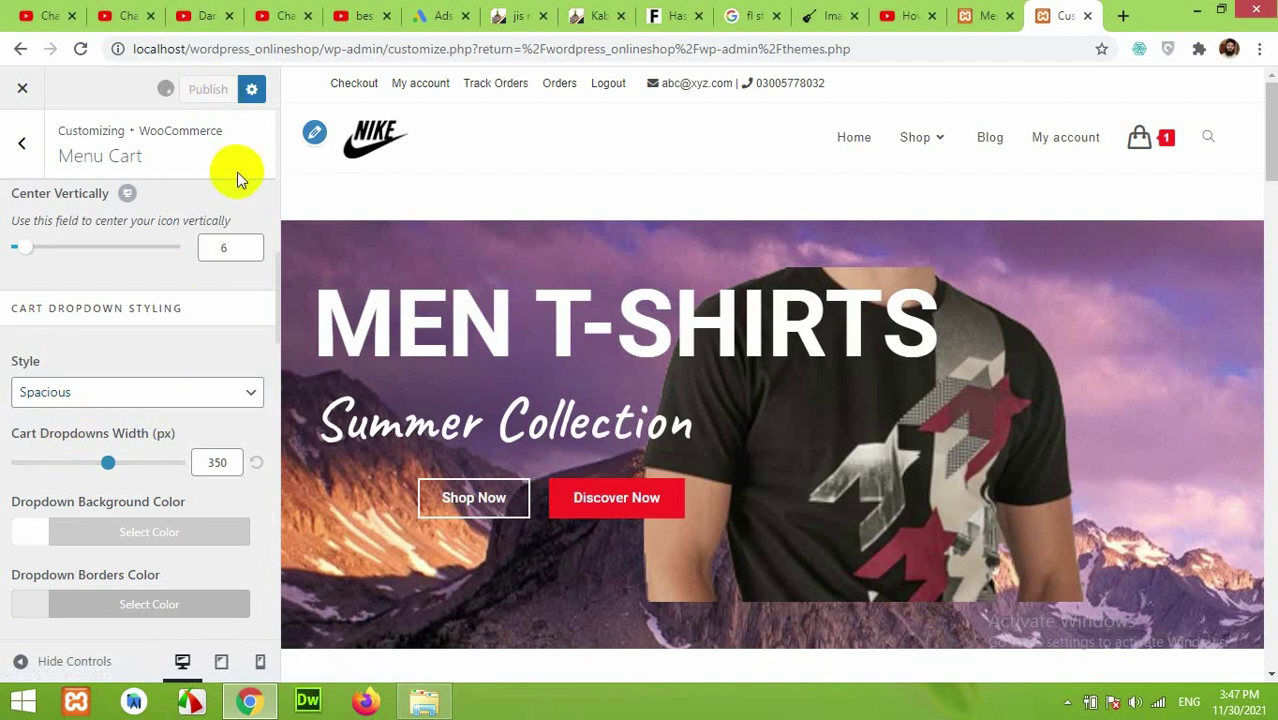
- Reload the Men Clothing shop page to check the cart dropdown's style on the live site, and return to the Customizer
{"action": "left_click", "coordinate": [985, 17]}
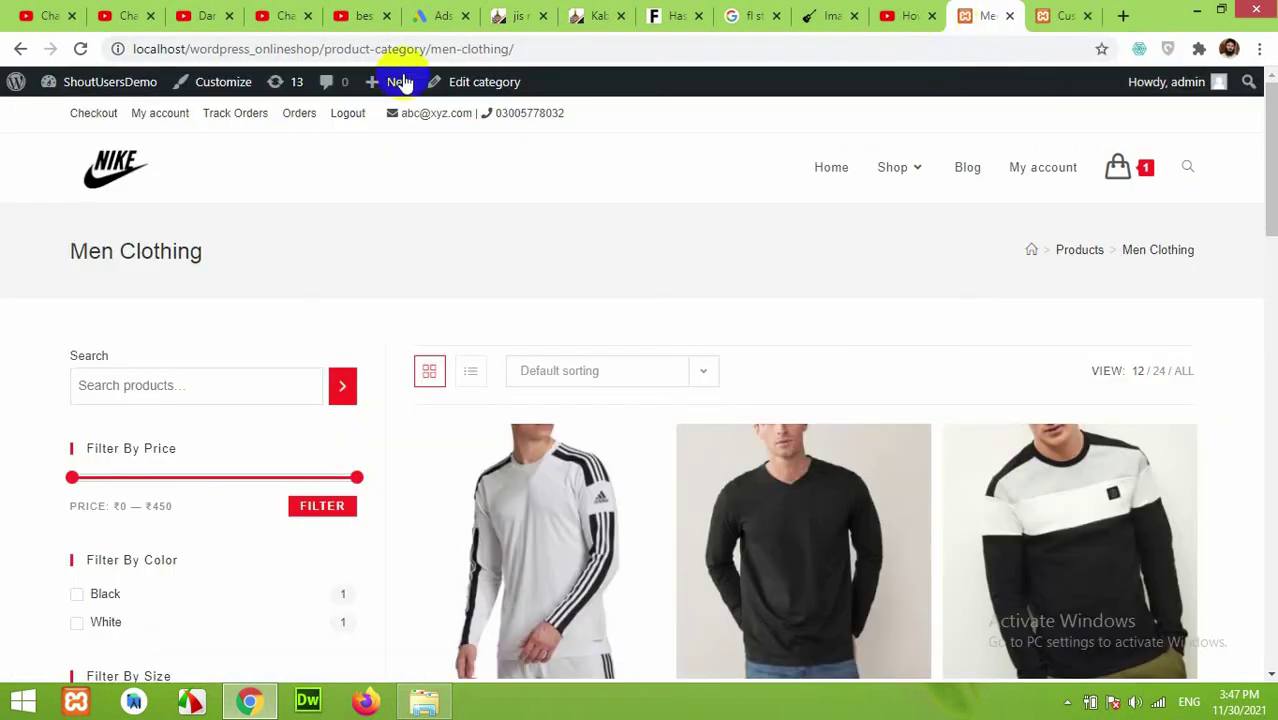
{"action": "left_click", "coordinate": [80, 48]}
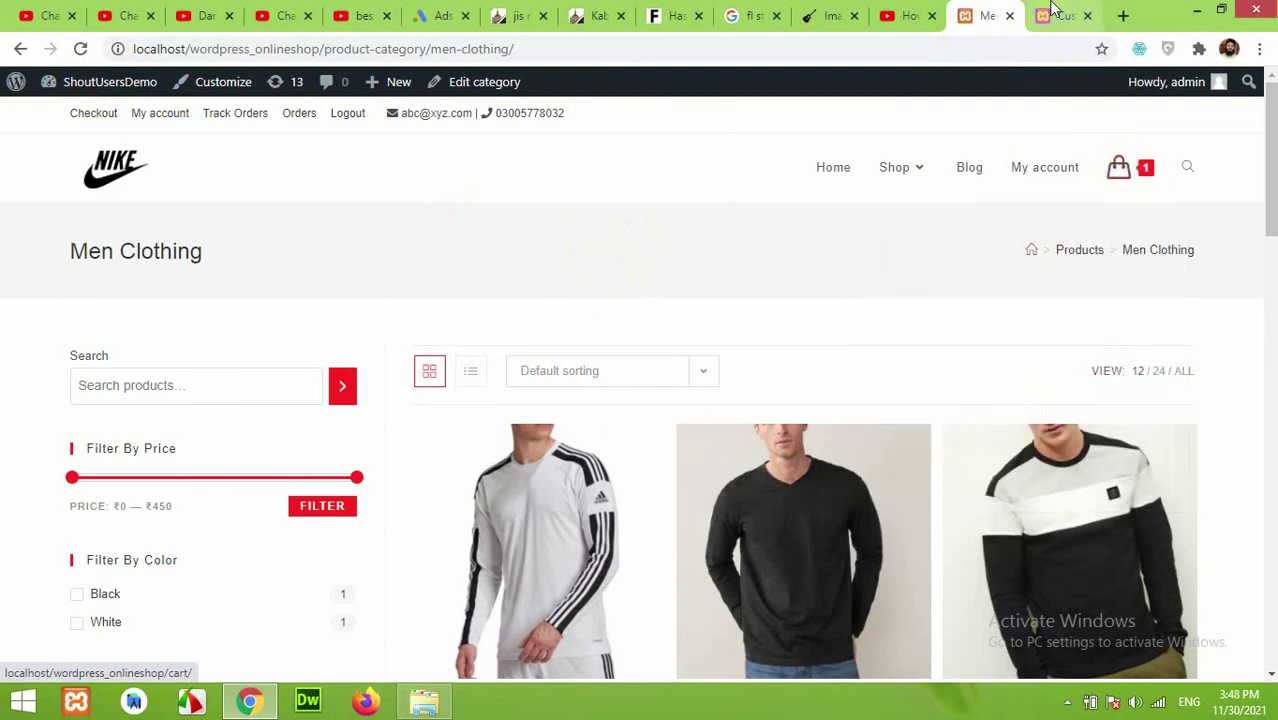
{"action": "left_click", "coordinate": [1055, 14]}
- Try Cart Dropdowns Width values of 557 px and 171 px, settle on 401 px, and preview the cart dropdown in the header
{"action": "scroll", "coordinate": [35, 433], "scroll_direction": "down", "scroll_amount": 1}
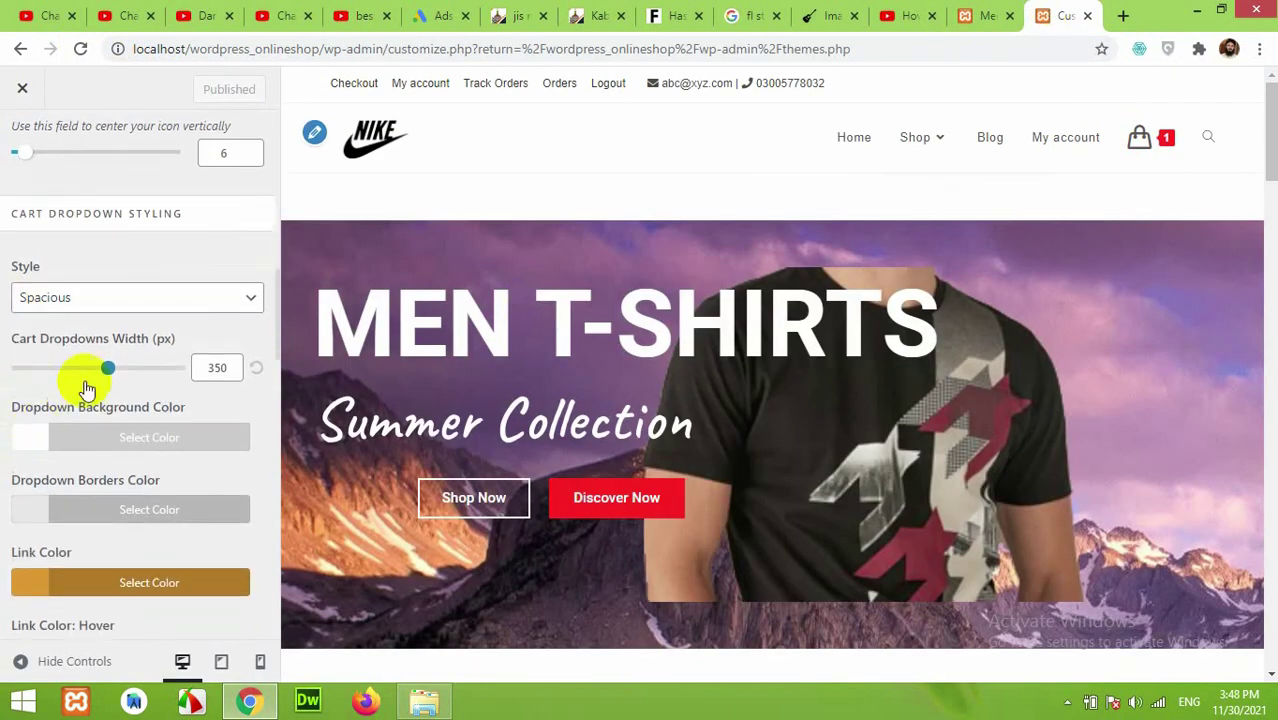
{"action": "mouse_move", "coordinate": [1138, 142]}
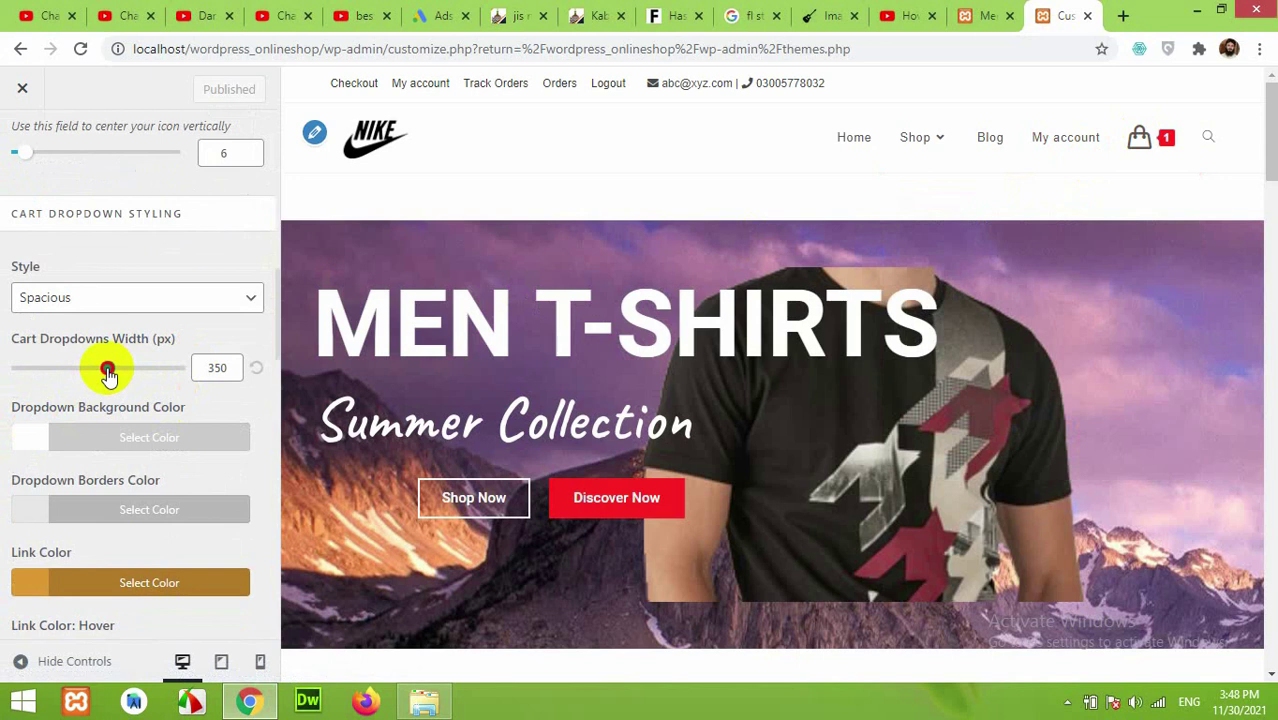
{"action": "left_click_drag", "start_coordinate": [108, 374], "coordinate": [166, 370]}
{"action": "mouse_move", "coordinate": [1164, 148]}
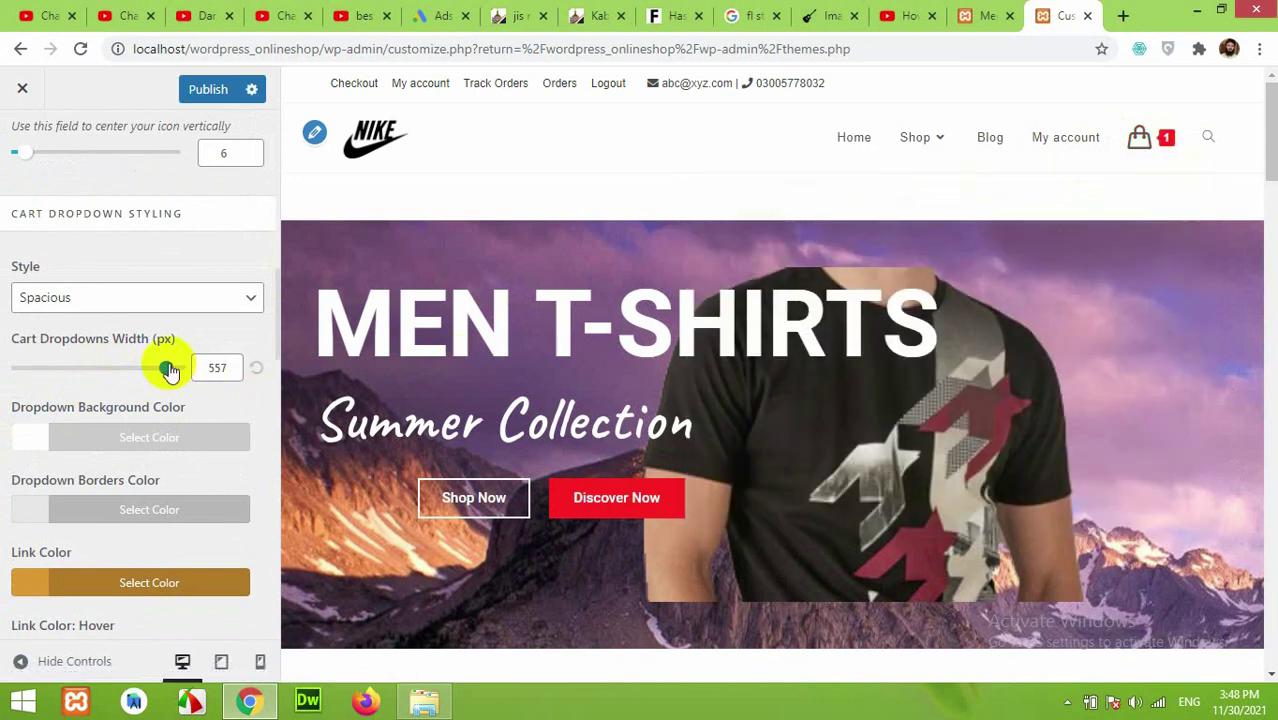
{"action": "left_click_drag", "start_coordinate": [166, 368], "coordinate": [63, 368]}
{"action": "mouse_move", "coordinate": [1141, 148]}
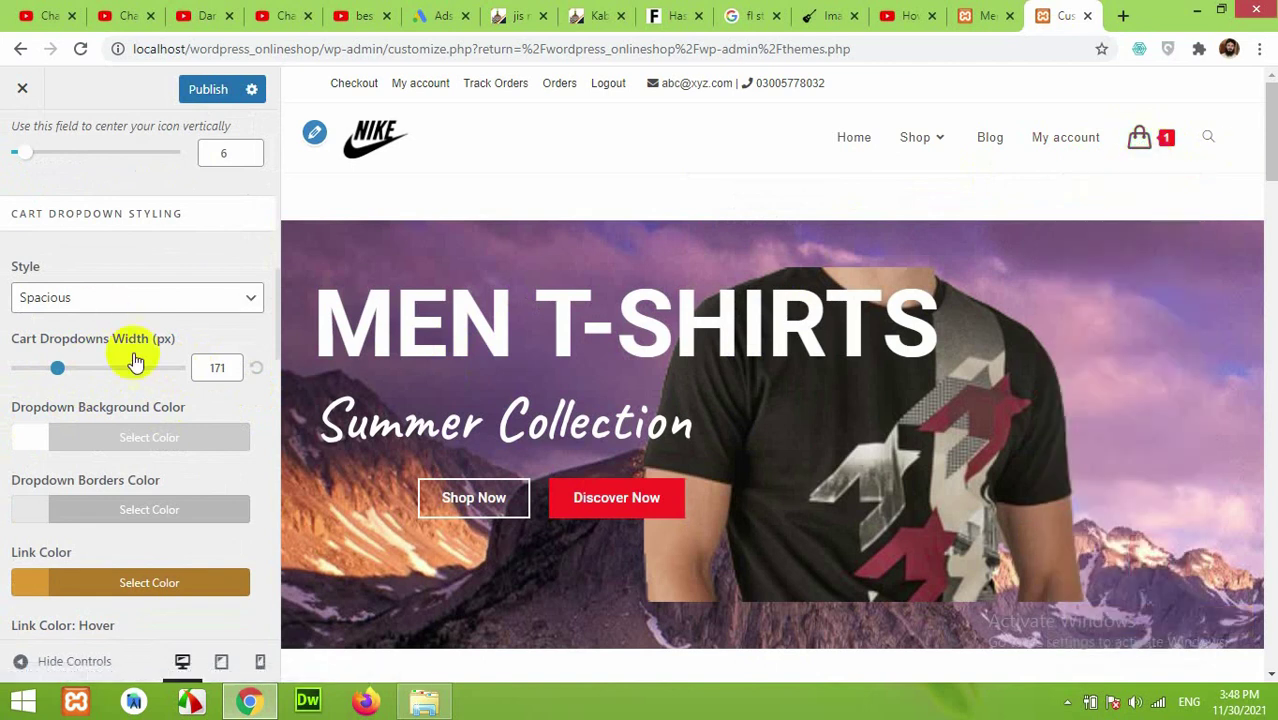
{"action": "left_click_drag", "start_coordinate": [57, 368], "coordinate": [105, 374]}
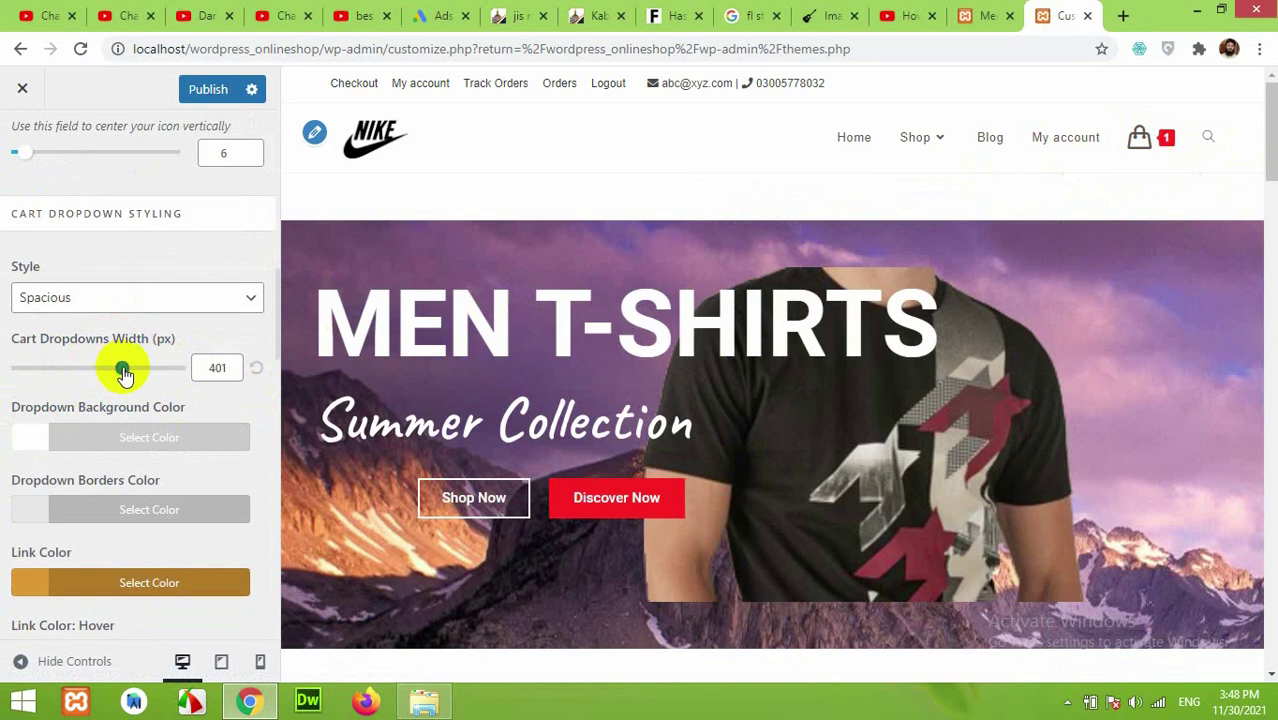
{"action": "mouse_move", "coordinate": [1162, 138]}
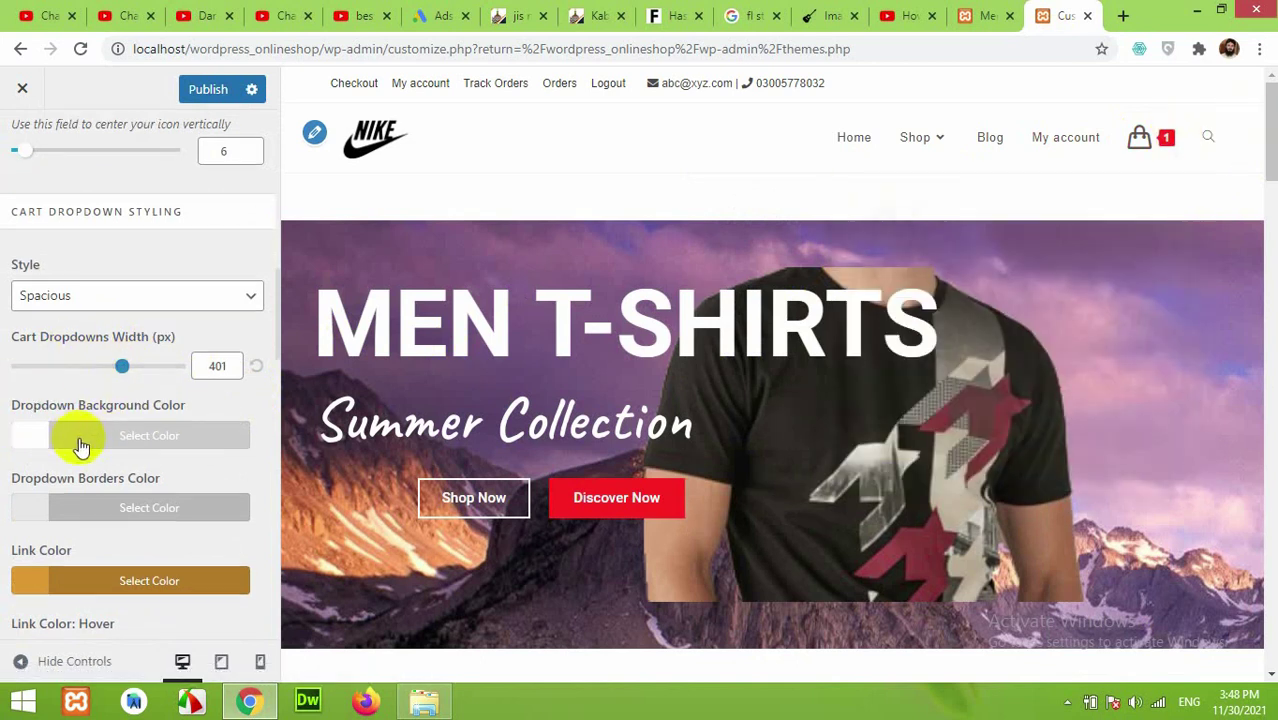
- Review the cart dropdown's color options for background, links, prices and buttons, plus Mobile Cart Sidebar Styling, comparing them with the dropdown preview
{"action": "scroll", "coordinate": [81, 445], "scroll_direction": "down", "scroll_amount": 1}
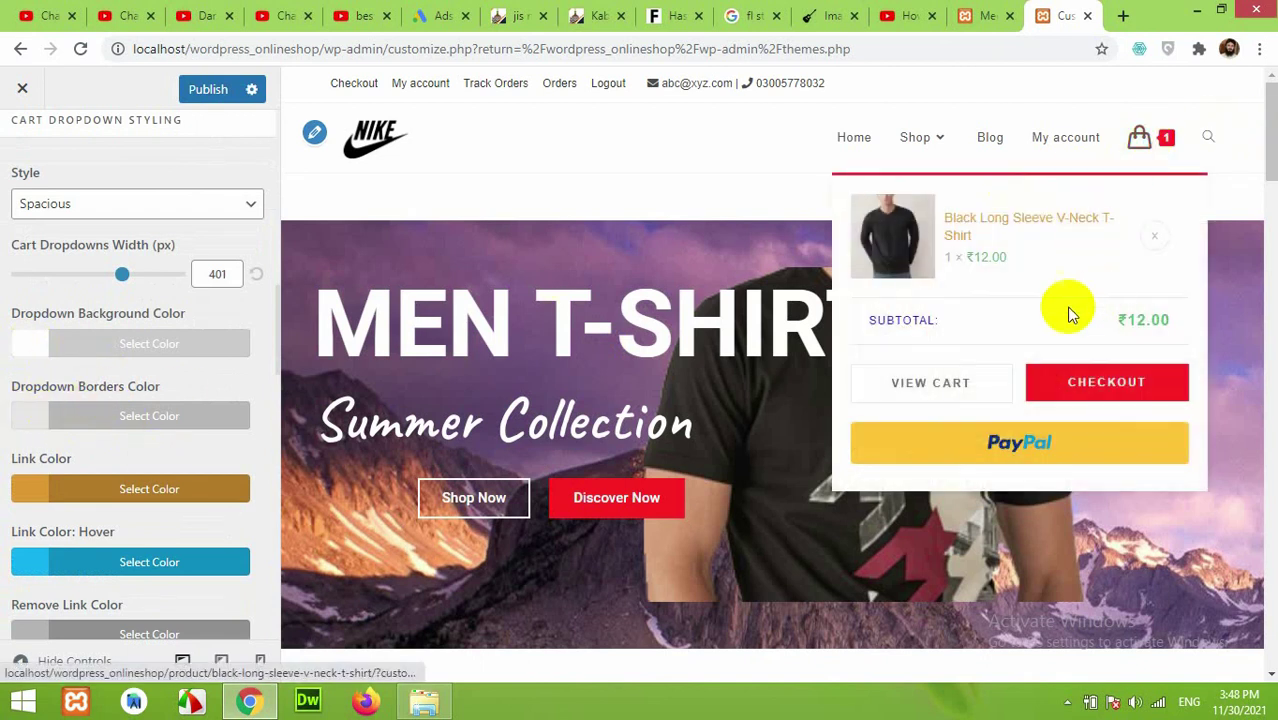
{"action": "scroll", "coordinate": [80, 350], "scroll_direction": "down", "scroll_amount": 2}
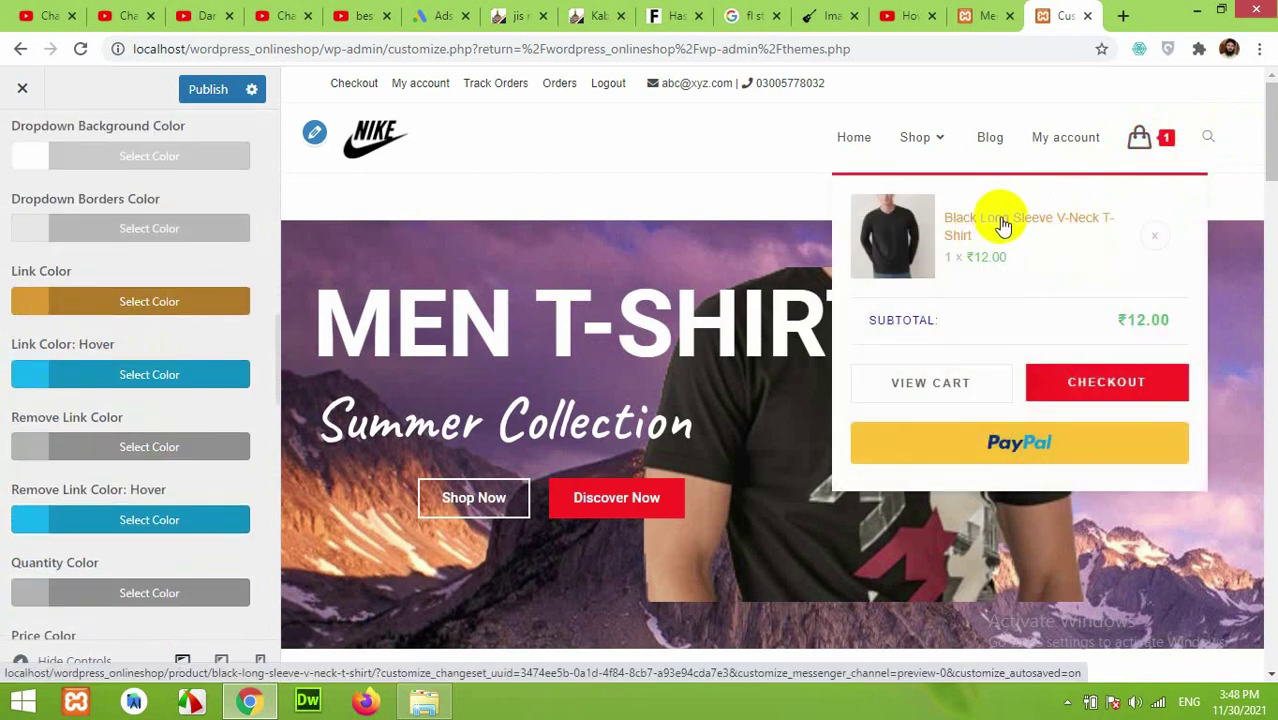
{"action": "scroll", "coordinate": [150, 300], "scroll_direction": "down", "scroll_amount": 1}
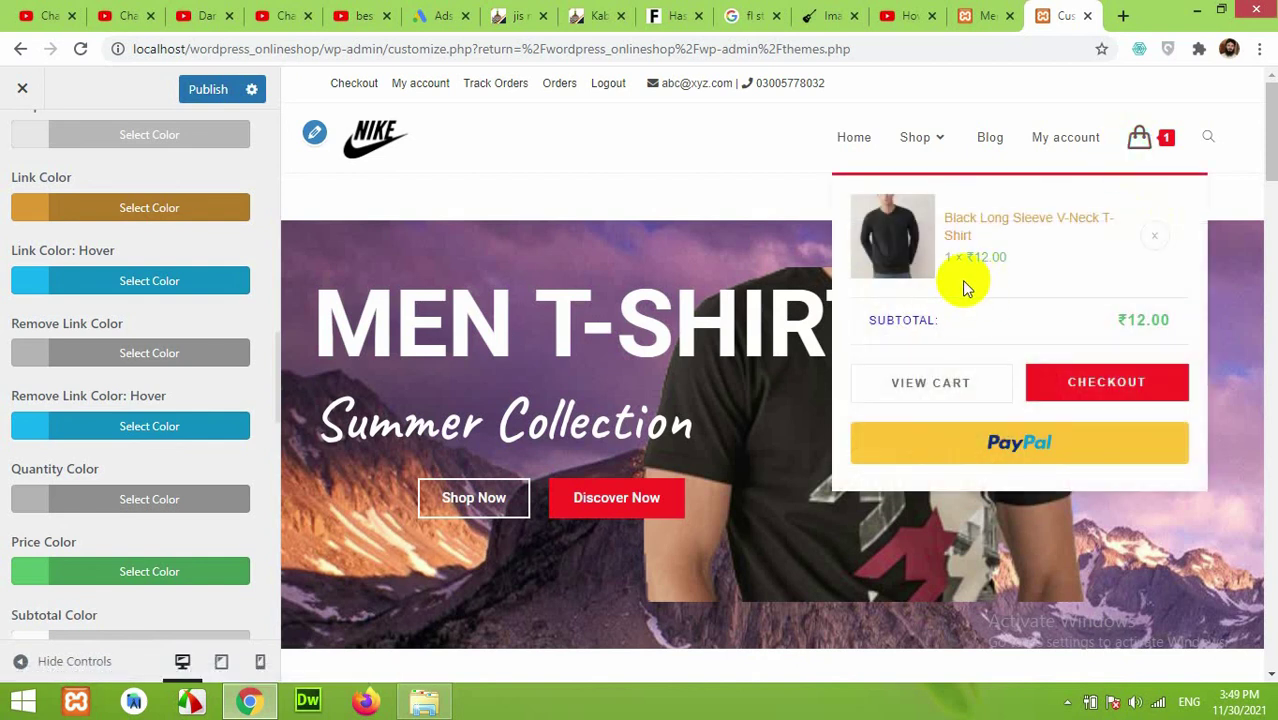
{"action": "scroll", "coordinate": [43, 414], "scroll_direction": "down", "scroll_amount": 2}
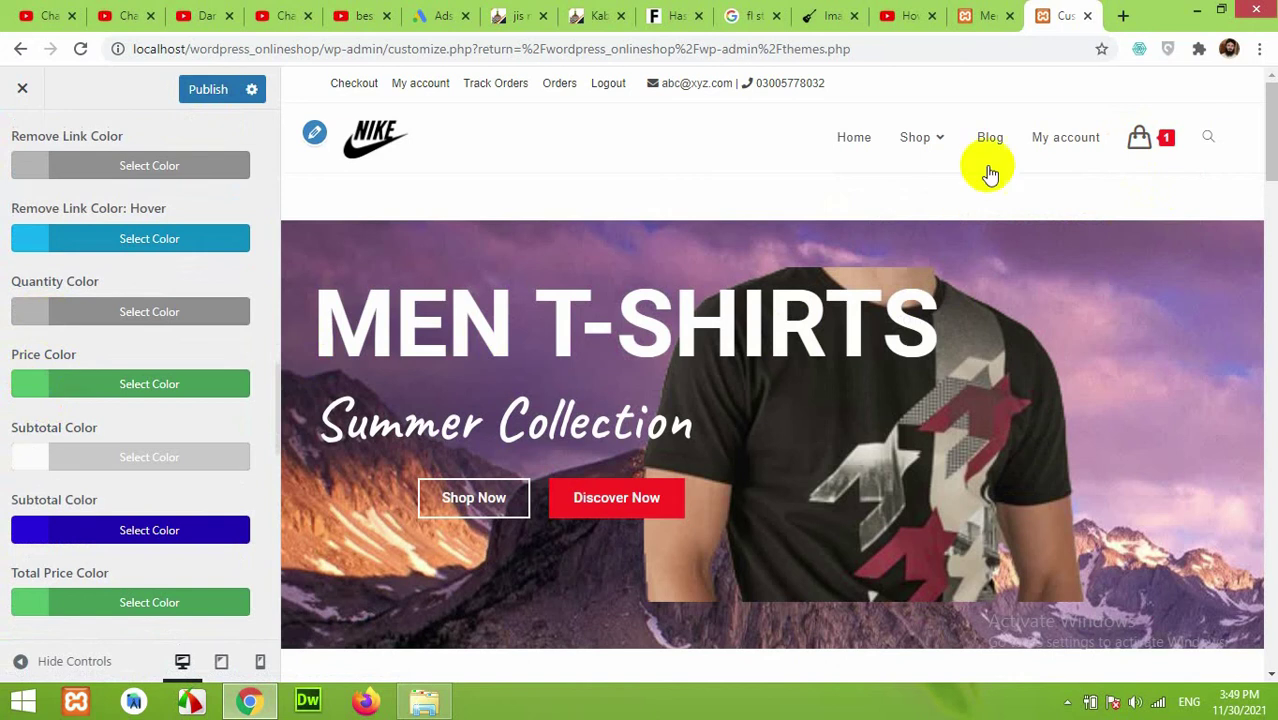
{"action": "mouse_move", "coordinate": [1137, 136]}
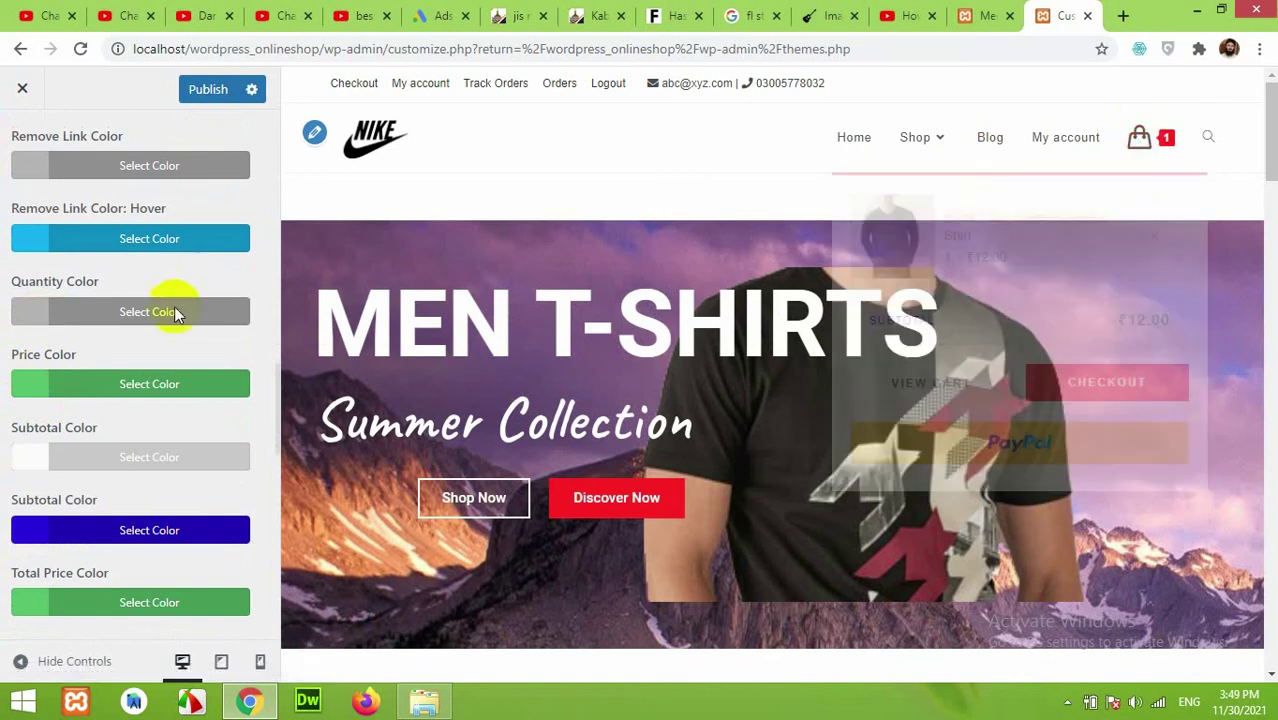
{"action": "scroll", "coordinate": [50, 375], "scroll_direction": "down", "scroll_amount": 3}
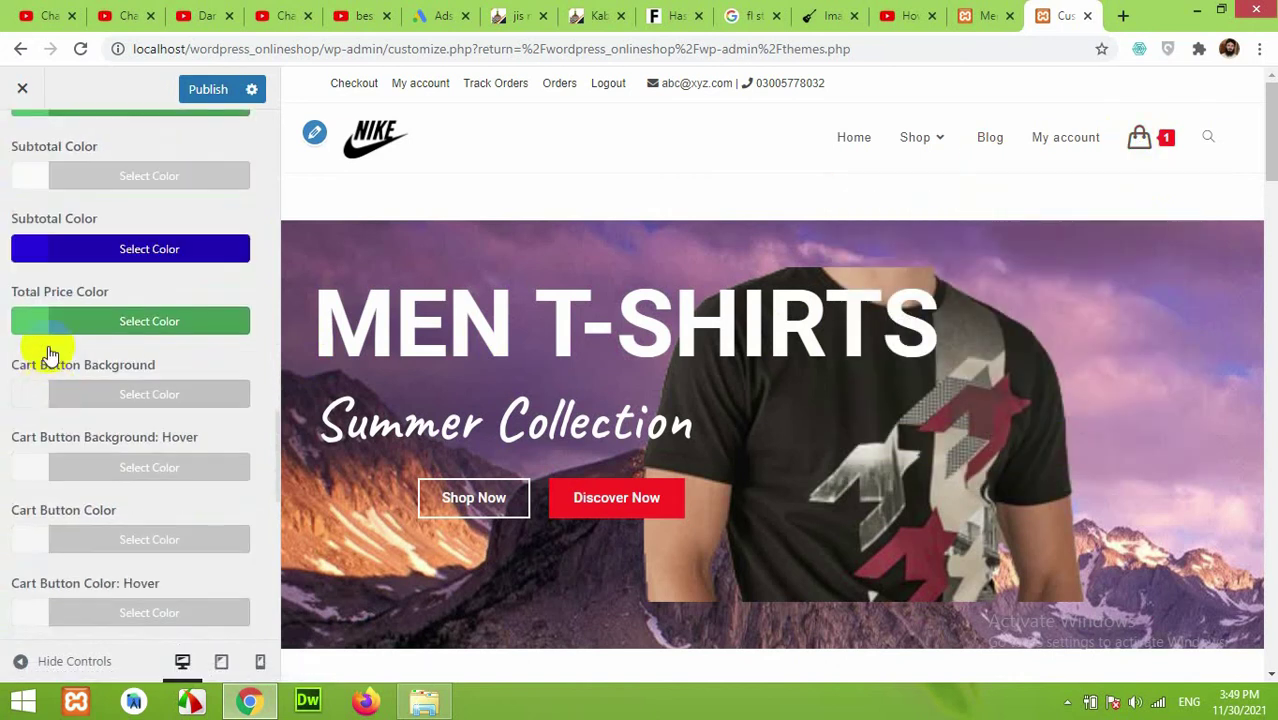
{"action": "scroll", "coordinate": [87, 321], "scroll_direction": "down", "scroll_amount": 7}
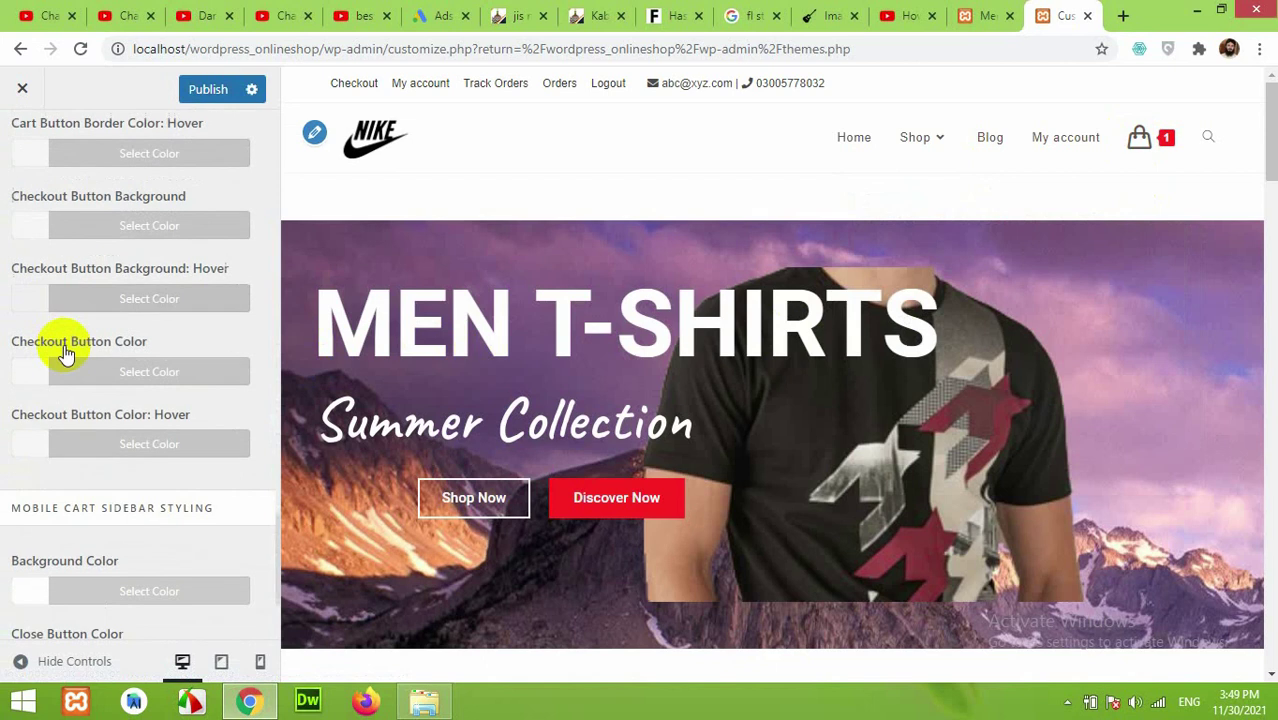
{"action": "scroll", "coordinate": [91, 259], "scroll_direction": "down", "scroll_amount": 2}
{"action": "scroll", "coordinate": [100, 285], "scroll_direction": "up", "scroll_amount": 11}
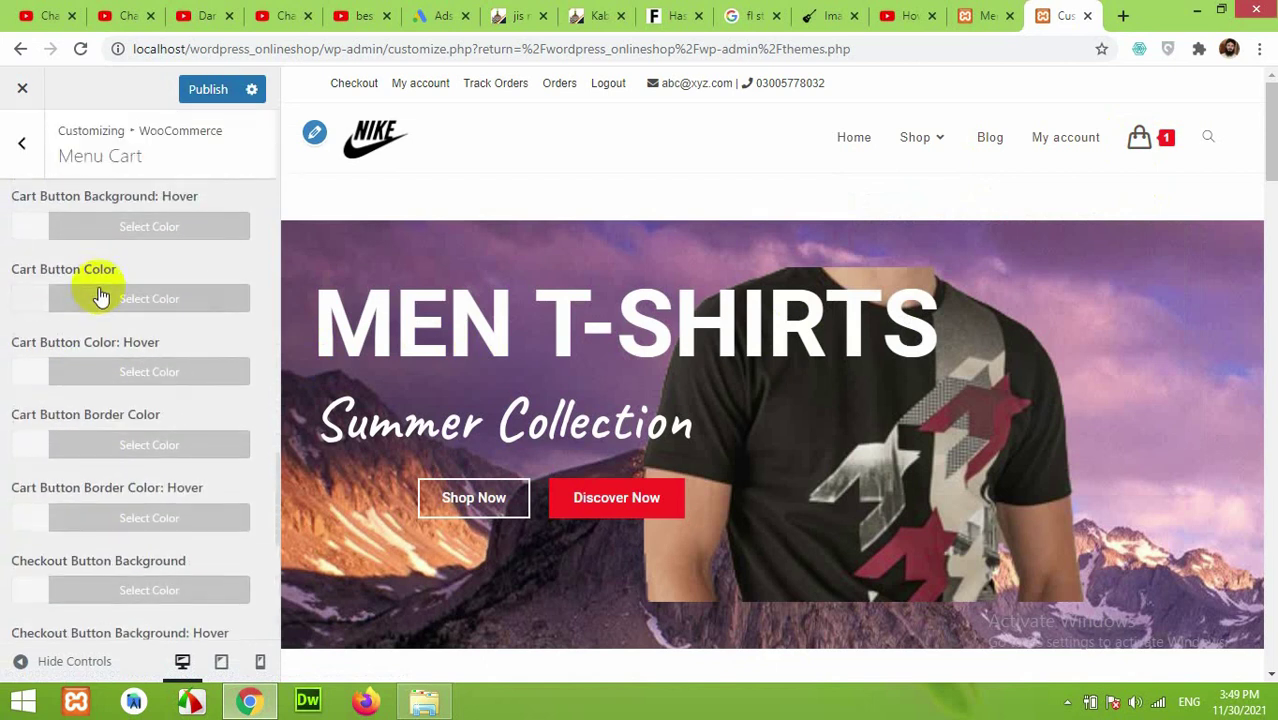
{"action": "scroll", "coordinate": [95, 315], "scroll_direction": "up", "scroll_amount": 8}
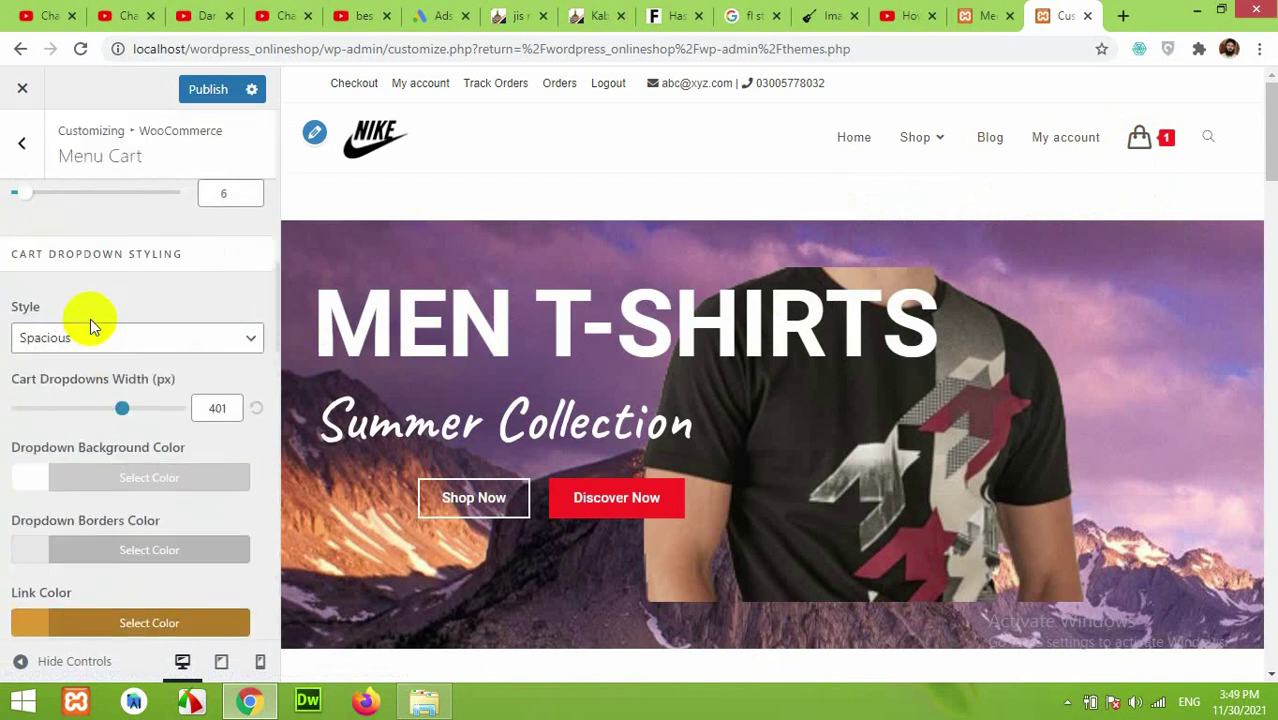
{"action": "scroll", "coordinate": [100, 390], "scroll_direction": "down", "scroll_amount": 10}
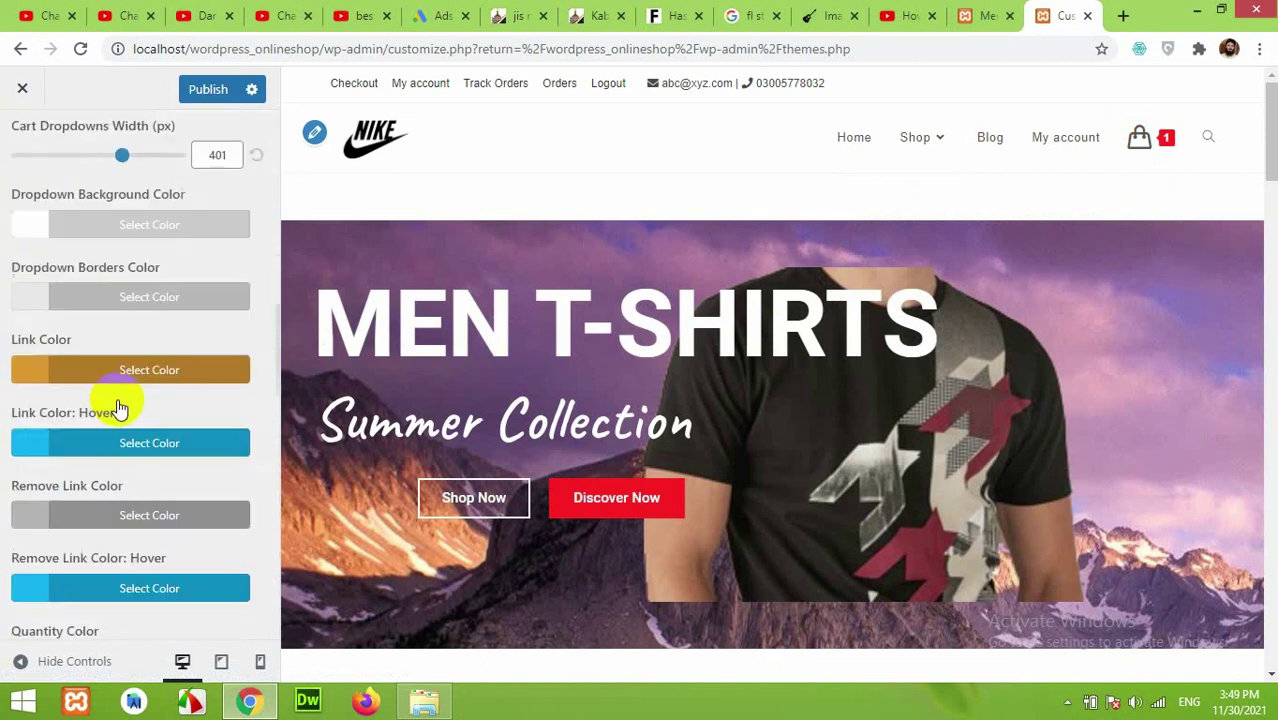
{"action": "scroll", "coordinate": [125, 414], "scroll_direction": "down", "scroll_amount": 9}
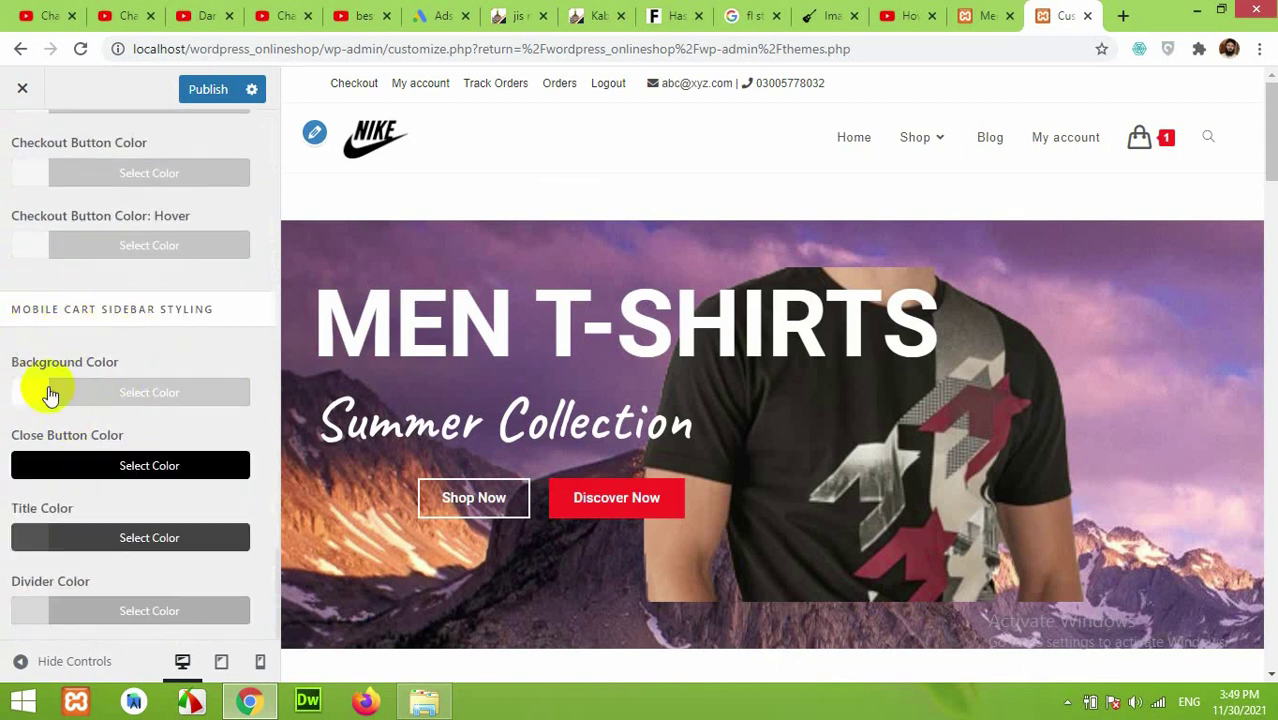
{"action": "scroll", "coordinate": [148, 465], "scroll_direction": "up", "scroll_amount": 20}
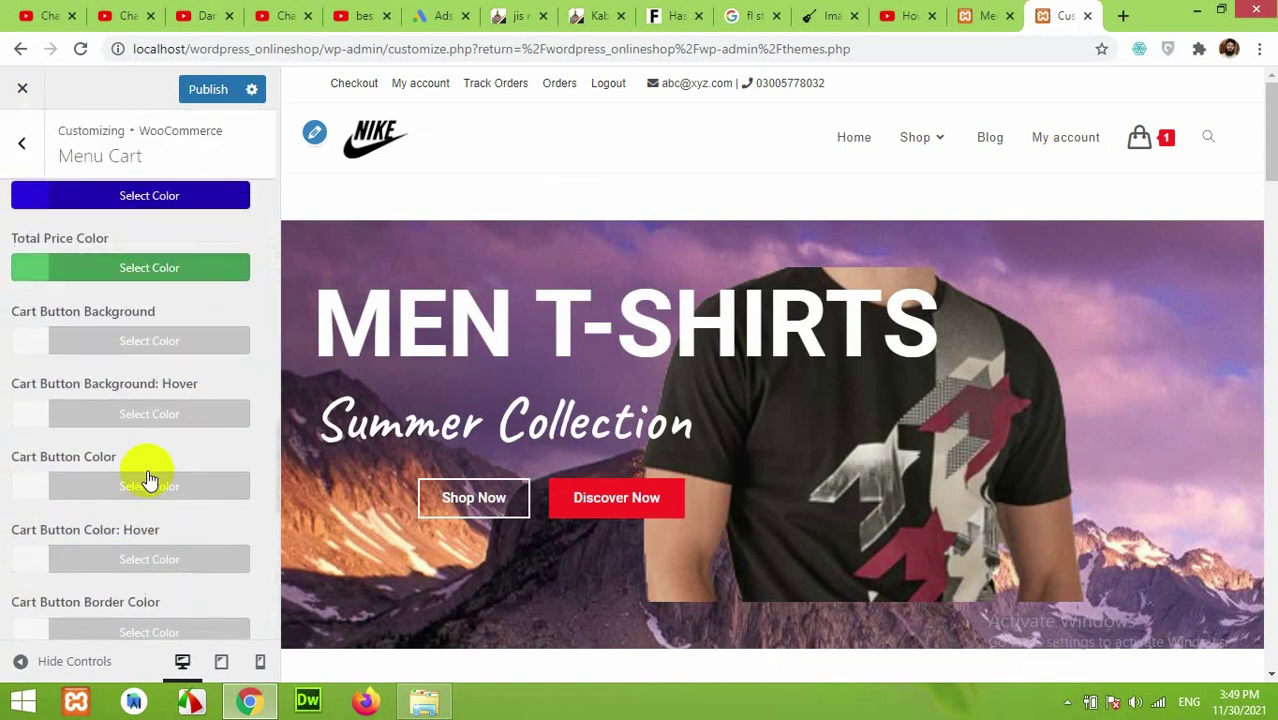
{"action": "scroll", "coordinate": [147, 470], "scroll_direction": "up", "scroll_amount": 3}
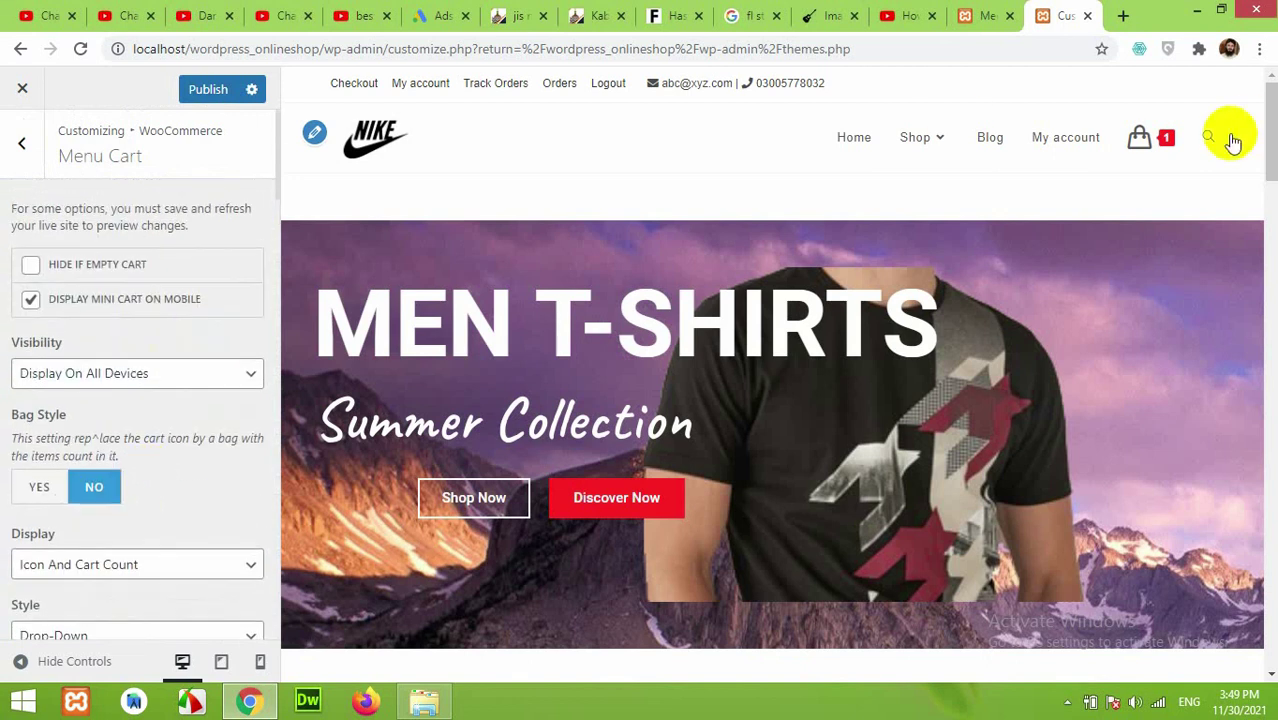